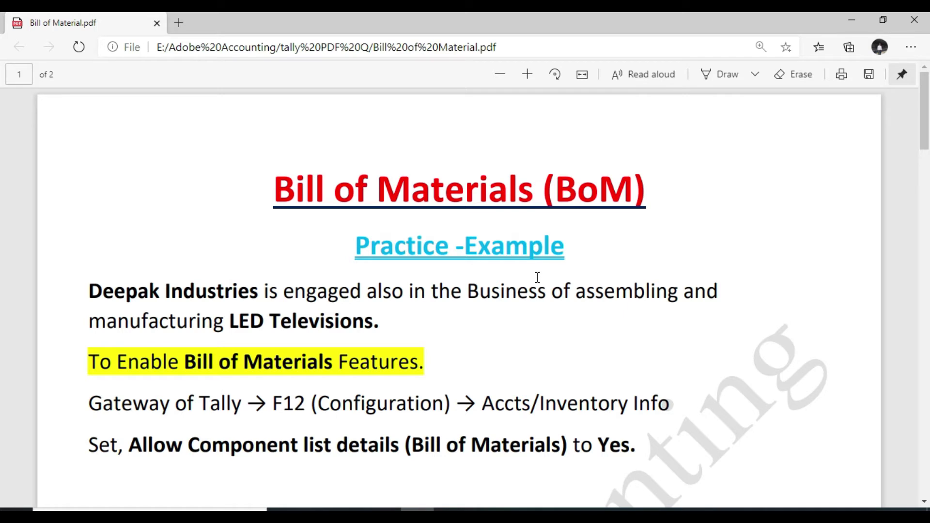
# Read the Bill of Materials practice example, examining the enabling instructions, the LED Television item, its component list and the voucher details
pyautogui.scroll(-2, 537, 277)
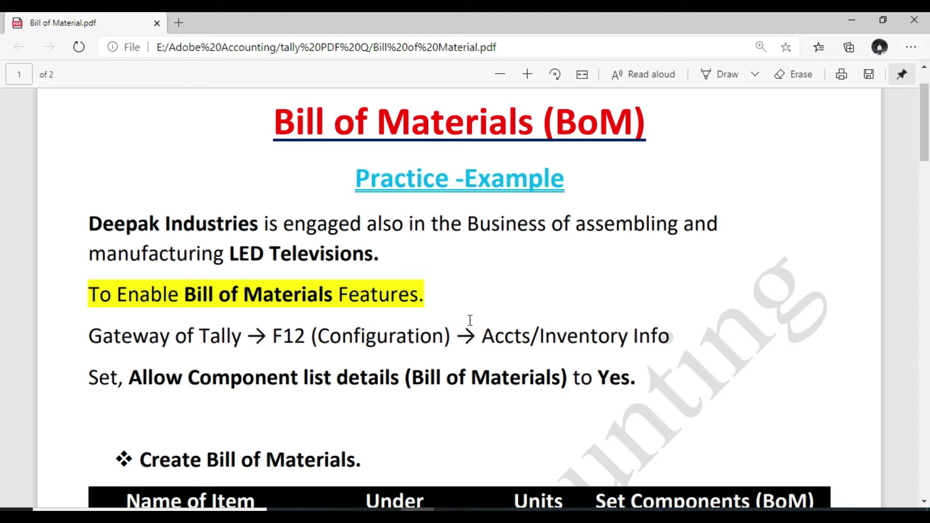
pyautogui.scroll(-4, 458, 321)
pyautogui.moveTo(123, 396); pyautogui.dragTo(253, 397)
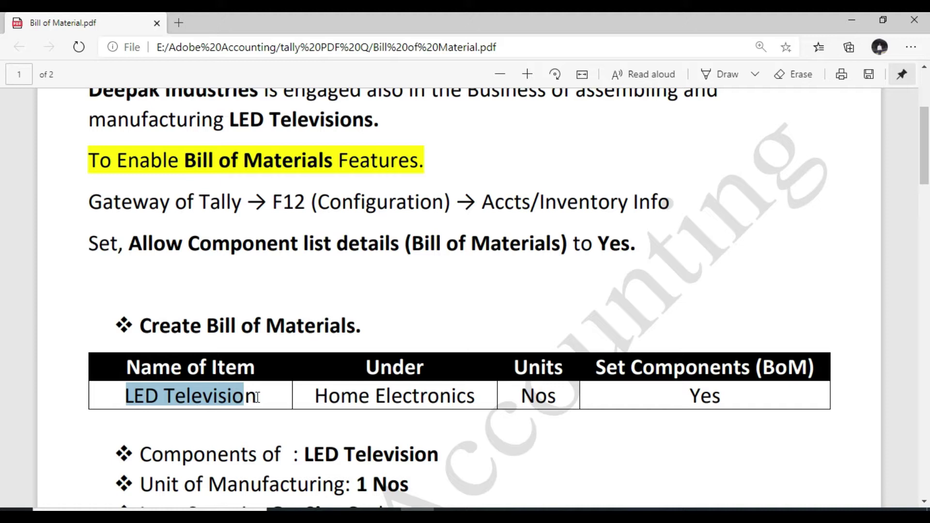
pyautogui.click(238, 400)
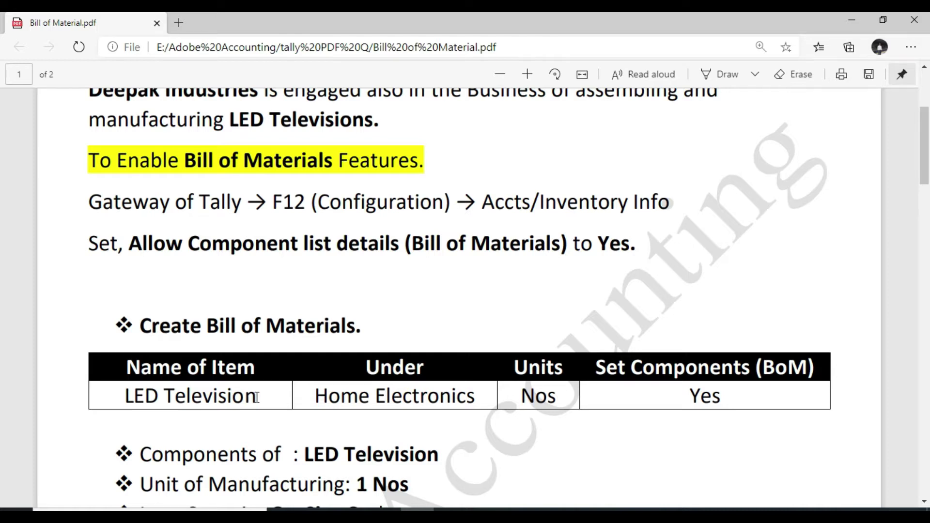
pyautogui.scroll(-2, 256, 397)
pyautogui.scroll(-5, 265, 346)
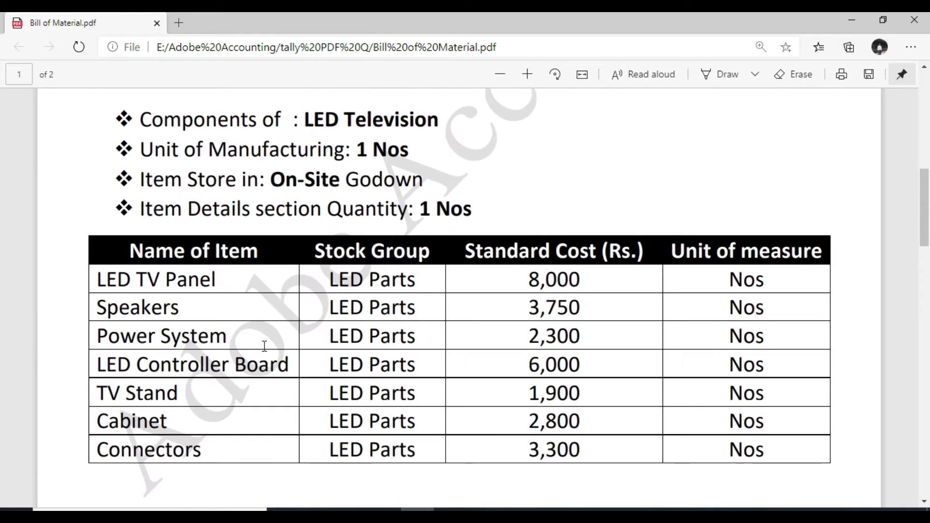
pyautogui.scroll(-2, 264, 346)
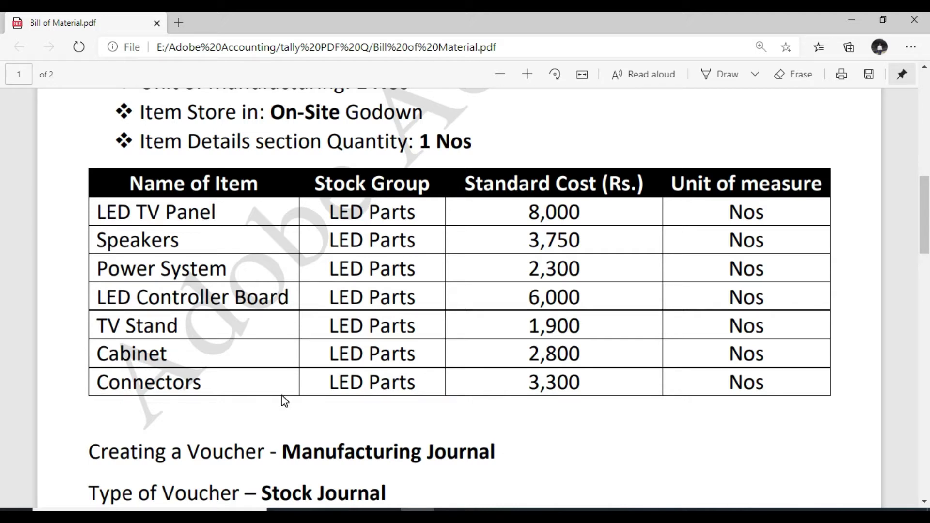
pyautogui.scroll(2, 279, 381)
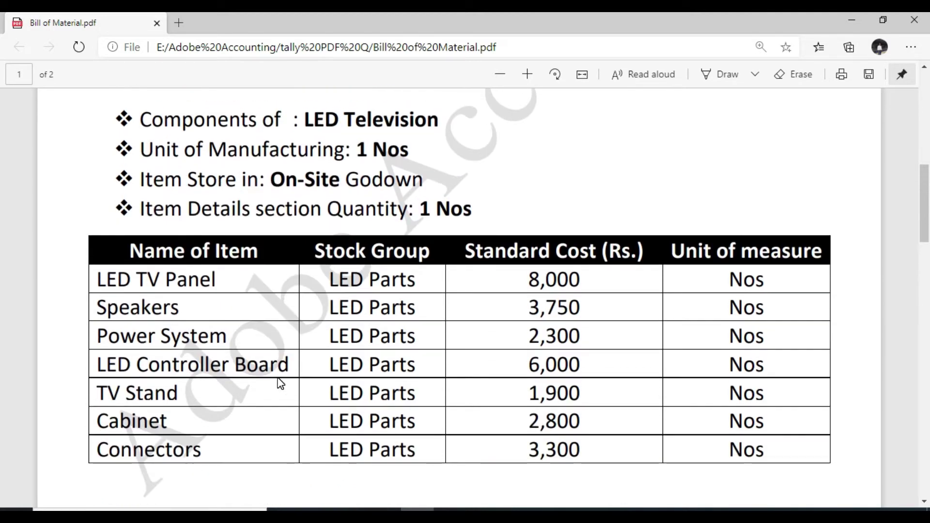
pyautogui.scroll(1, 280, 383)
pyautogui.scroll(2, 279, 381)
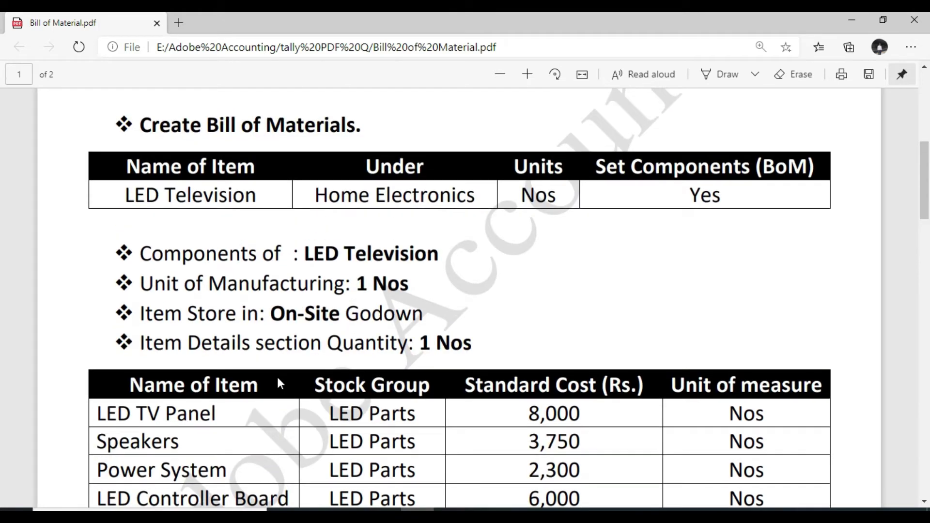
pyautogui.scroll(4, 278, 382)
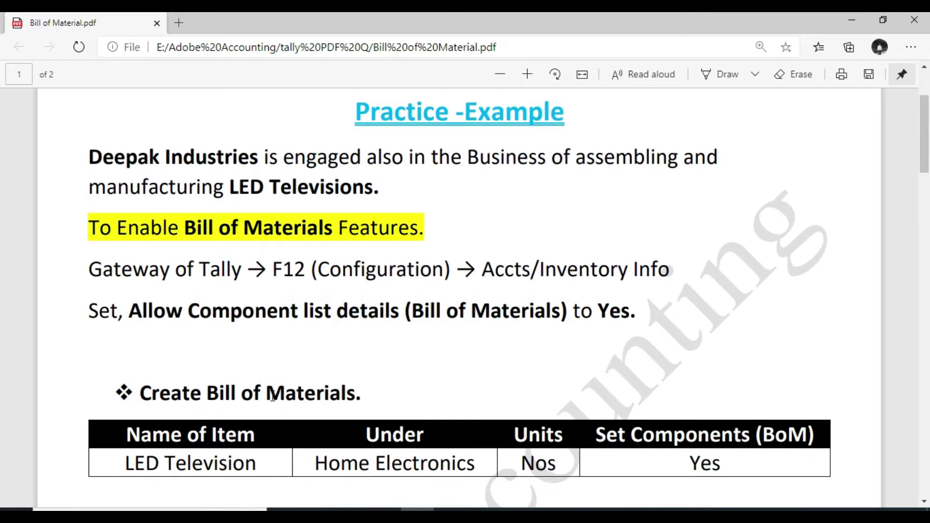
pyautogui.scroll(-4, 272, 396)
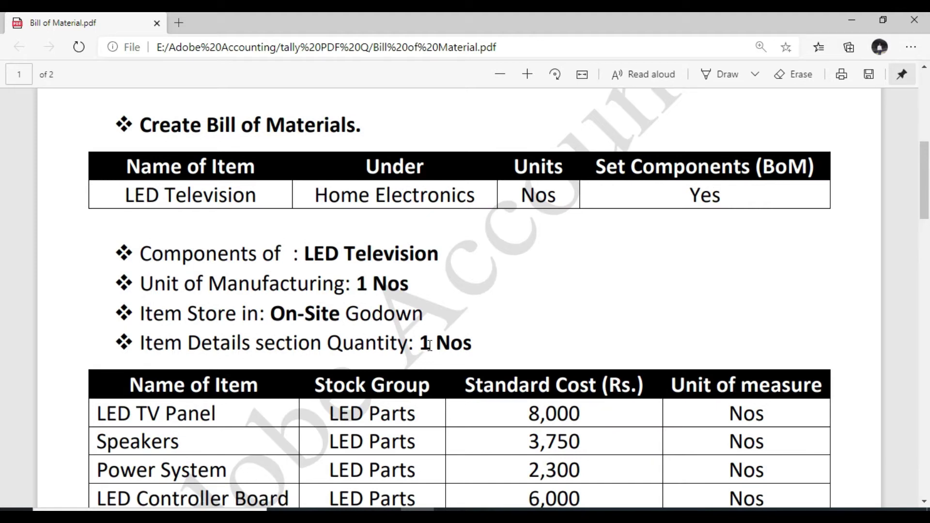
pyautogui.scroll(4, 472, 335)
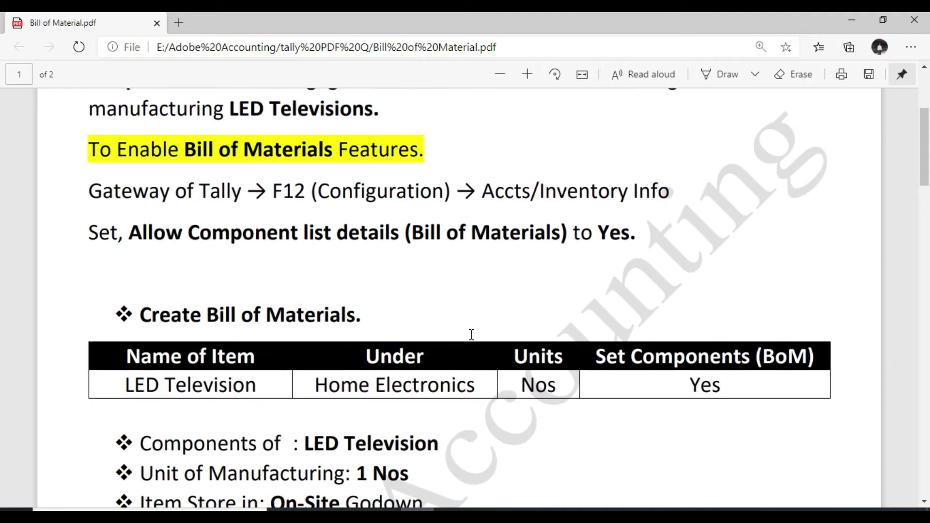
pyautogui.scroll(2, 472, 334)
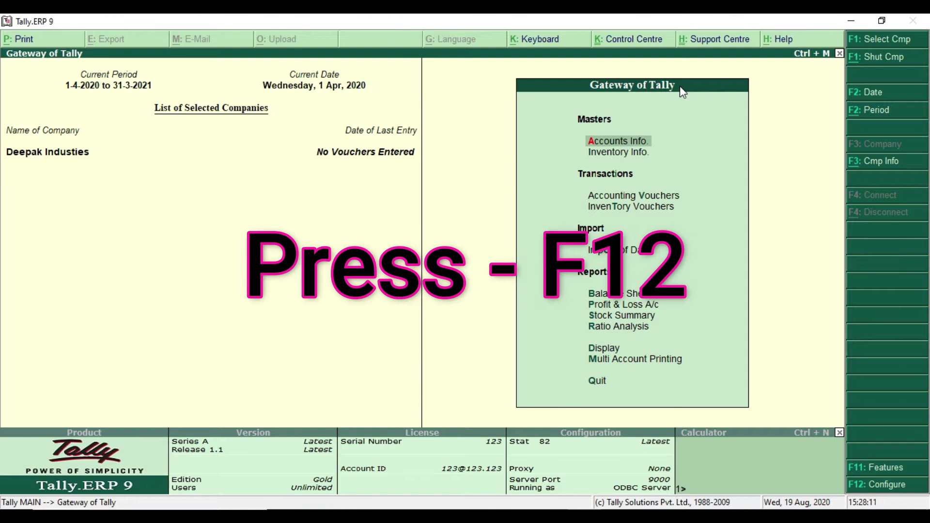
# In Tally's Accts / Inventory Info. configuration, set Allow Component list details (Bill of Materials) to Yes and return to the Gateway of Tally
pyautogui.press('F12')
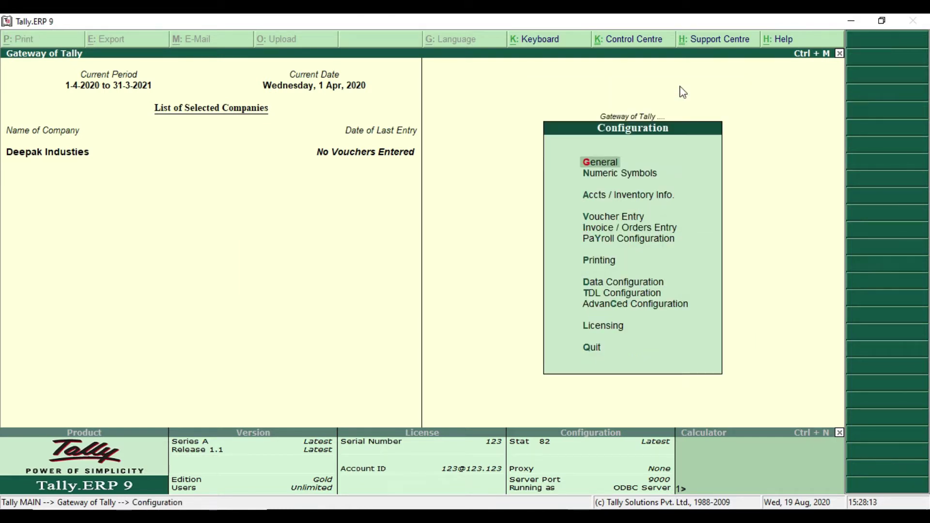
pyautogui.press('Down')
pyautogui.press('Down')
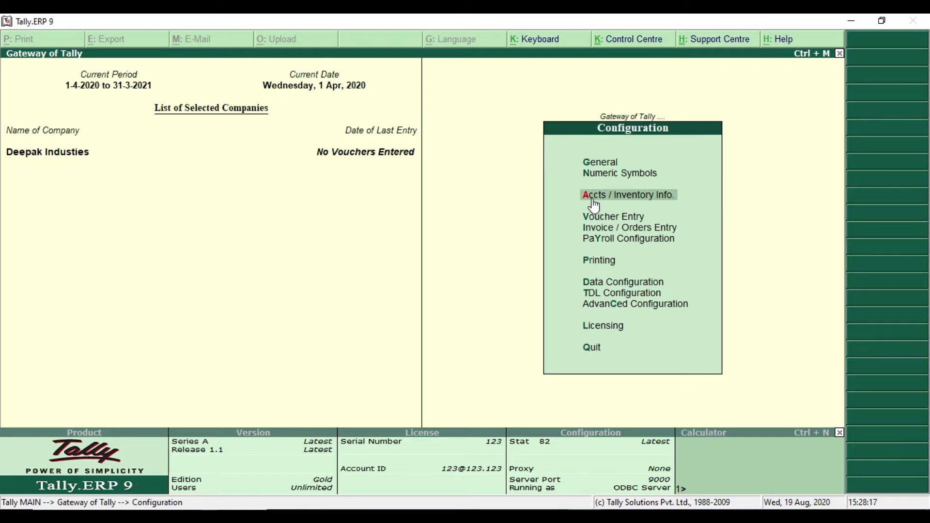
pyautogui.moveTo(578, 183); pyautogui.dragTo(689, 210)
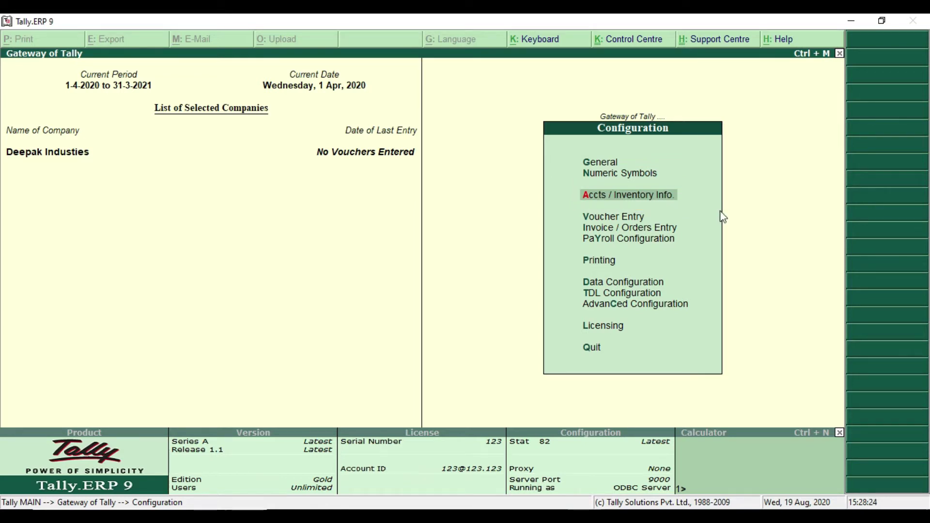
pyautogui.press('Return')
pyautogui.press('Return')
pyautogui.press('Return')
pyautogui.press('Return')
pyautogui.press('Return')
pyautogui.press('Return')
pyautogui.press('Return')
pyautogui.press('Return')
pyautogui.press('Return')
pyautogui.press('Return')
pyautogui.press('Return')
pyautogui.press('Return')
pyautogui.press('Return')
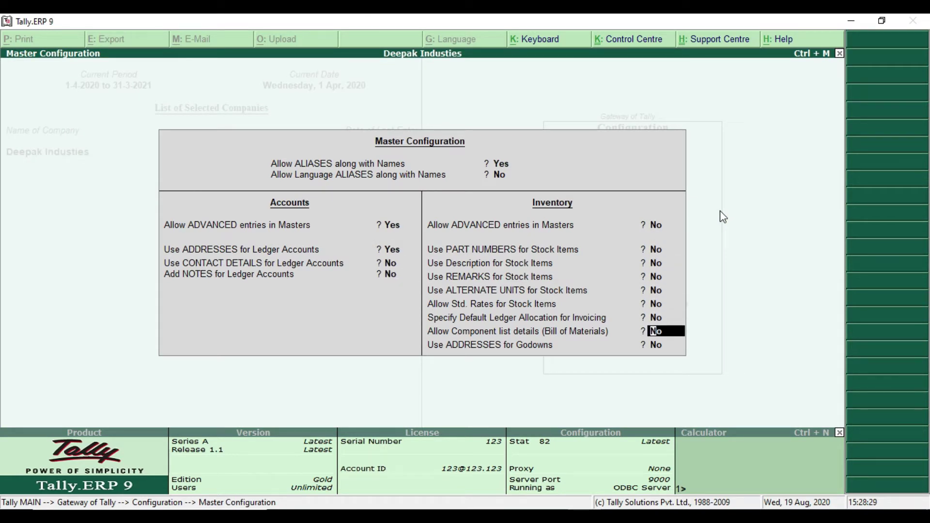
pyautogui.moveTo(420, 325)
pyautogui.mouseDown()
pyautogui.moveTo(633, 348)
pyautogui.moveTo(691, 340)
pyautogui.mouseUp()
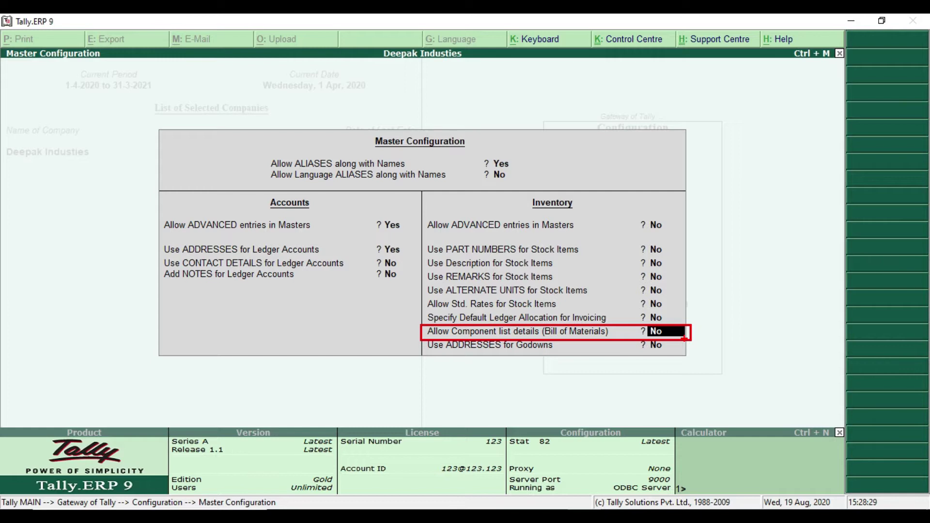
pyautogui.write('y')
pyautogui.press('Return')
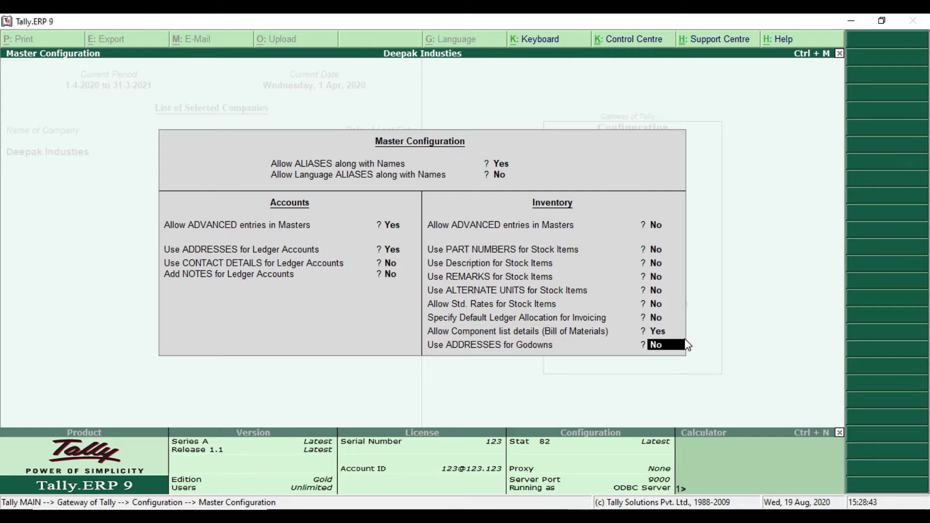
pyautogui.press('Return')
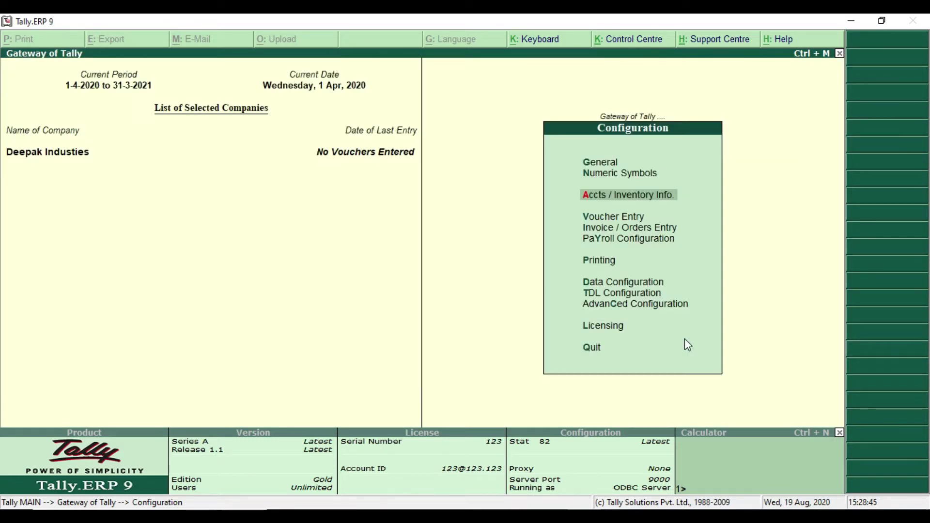
pyautogui.press('Escape')
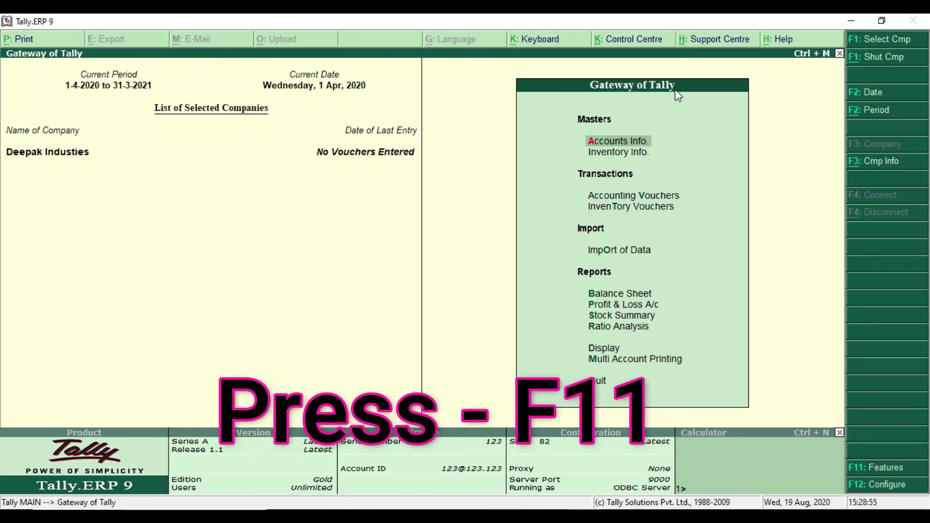
# Set Maintain Multiple Godowns to Yes in the company's Inventory Features, accept the changes and return to the Gateway of Tally
pyautogui.press('F11')
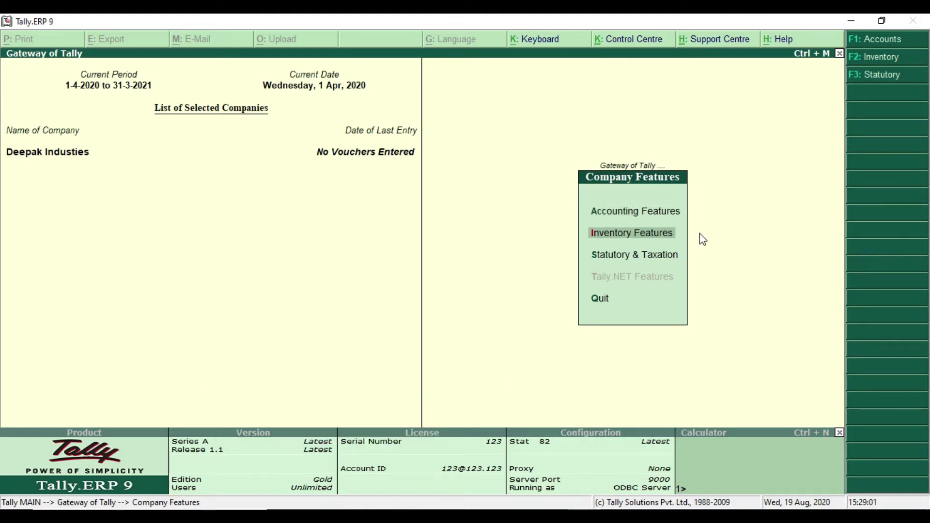
pyautogui.press('Return')
pyautogui.press('Return')
pyautogui.press('Return')
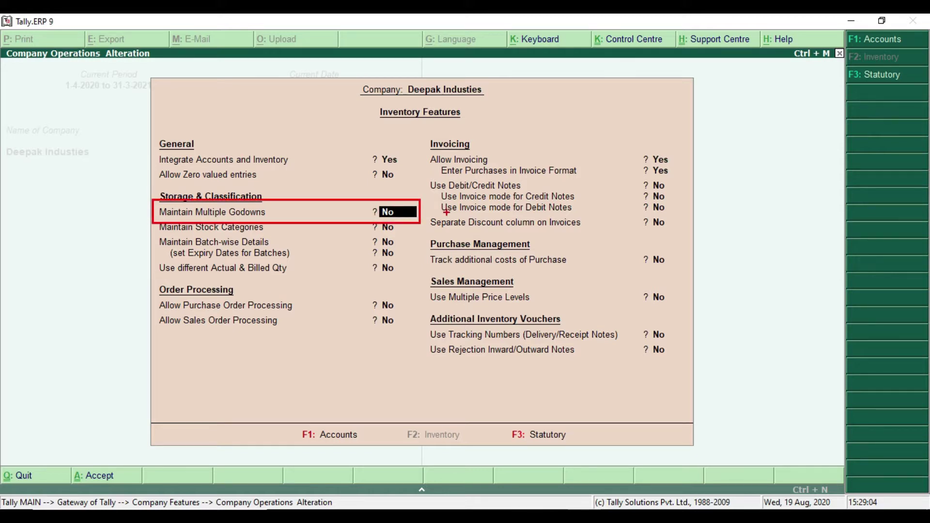
pyautogui.write('y')
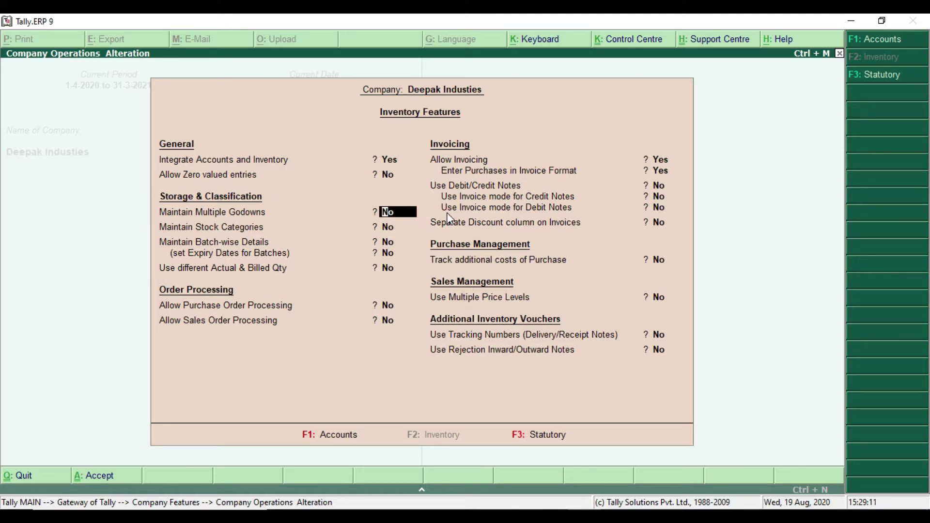
pyautogui.press('Return')
pyautogui.press('Return')
pyautogui.press('Return')
pyautogui.press('Return')
pyautogui.press('Return')
pyautogui.press('Return')
pyautogui.press('Return')
pyautogui.press('Return')
pyautogui.press('Return')
pyautogui.press('Return')
pyautogui.press('Return')
pyautogui.press('Return')
pyautogui.press('Return')
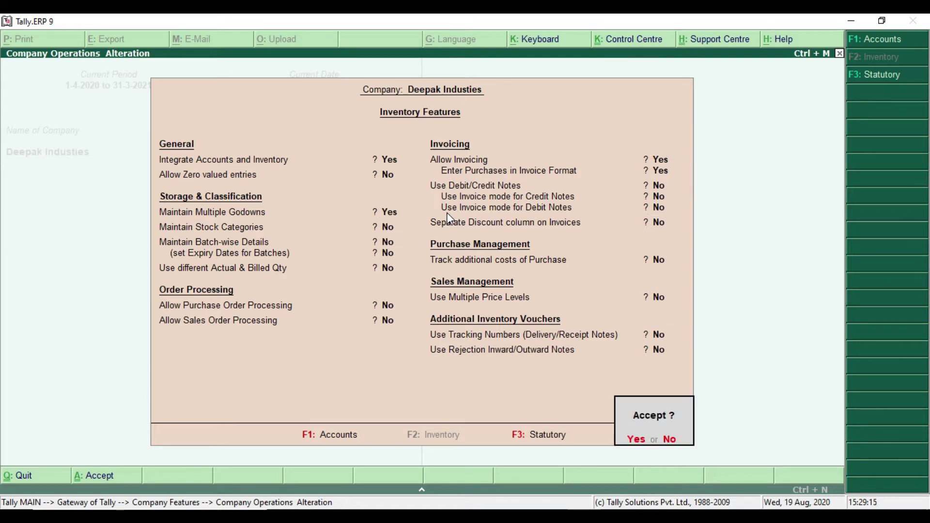
pyautogui.press('y')
pyautogui.press('Escape')
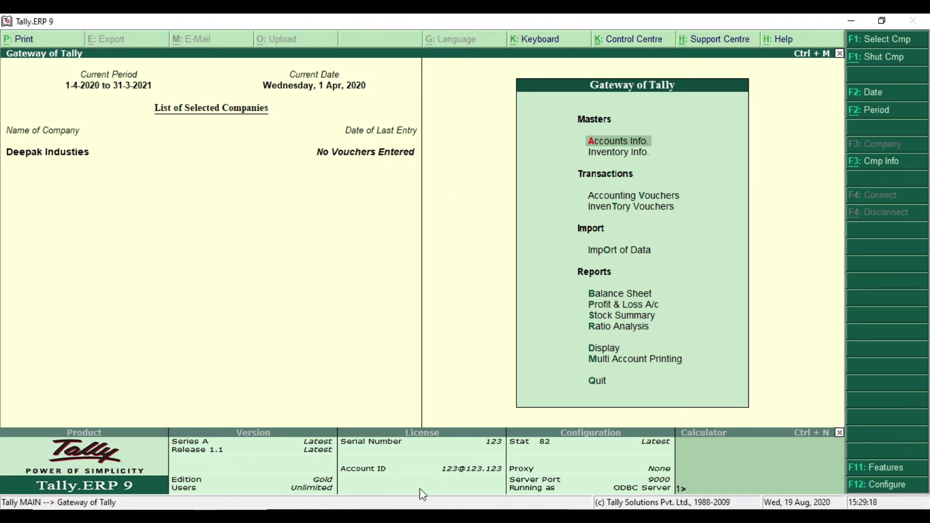
# Switch to Bill of Material.pdf and review the LED Television's group, unit and Set Components setting, plus its components table
pyautogui.click(421, 509)
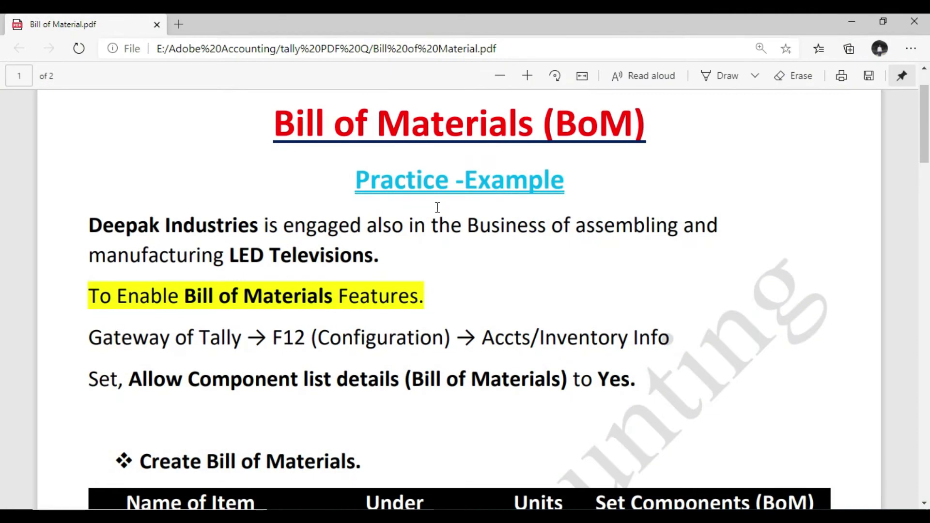
pyautogui.scroll(-2, 193, 252)
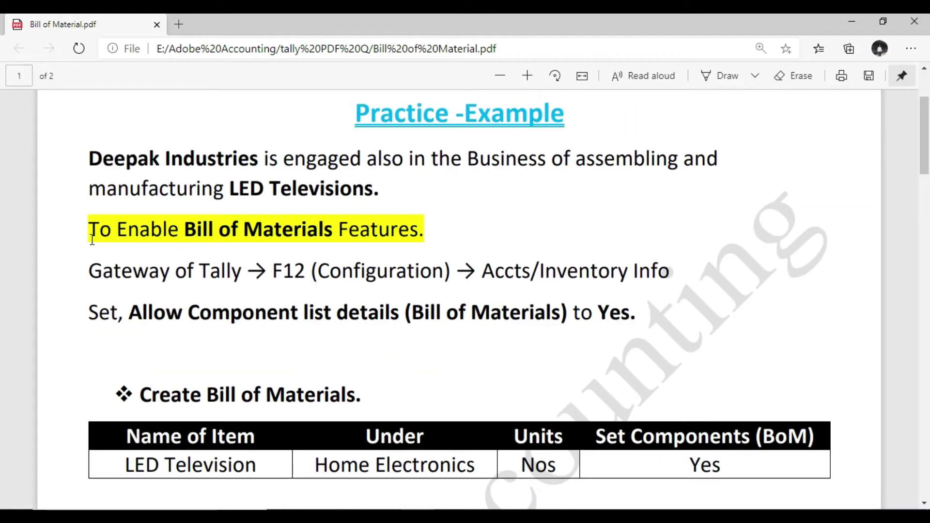
pyautogui.moveTo(89, 269); pyautogui.dragTo(641, 310)
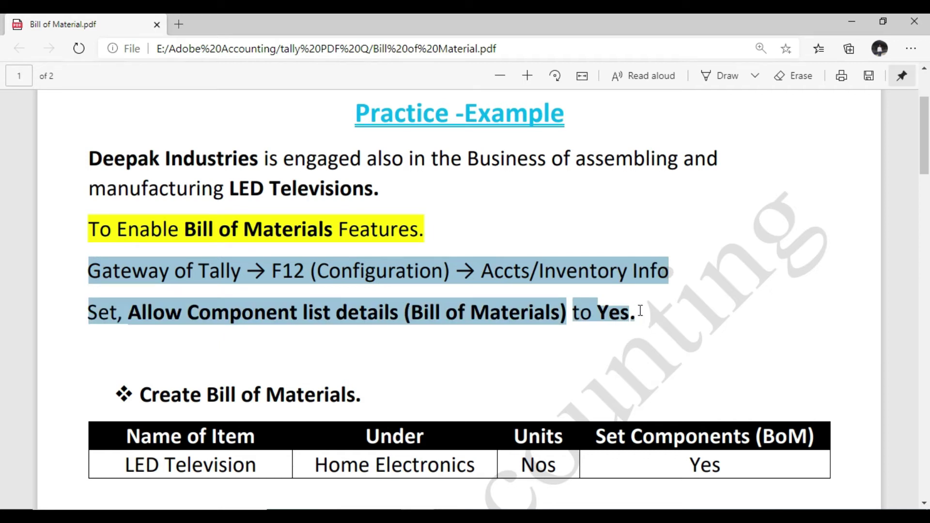
pyautogui.click(638, 313)
pyautogui.scroll(-1, 373, 324)
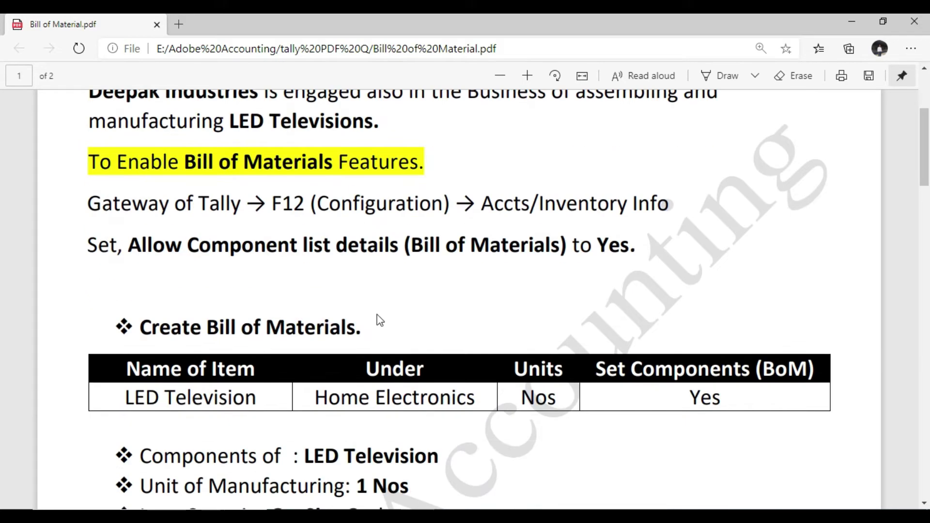
pyautogui.scroll(-1, 286, 329)
pyautogui.scroll(-1, 253, 334)
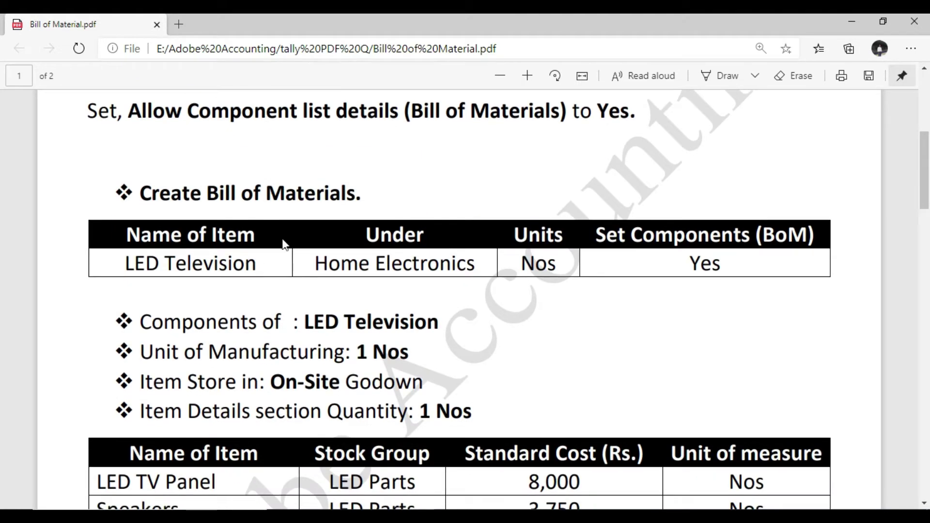
pyautogui.scroll(-2, 284, 243)
pyautogui.scroll(-2, 152, 385)
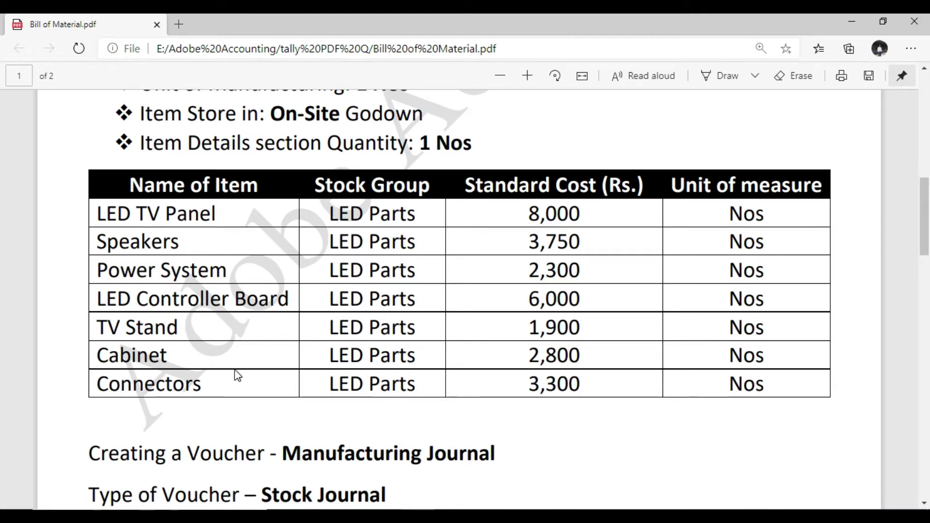
pyautogui.scroll(5, 237, 375)
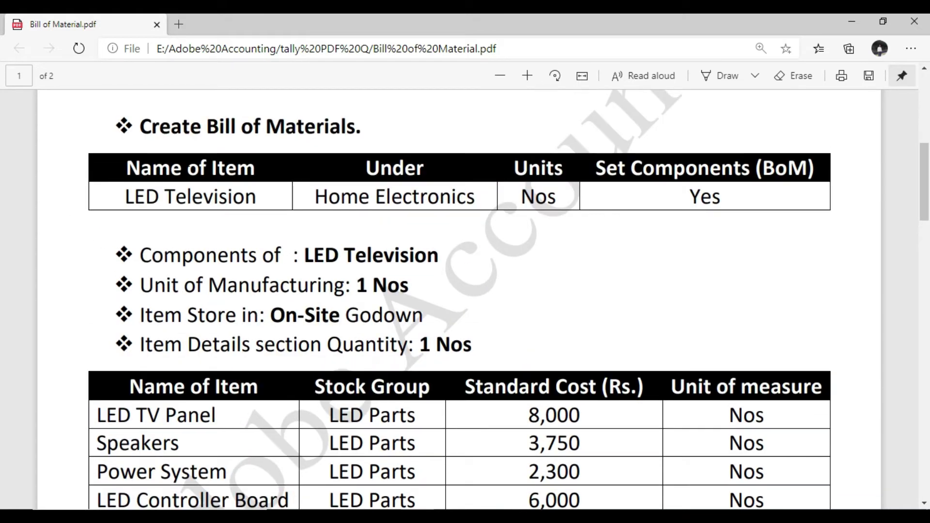
pyautogui.moveTo(125, 196); pyautogui.dragTo(557, 199)
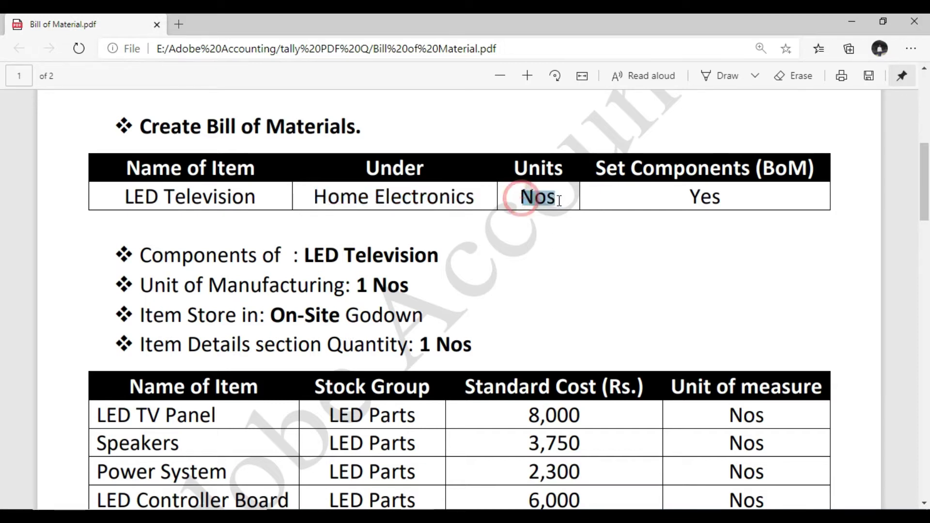
pyautogui.moveTo(689, 197); pyautogui.dragTo(736, 201)
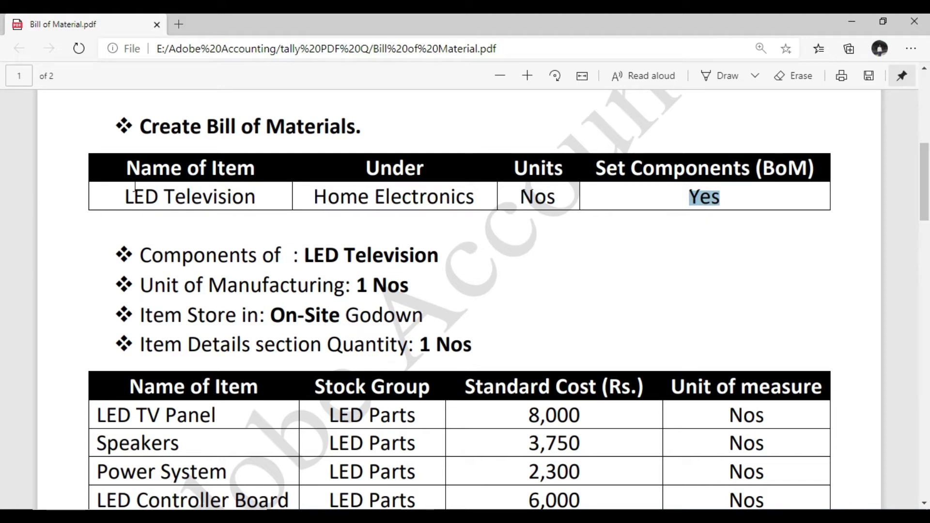
# Switch to Tally.ERP 9 and start a new single stock item named LED Television
pyautogui.hotkey('alt', 'Tab')
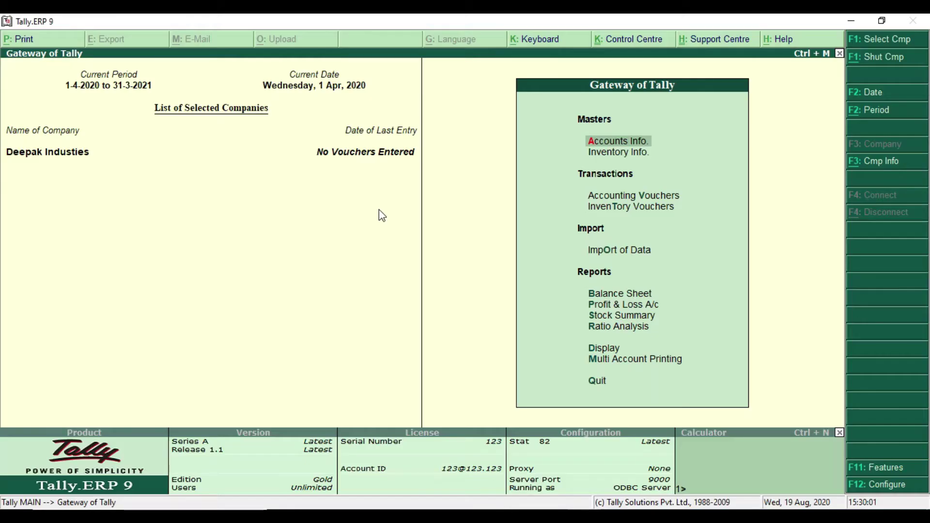
pyautogui.press('Down')
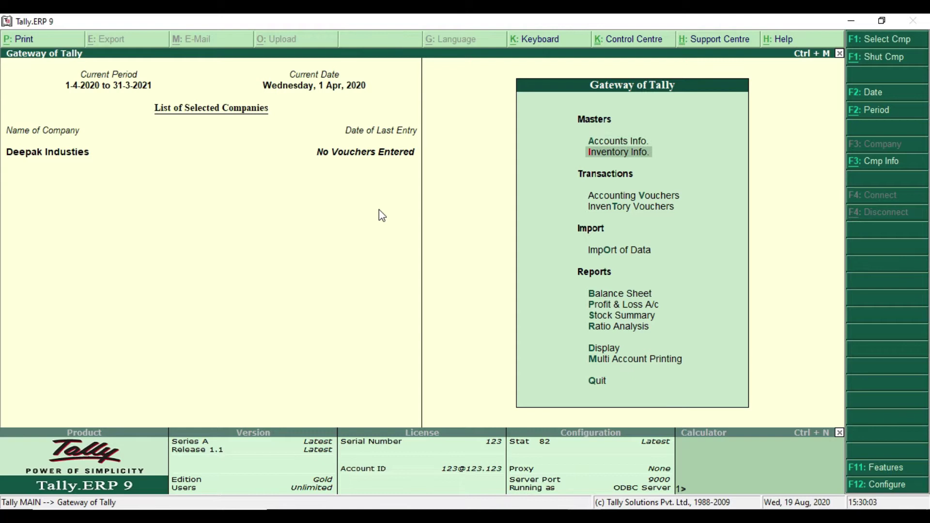
pyautogui.press('Return')
pyautogui.press('Down')
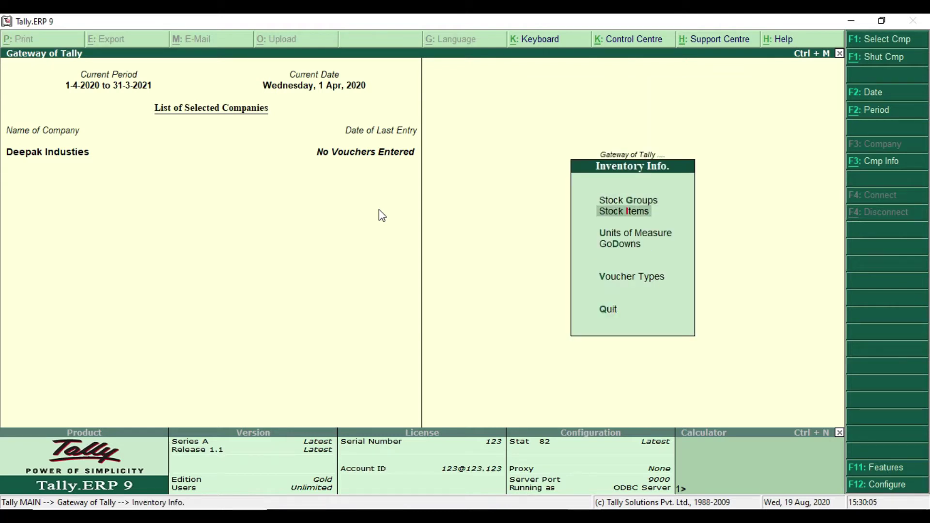
pyautogui.press('Return')
pyautogui.press('Return')
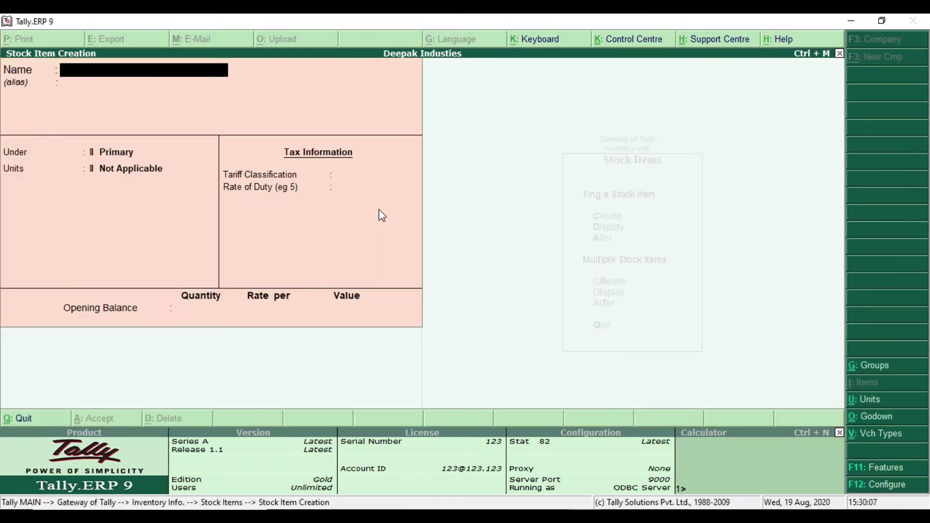
pyautogui.write('LED Tie')
pyautogui.write('evision')
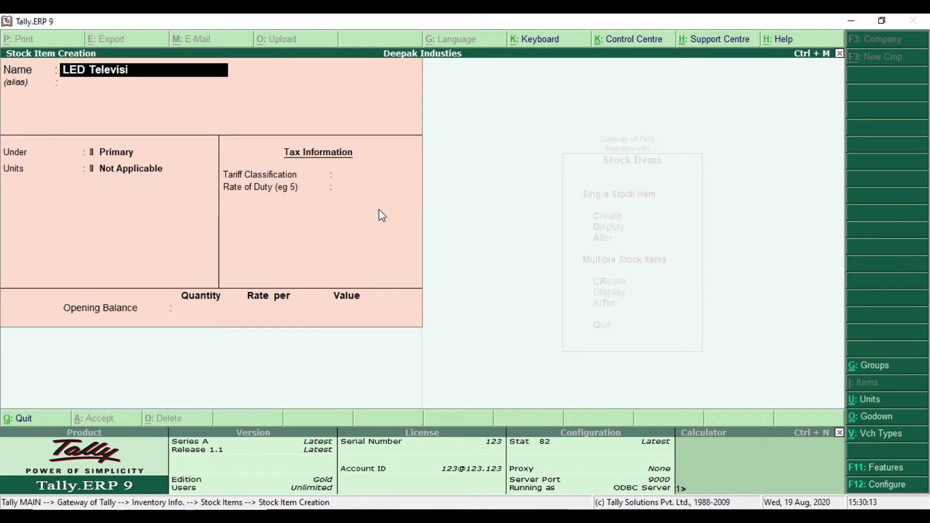
pyautogui.press('Return')
pyautogui.press('Return')
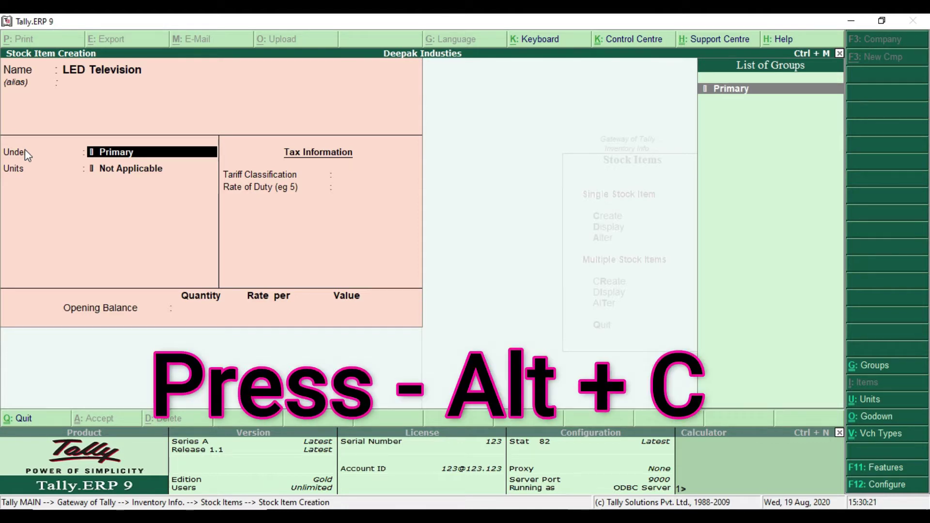
# Create the stock group Home Electronics under Primary and use it as the LED Television's group
pyautogui.hotkey('alt', 'c')
pyautogui.write('Howm')
pyautogui.press('BackSpace')
pyautogui.write('e')
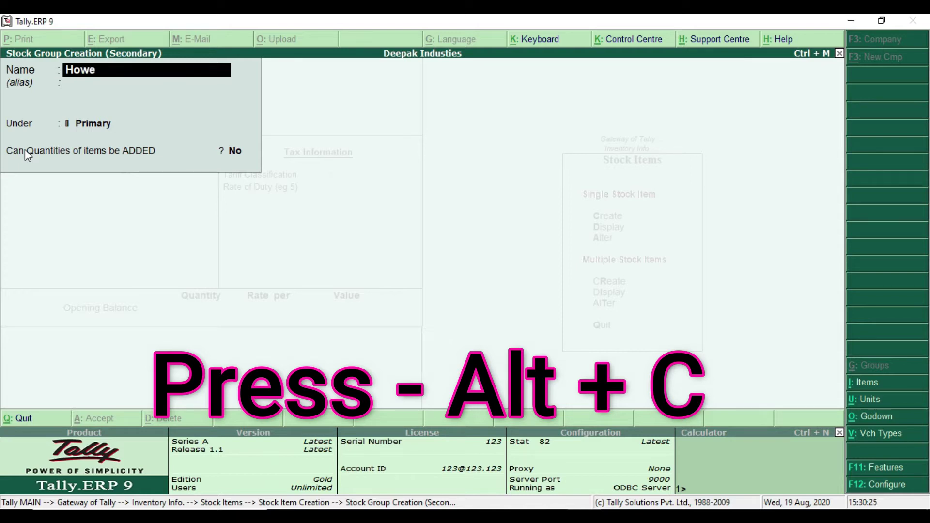
pyautogui.press('BackSpace')
pyautogui.press('BackSpace')
pyautogui.write('me Ele')
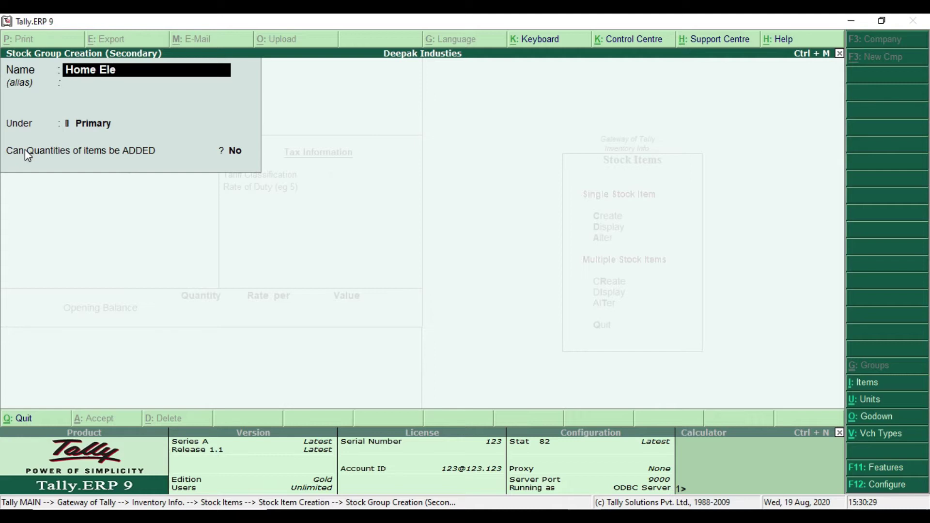
pyautogui.write('ctronic')
pyautogui.press('BackSpace')
pyautogui.write('cs')
pyautogui.press('Return')
pyautogui.press('Return')
pyautogui.press('Return')
pyautogui.press('Return')
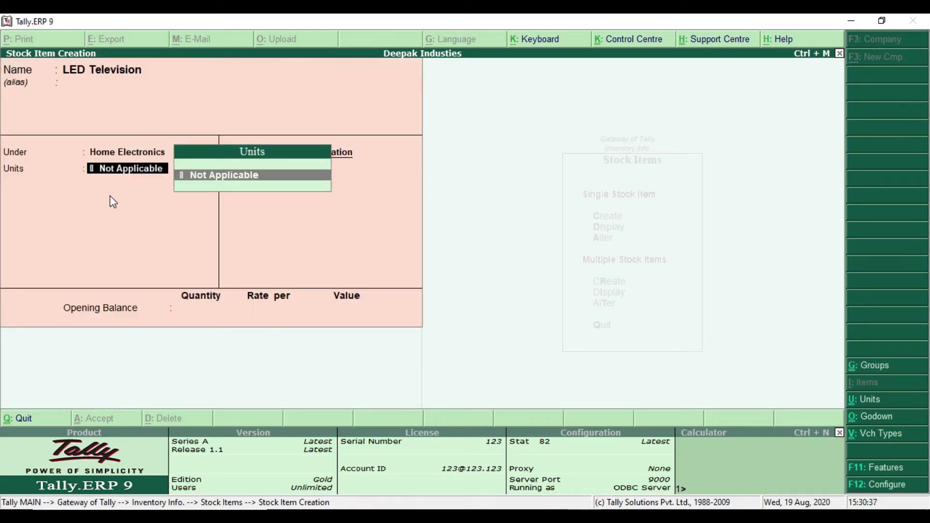
# Create the simple unit Nos with 0 decimal places and assign it to the LED Television
pyautogui.hotkey('alt', 'c')
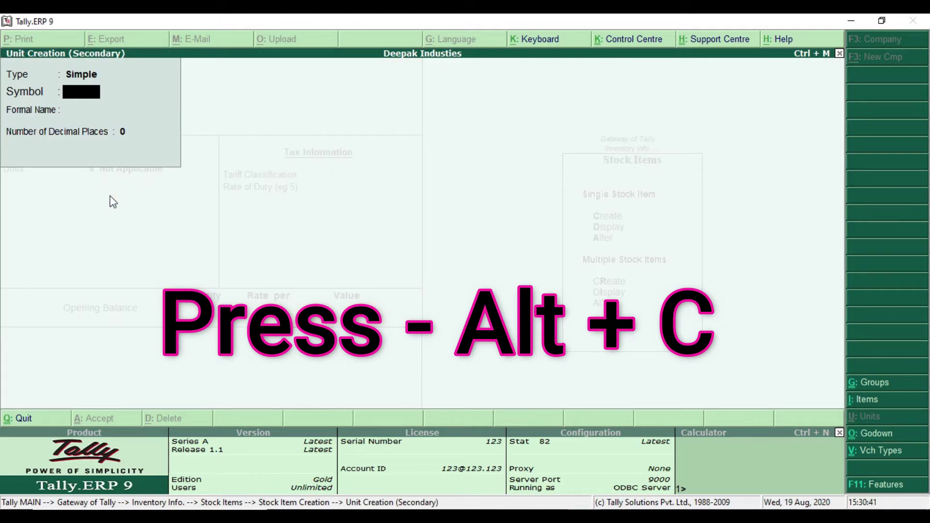
pyautogui.write('No')
pyautogui.press('Return')
pyautogui.press('Return')
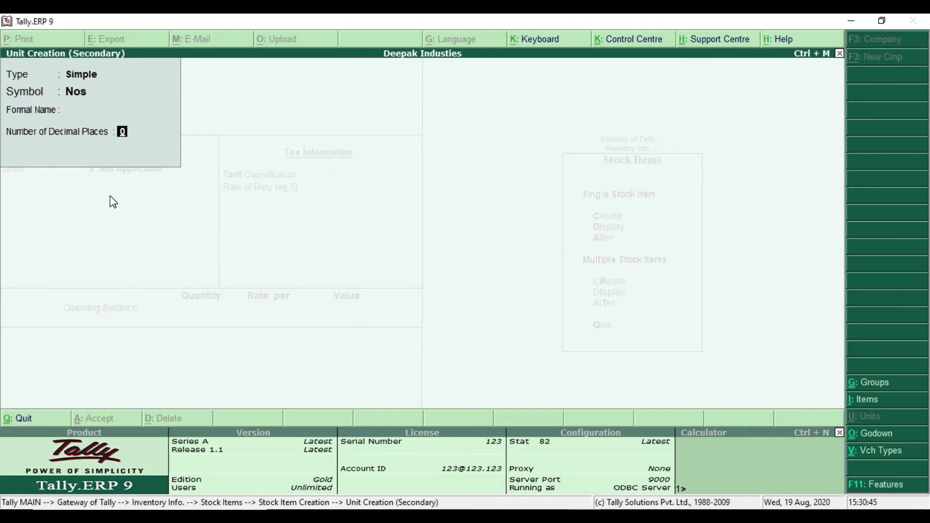
pyautogui.press('Return')
pyautogui.press('y')
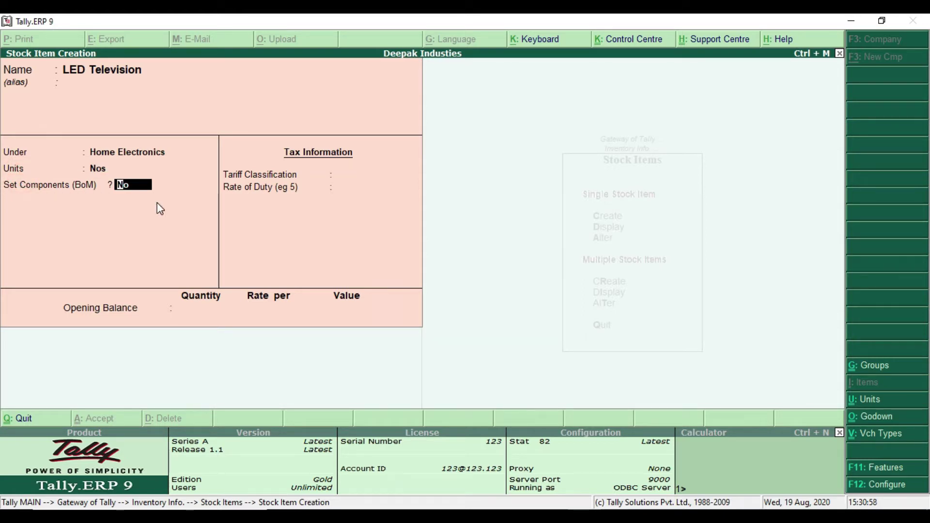
# Switch to Bill of Material.pdf and review the LED Television's Set Components setting and the table of its component items
pyautogui.hotkey('alt', 'Tab')
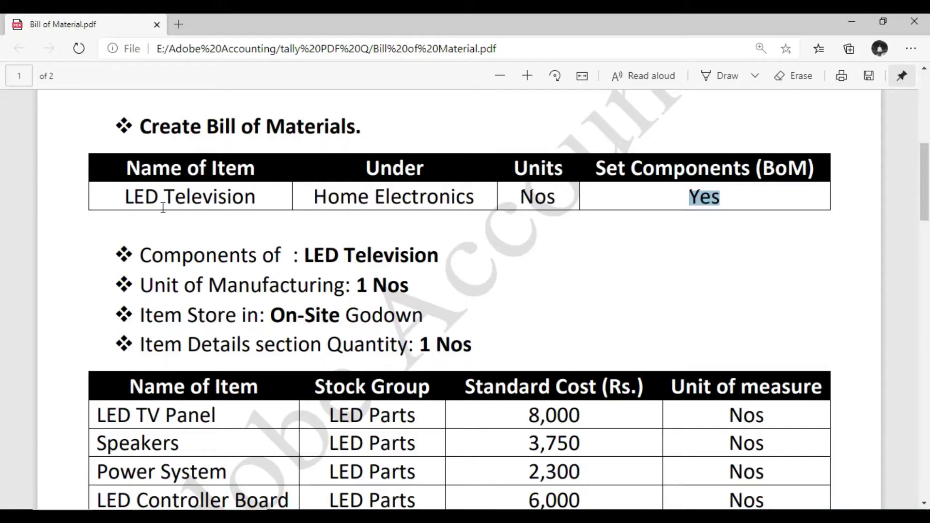
pyautogui.click(663, 192)
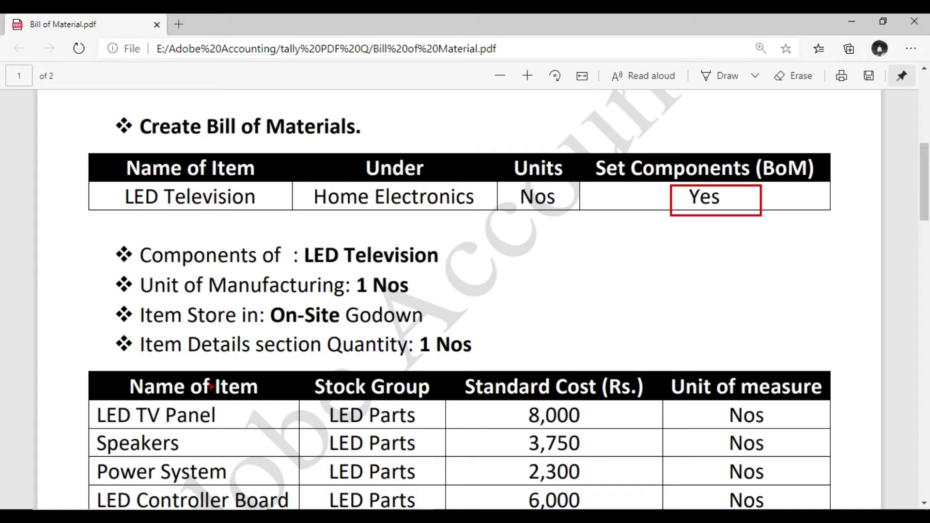
pyautogui.scroll(-4, 248, 378)
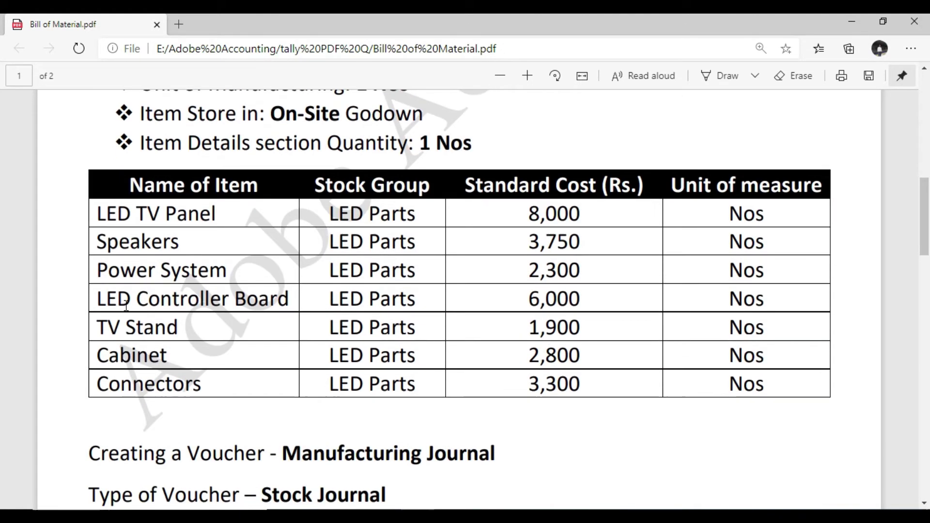
pyautogui.moveTo(63, 166)
pyautogui.mouseDown()
pyautogui.moveTo(407, 379)
pyautogui.moveTo(785, 414)
pyautogui.mouseUp()
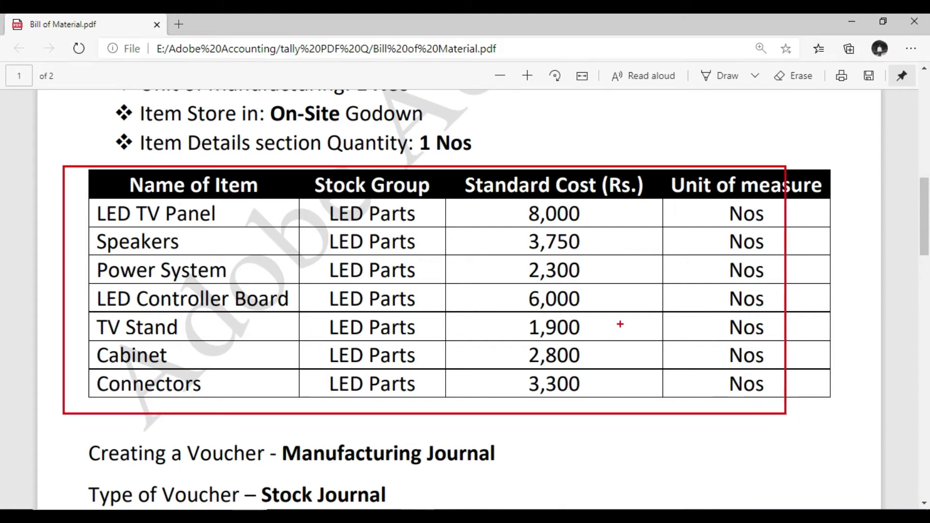
pyautogui.press('Escape')
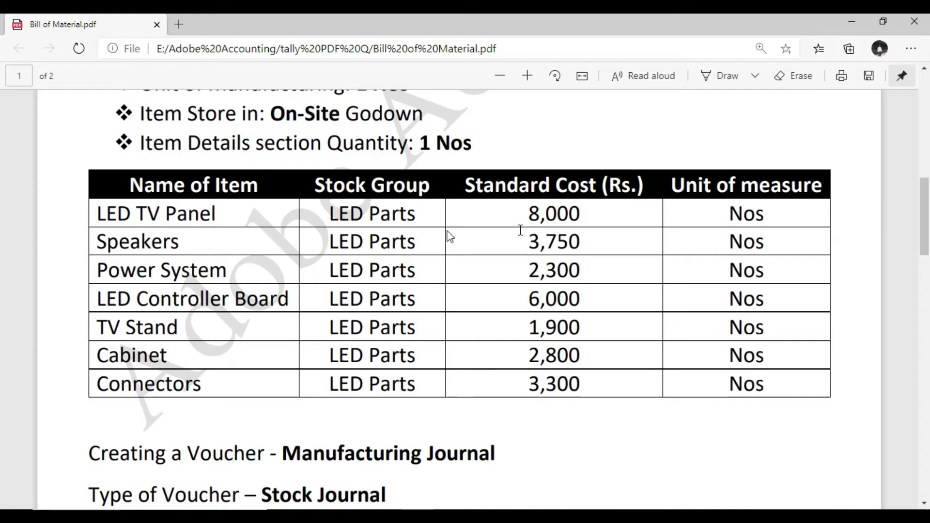
# Return to Tally.ERP 9 and save the LED Television item with Set Components (BoM) at No and no opening balance
pyautogui.hotkey('alt', 'Tab')
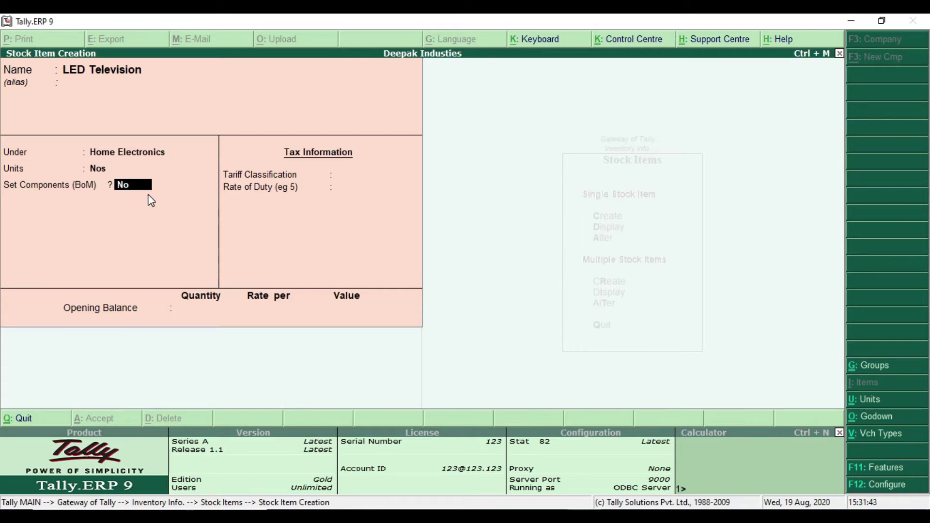
pyautogui.press('Return')
pyautogui.press('Return')
pyautogui.press('Return')
pyautogui.press('Return')
pyautogui.press('Return')
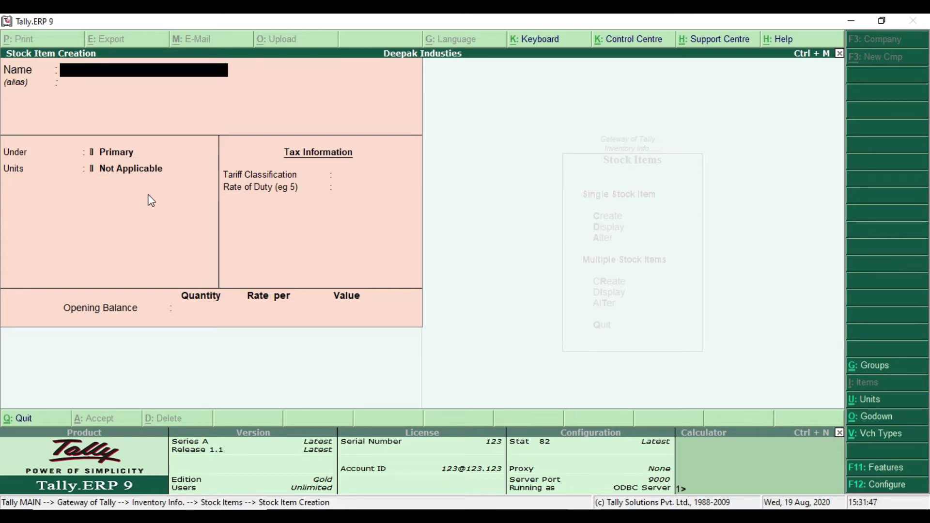
# Name the new stock item LED TV Panel and start creating a stock group for it
pyautogui.write('LED TV Panel')
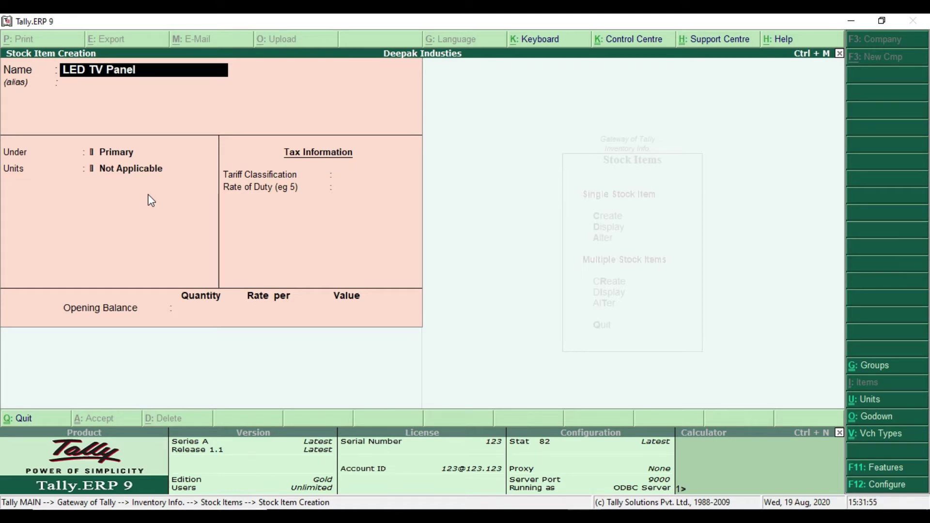
pyautogui.press('Return')
pyautogui.press('Return')
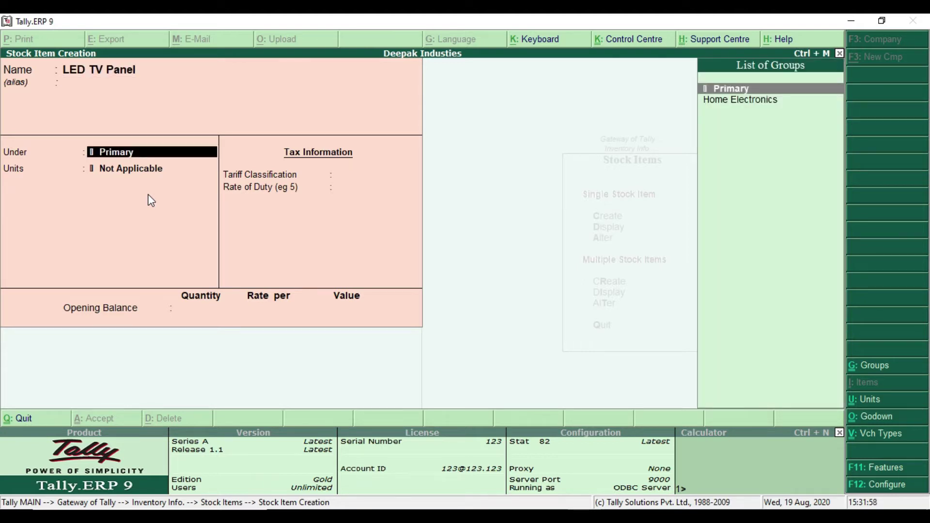
pyautogui.hotkey('alt', 'c')
pyautogui.write('EDR')
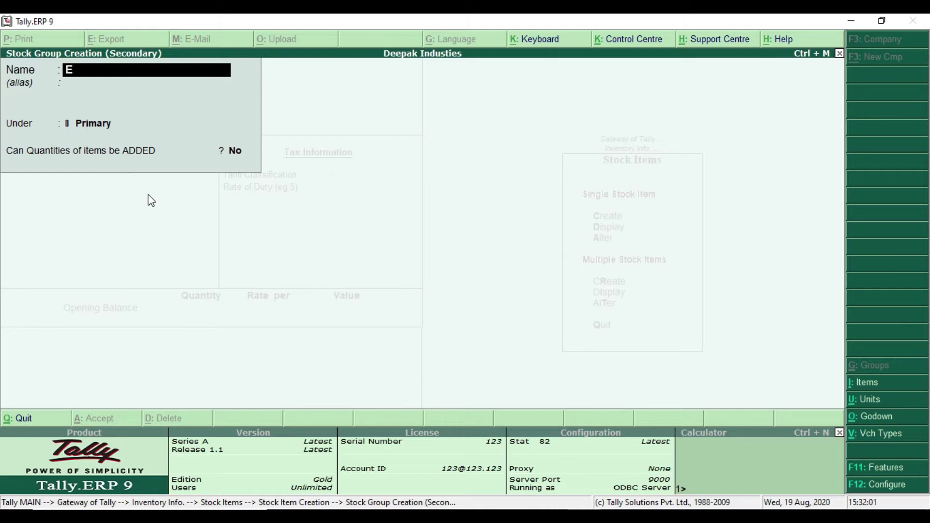
pyautogui.press('BackSpace')
pyautogui.press('F12')
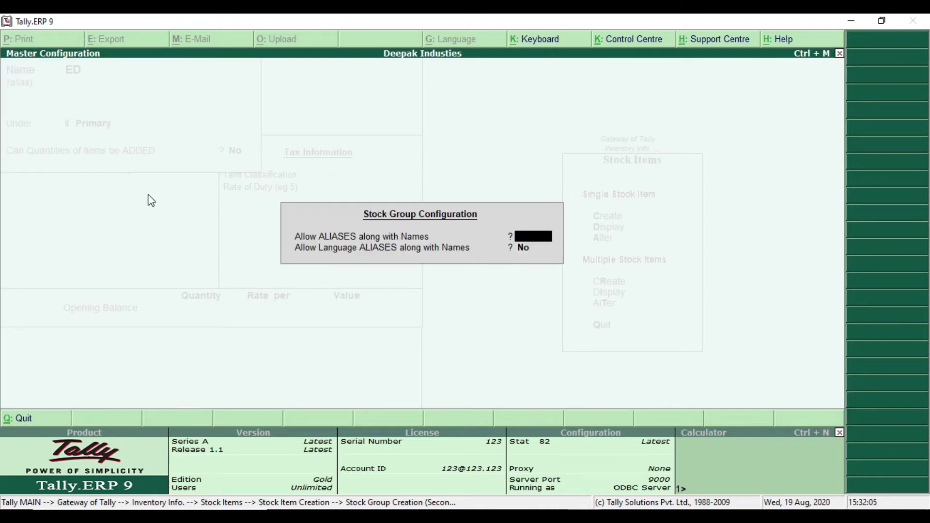
pyautogui.press('Escape')
pyautogui.press('BackSpace')
pyautogui.press('BackSpace')
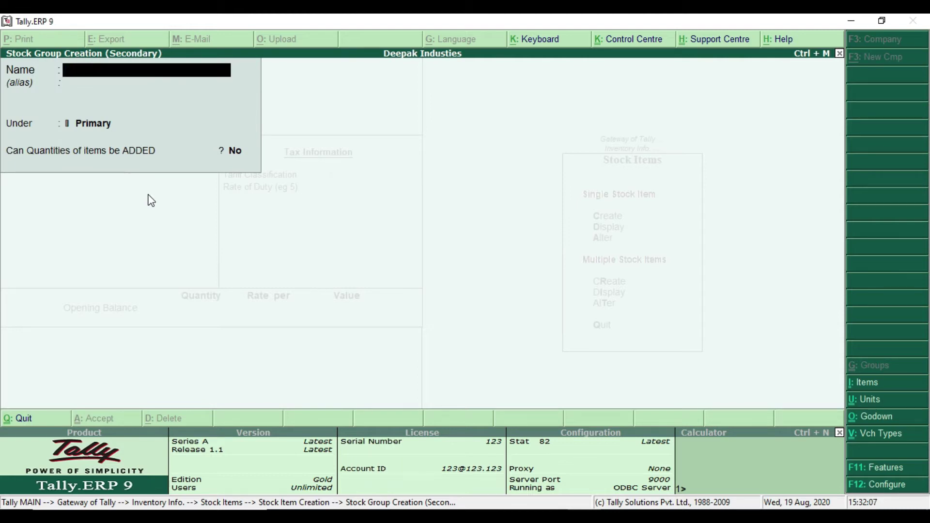
# Create the stock group LED Parts under Primary for the LED TV Panel and set the item's unit to Nos
pyautogui.write('LED Parts')
pyautogui.press('Return')
pyautogui.press('Return')
pyautogui.press('Return')
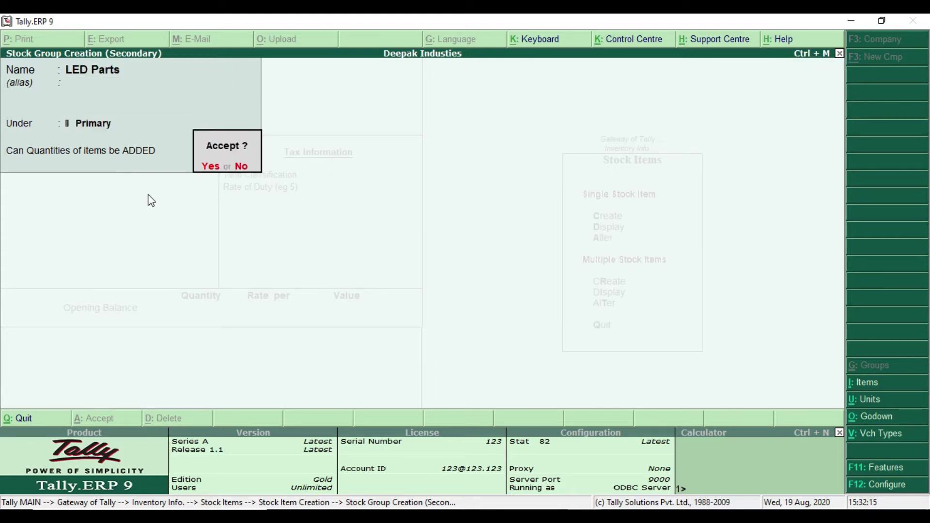
pyautogui.press('Return')
pyautogui.press('Down')
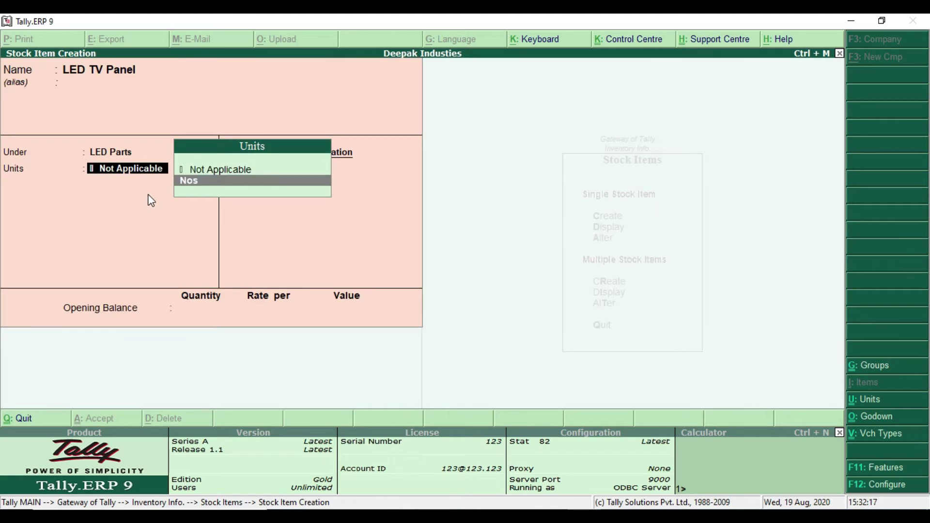
pyautogui.press('Return')
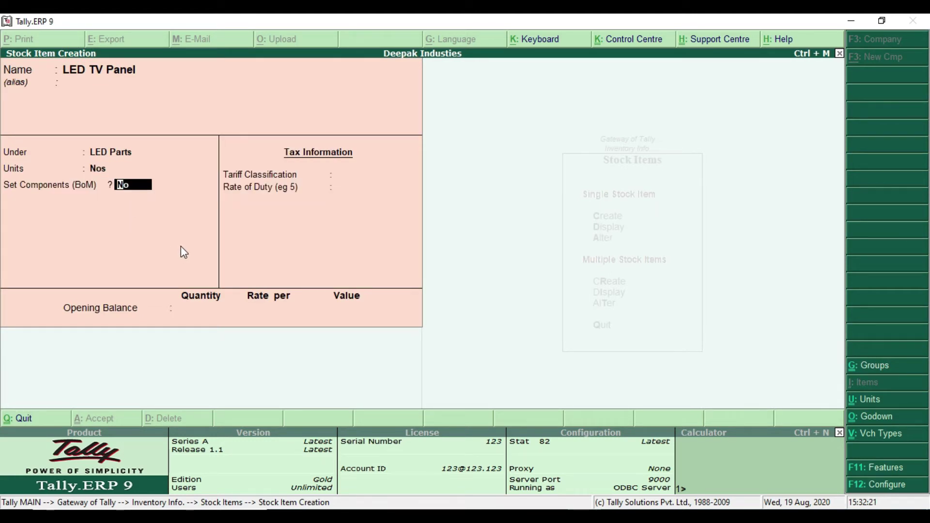
# Switch to Bill of Material.pdf and examine the Standard Cost column of the components table
pyautogui.hotkey('alt', 'Tab')
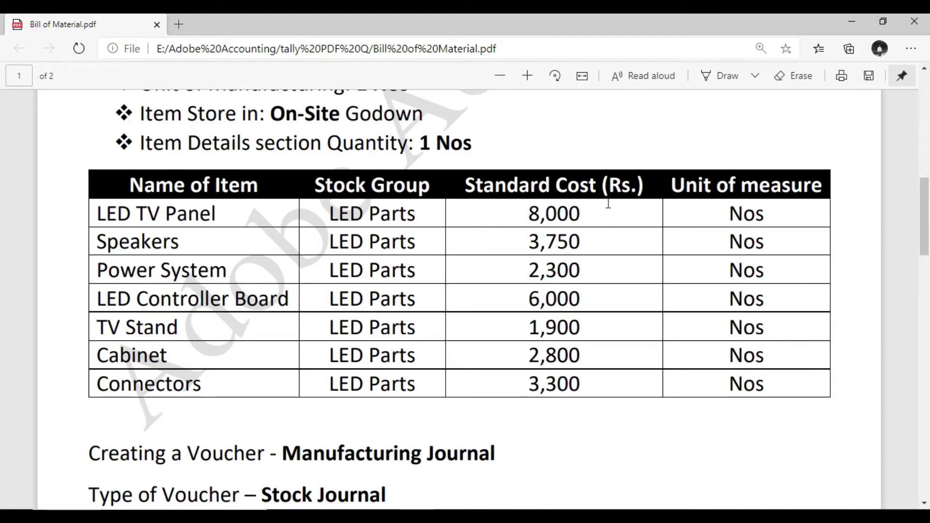
pyautogui.moveTo(470, 186); pyautogui.dragTo(548, 221)
pyautogui.click(548, 221)
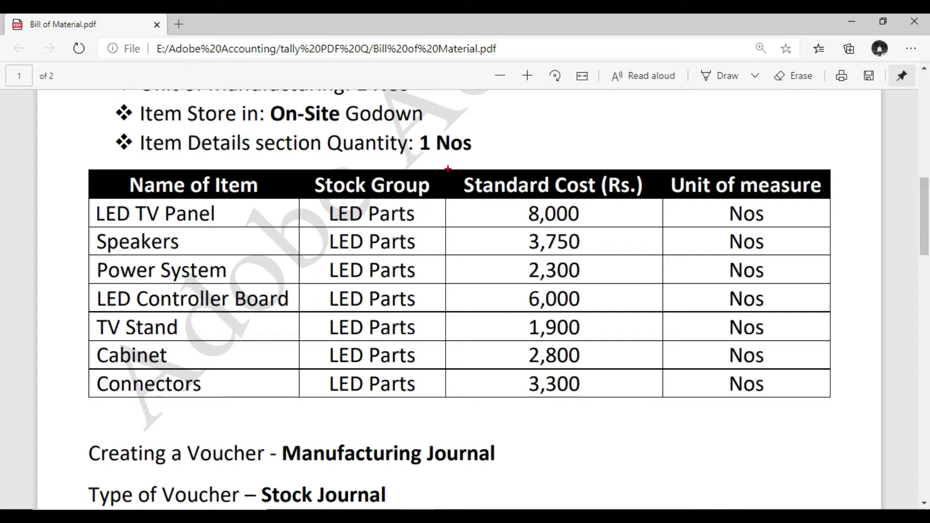
pyautogui.moveTo(453, 170); pyautogui.dragTo(621, 406)
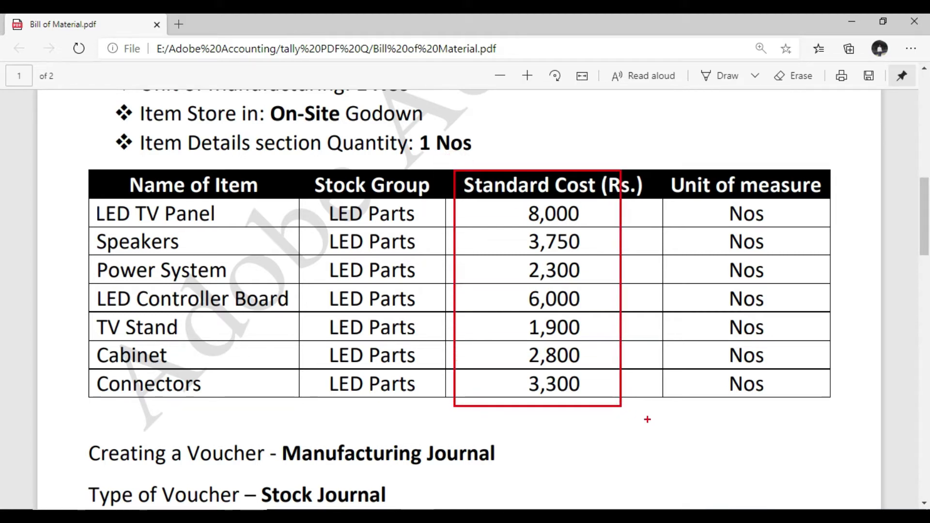
pyautogui.press('Escape')
# Return to Tally.ERP 9 and set Allow Std. Rates for Stock Items to Yes in the stock item configuration
pyautogui.hotkey('alt', 'Tab')
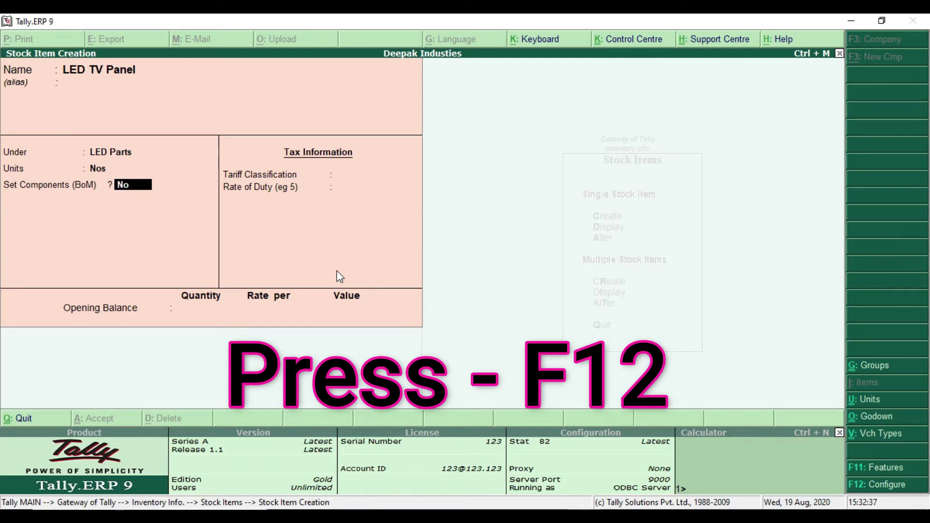
pyautogui.press('F12')
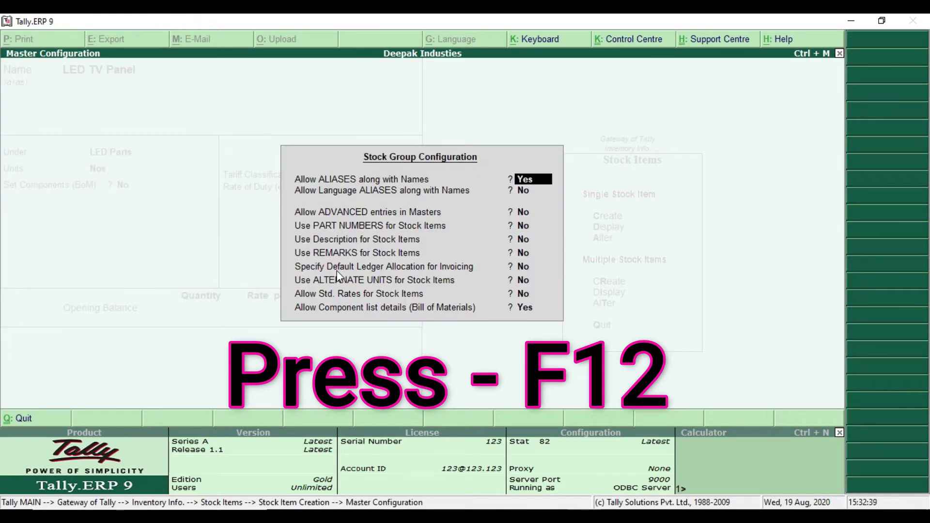
pyautogui.press('Return')
pyautogui.press('Return')
pyautogui.press('Return')
pyautogui.press('Return')
pyautogui.press('Return')
pyautogui.press('Return')
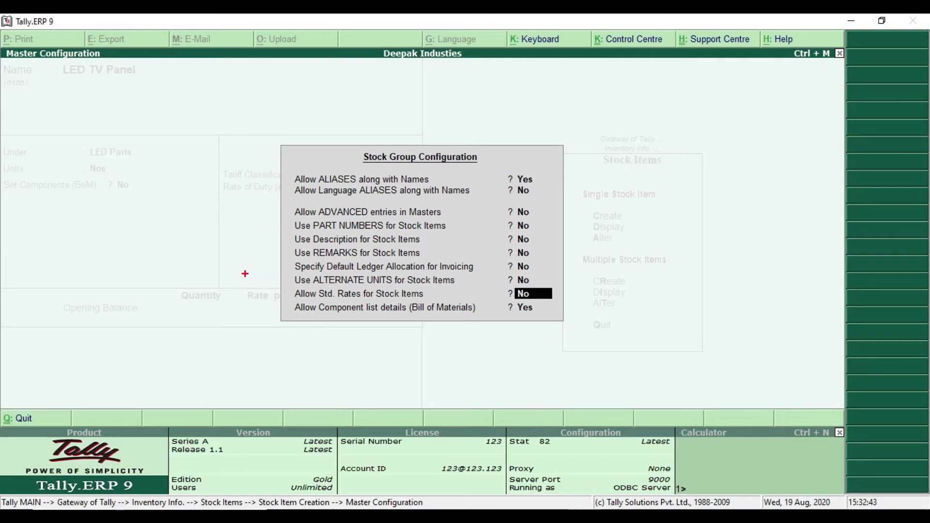
pyautogui.moveTo(291, 288)
pyautogui.mouseDown()
pyautogui.moveTo(439, 305)
pyautogui.moveTo(568, 304)
pyautogui.mouseUp()
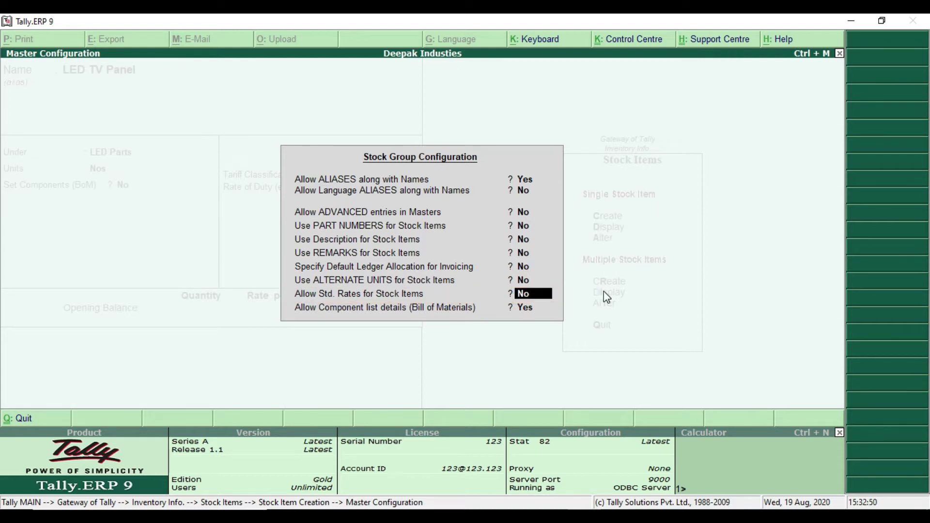
pyautogui.press('Return')
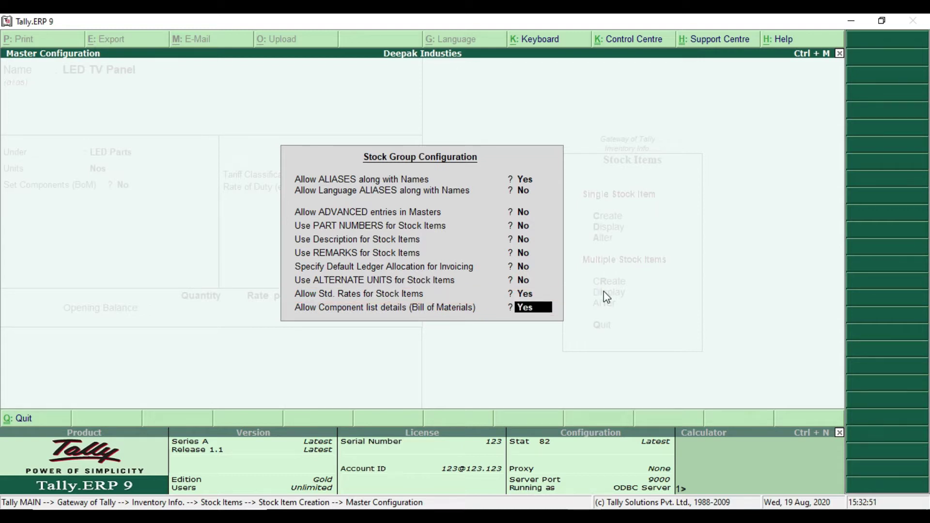
pyautogui.press('Return')
# Enable Set Standard Rates for the LED TV Panel, keeping its standard cost applicable from 1-Apr-2020
pyautogui.press('Return')
pyautogui.press('Return')
pyautogui.press('Return')
pyautogui.press('Return')
pyautogui.press('Return')
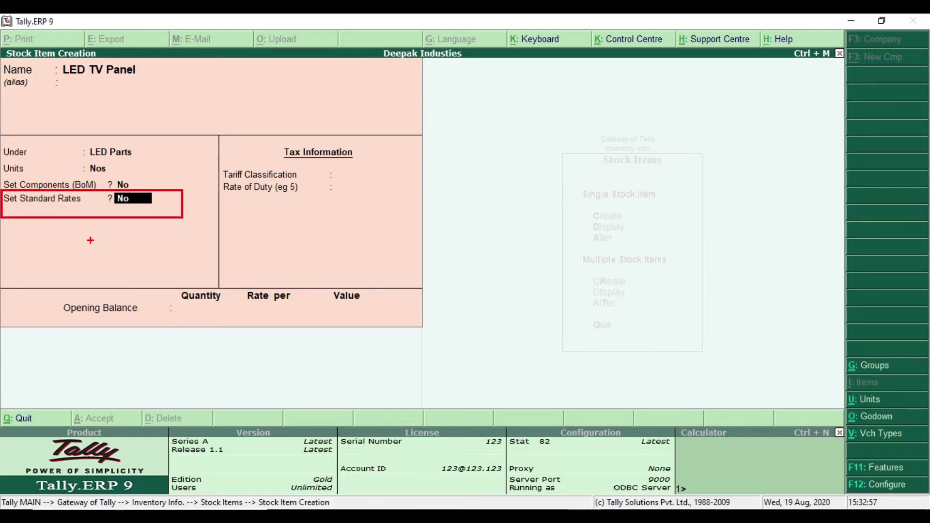
pyautogui.write('y')
pyautogui.press('Return')
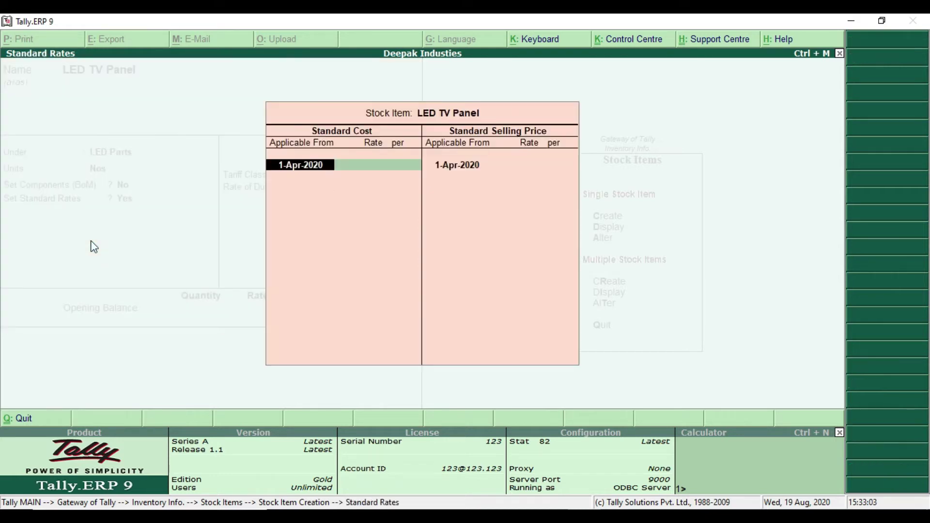
pyautogui.press('Return')
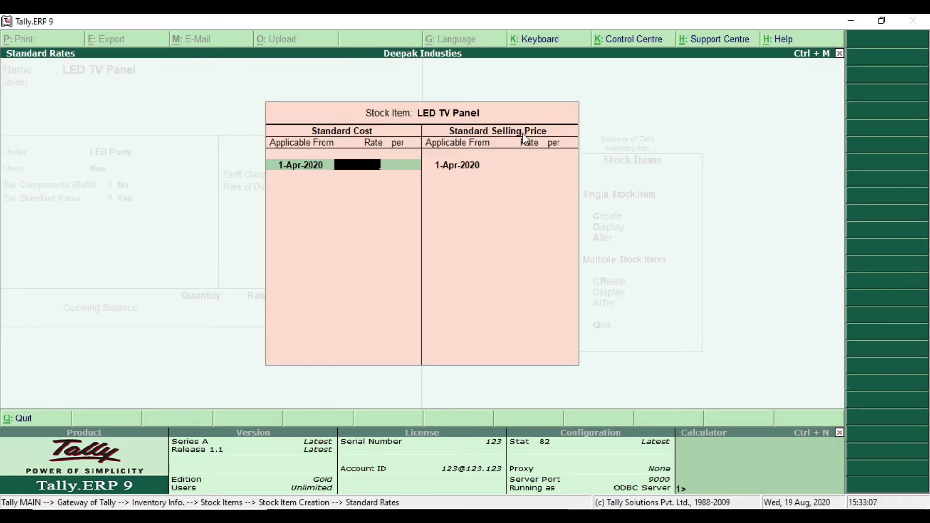
# Look up the LED TV Panel's standard cost in the components table of Bill of Material.pdf
pyautogui.moveTo(299, 120); pyautogui.dragTo(384, 137)
pyautogui.moveTo(444, 120)
pyautogui.mouseDown()
pyautogui.moveTo(468, 138)
pyautogui.moveTo(552, 139)
pyautogui.mouseUp()
pyautogui.hotkey('alt', 'Tab')
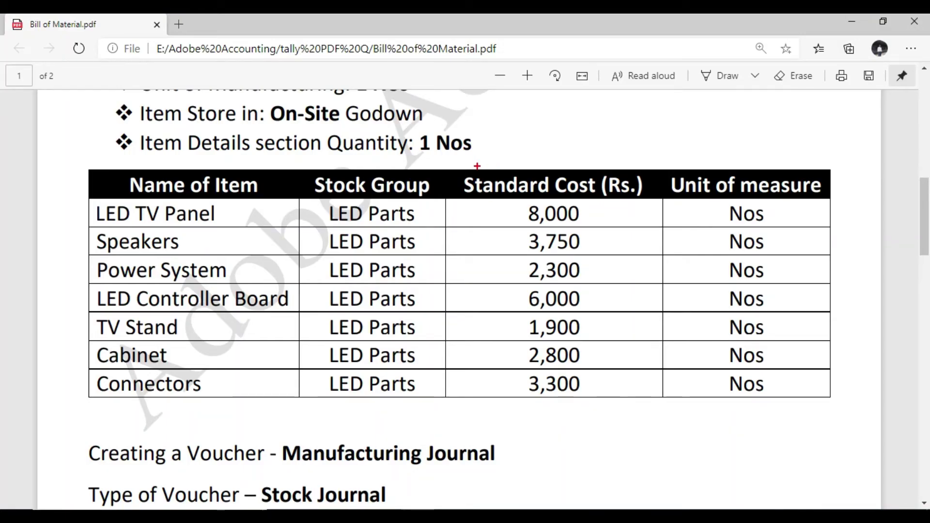
pyautogui.moveTo(456, 167); pyautogui.dragTo(600, 204)
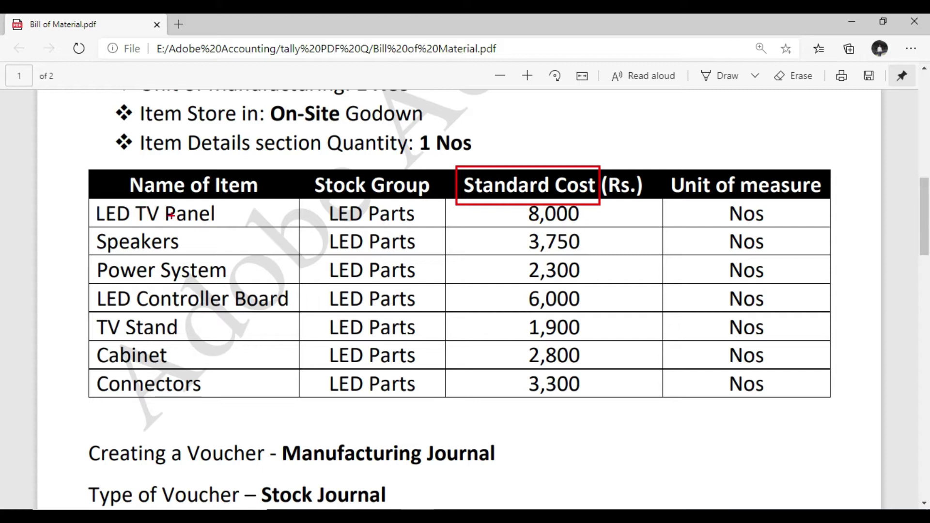
pyautogui.moveTo(518, 201)
pyautogui.mouseDown()
pyautogui.moveTo(531, 213)
pyautogui.moveTo(591, 218)
pyautogui.moveTo(592, 230)
pyautogui.mouseUp()
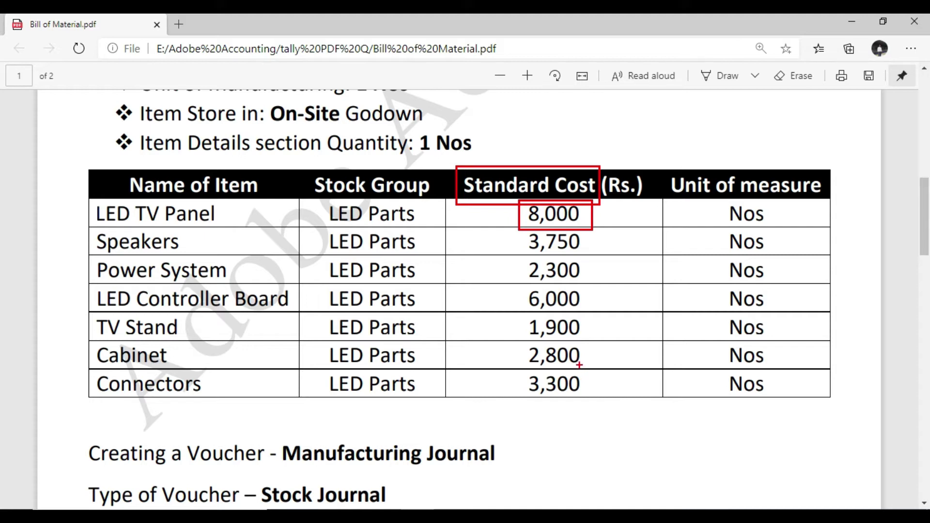
pyautogui.press('Escape')
# Return to Tally.ERP 9 and set the LED TV Panel's standard cost to 8000 per Nos, leaving the selling price blank
pyautogui.hotkey('alt', 'Tab')
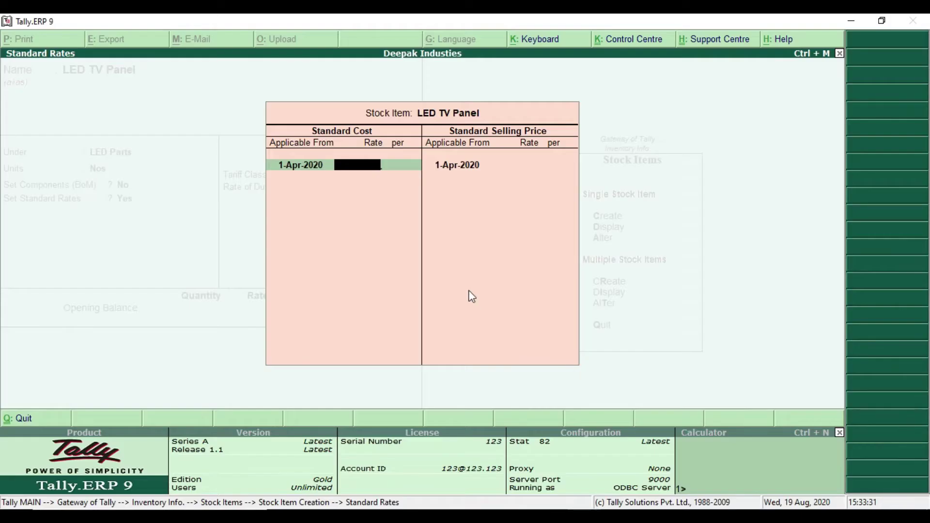
pyautogui.write('8000')
pyautogui.press('Return')
pyautogui.press('Return')
pyautogui.press('Return')
pyautogui.press('Return')
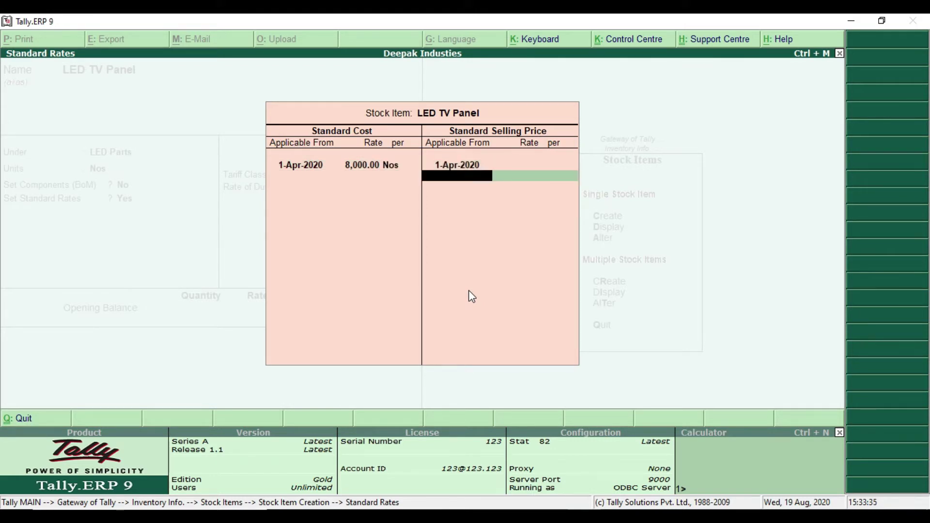
# Save the LED TV Panel item with tariff classification Not Applicable and no opening balance
pyautogui.press('Return')
pyautogui.press('Return')
pyautogui.press('Return')
pyautogui.press('Return')
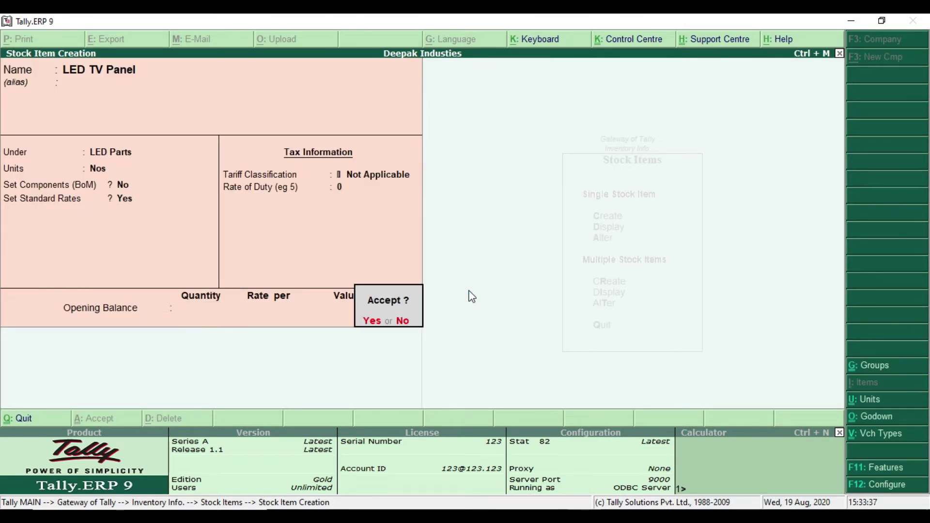
pyautogui.press('Return')
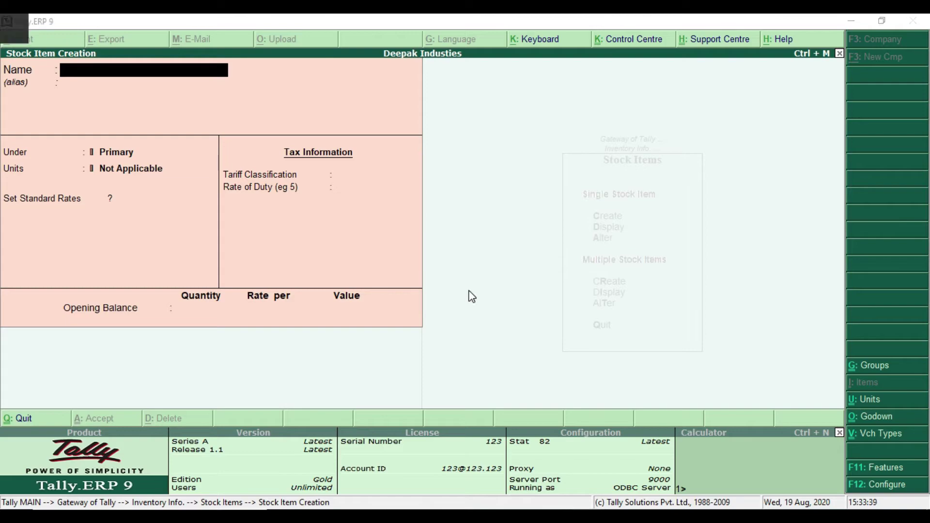
# Check the next component in Bill of Material.pdf and name the new stock item Speaker, without an alias
pyautogui.hotkey('alt', 'Tab')
pyautogui.hotkey('alt', 'Tab')
pyautogui.click(419, 285)
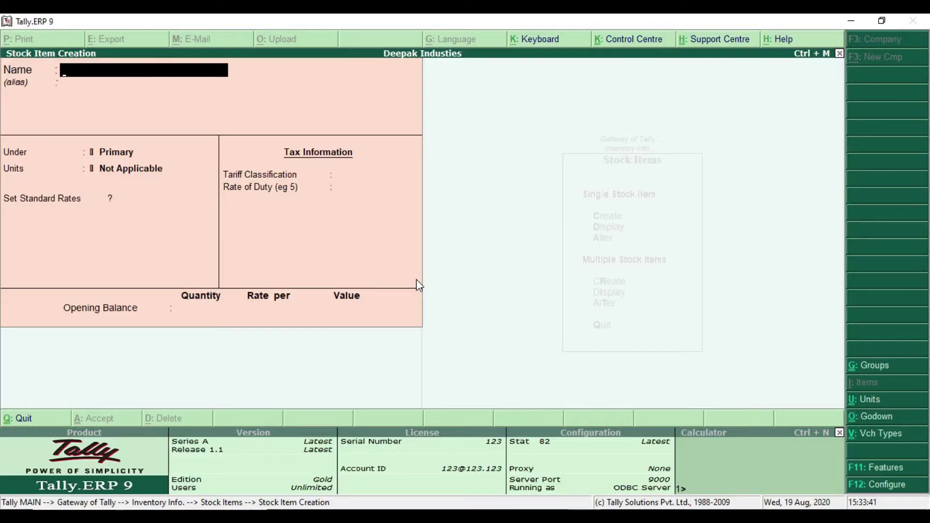
pyautogui.write('Spea')
pyautogui.write('jer')
pyautogui.press('BackSpace')
pyautogui.press('BackSpace')
pyautogui.write('ker')
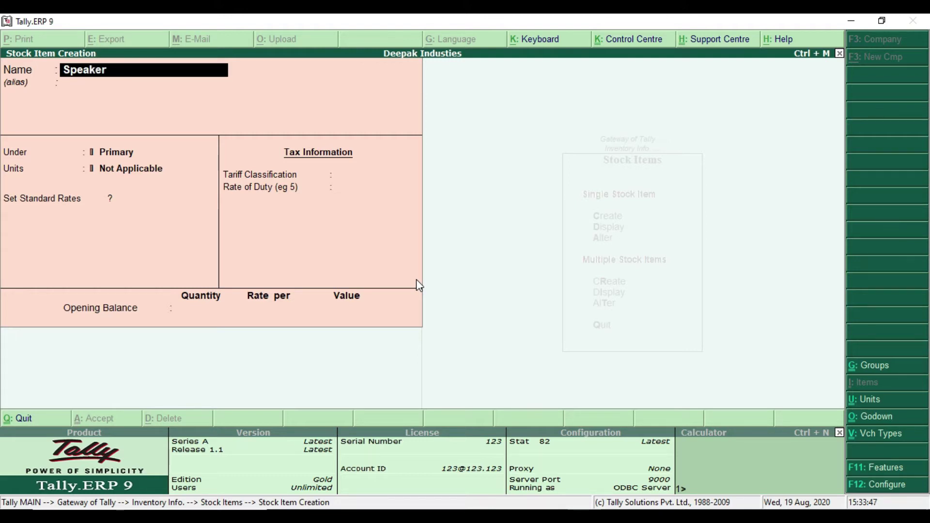
pyautogui.press('Return')
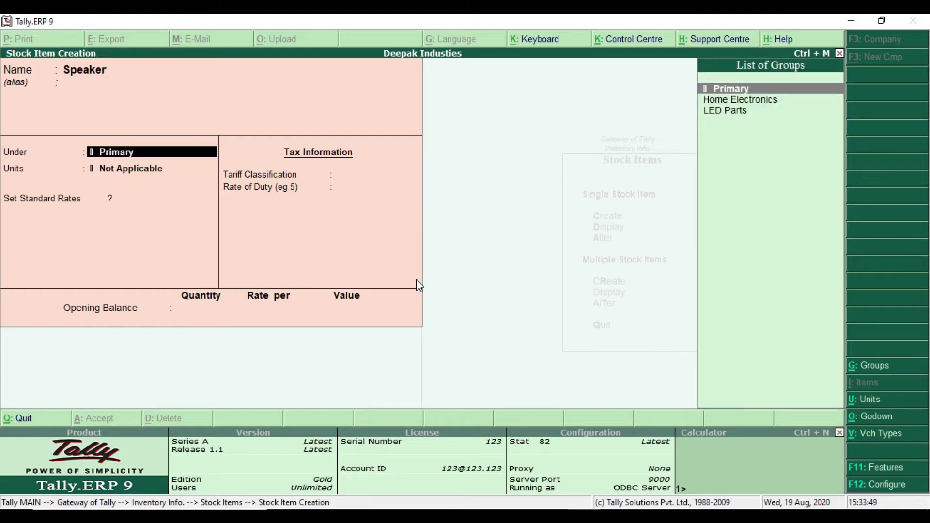
# Place Speaker under LED Parts with unit Nos, keep Set Components (BoM) at No and enable Set Standard Rates
pyautogui.press('Down')
pyautogui.press('Down')
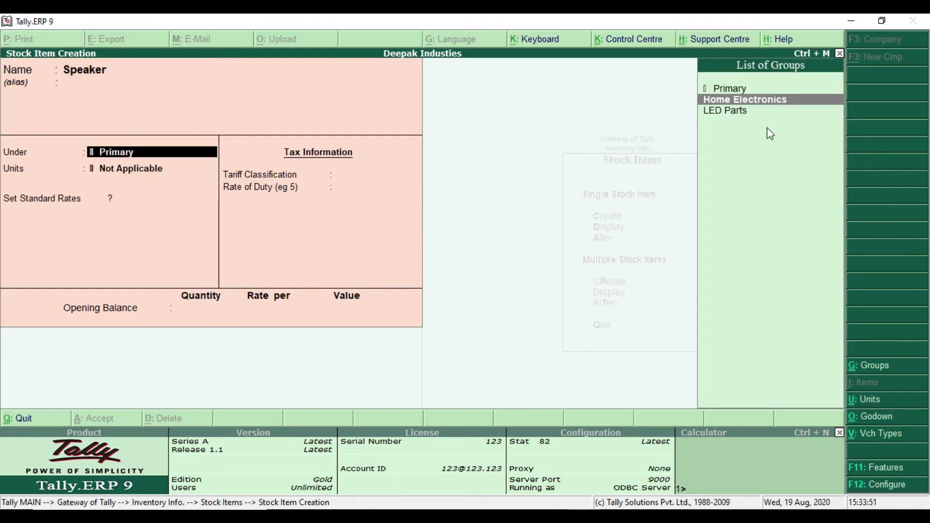
pyautogui.press('Return')
pyautogui.press('Down')
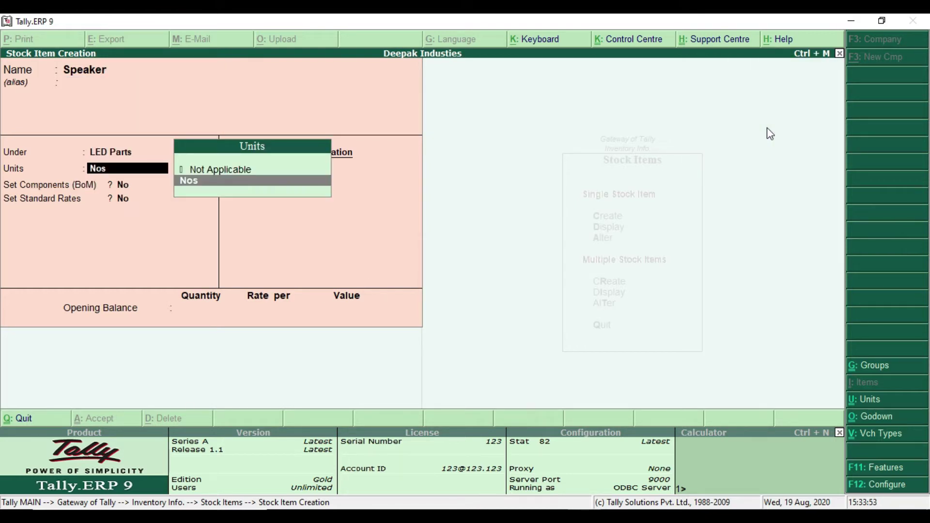
pyautogui.press('Return')
pyautogui.press('Return')
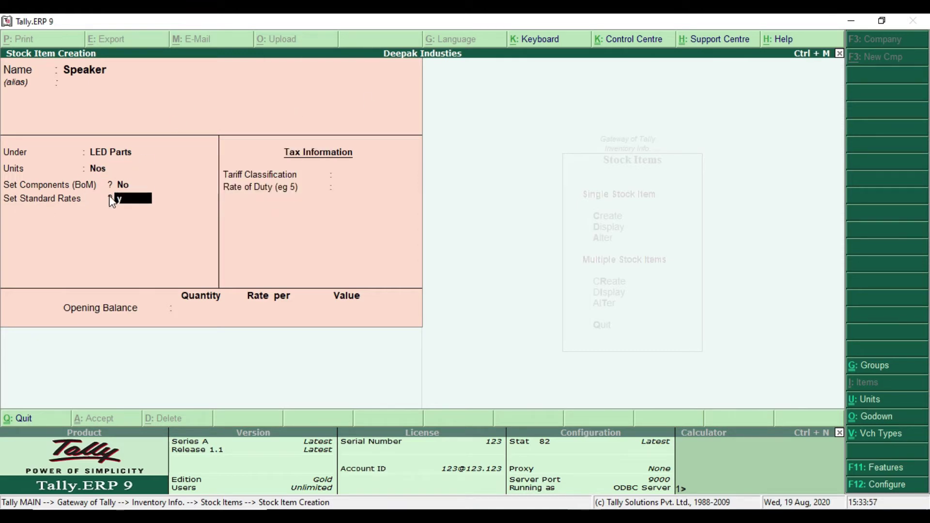
pyautogui.press('Return')
# Check Bill of Material.pdf and set the Speaker's standard cost to 3,750 per Nos from 1-Apr-2020, leaving the selling price blank
pyautogui.hotkey('alt', 'Tab')
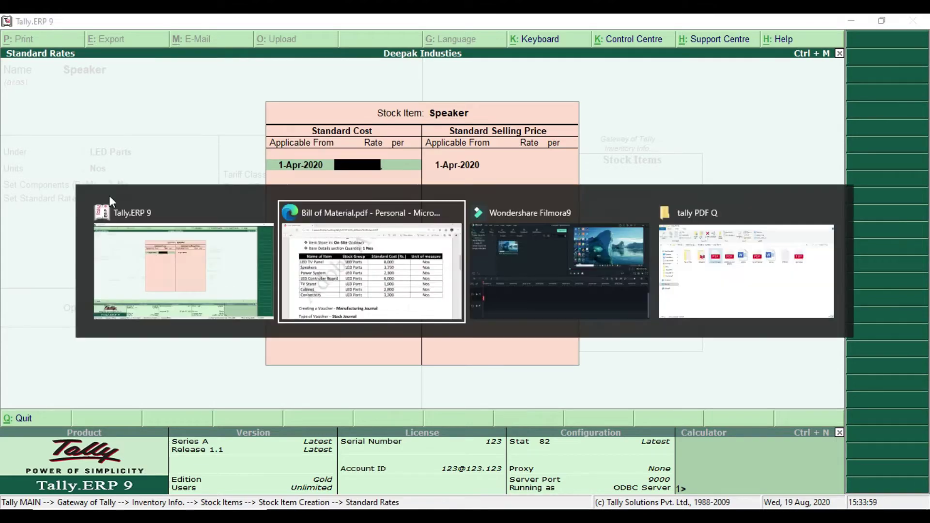
pyautogui.hotkey('alt', 'Tab')
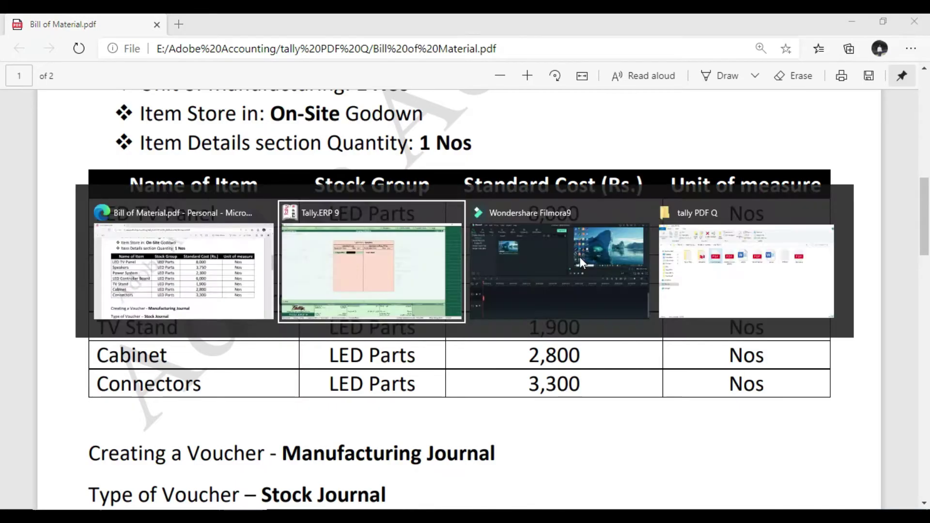
pyautogui.write('3,750')
pyautogui.press('Return')
pyautogui.press('Return')
pyautogui.press('Return')
pyautogui.press('Return')
pyautogui.press('Return')
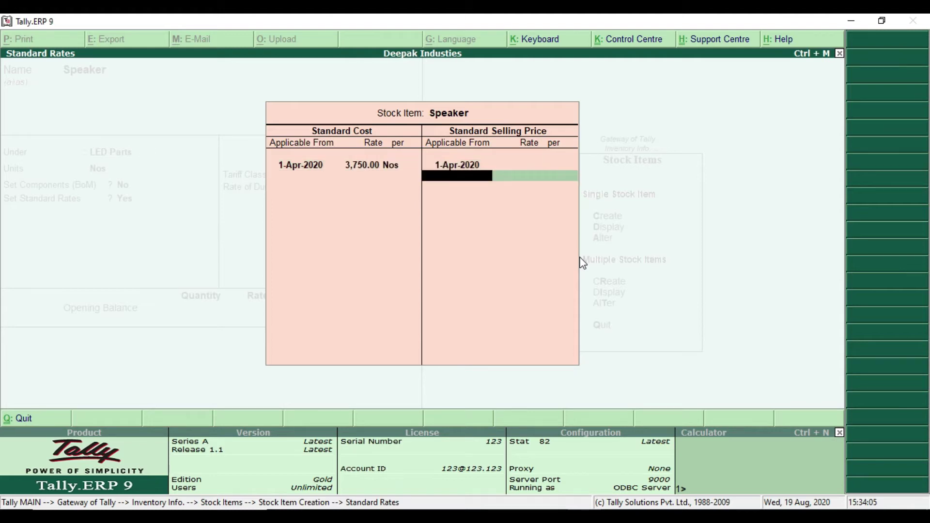
# Save the Speaker item without tax details or an opening balance
pyautogui.press('Return')
pyautogui.press('Return')
pyautogui.press('Return')
pyautogui.press('Return')
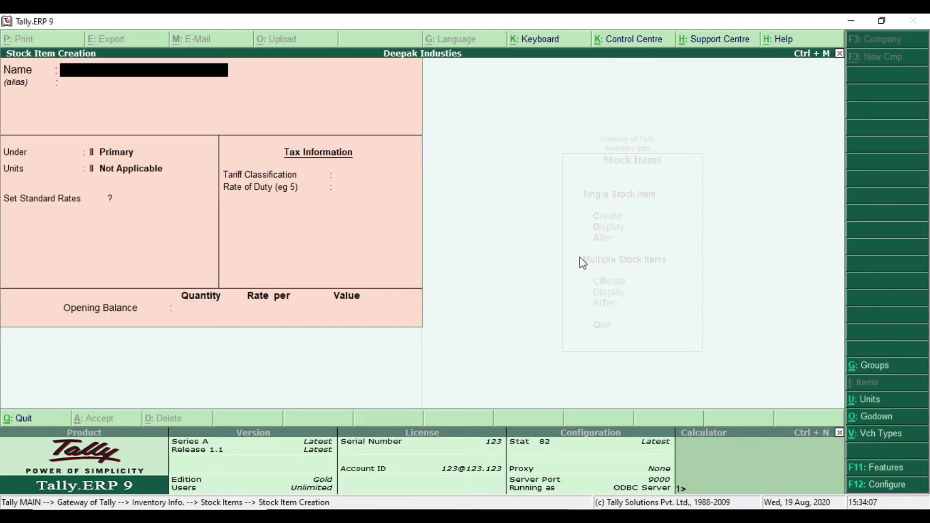
# Check the third component in Bill of Material.pdf and name the new stock item Power System, without an alias
pyautogui.hotkey('alt', 'Tab')
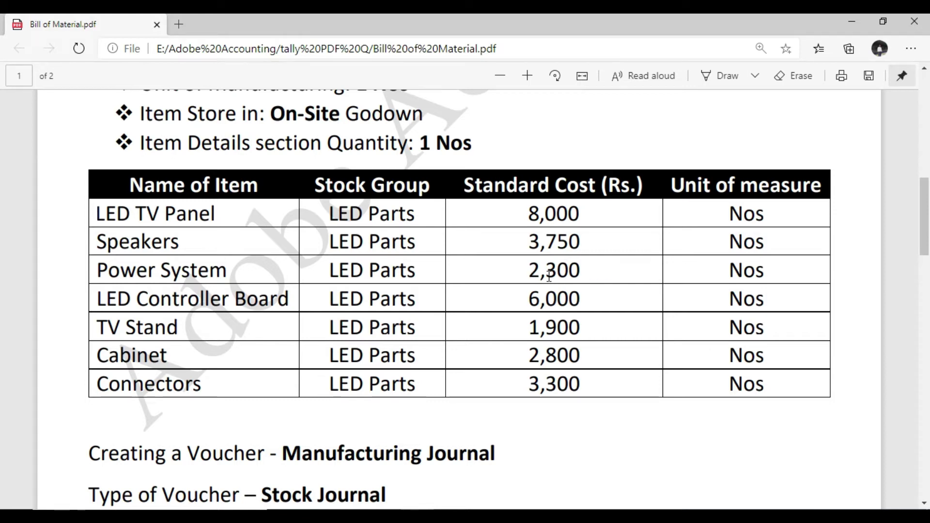
pyautogui.hotkey('alt', 'Tab')
pyautogui.write('Po')
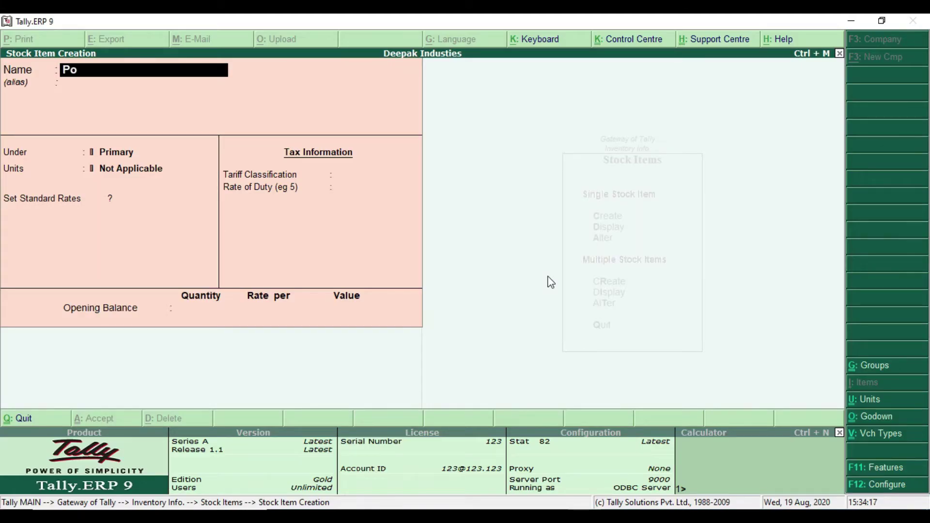
pyautogui.write('wer System')
pyautogui.press('Return')
pyautogui.press('Return')
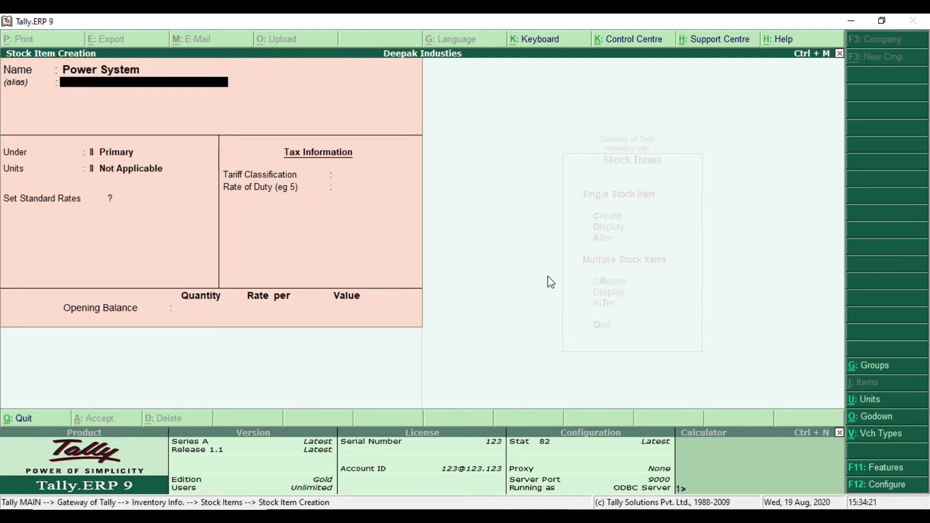
# Place Power System under LED Parts with unit Nos, keep Set Components (BoM) at No and enable Set Standard Rates
pyautogui.press('Down')
pyautogui.press('Down')
pyautogui.press('Return')
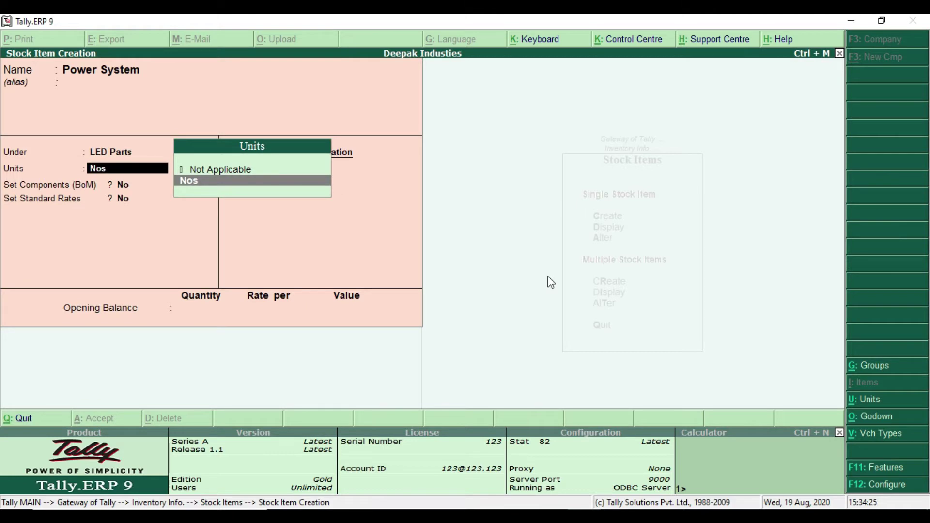
pyautogui.press('Return')
pyautogui.press('Return')
pyautogui.write('y')
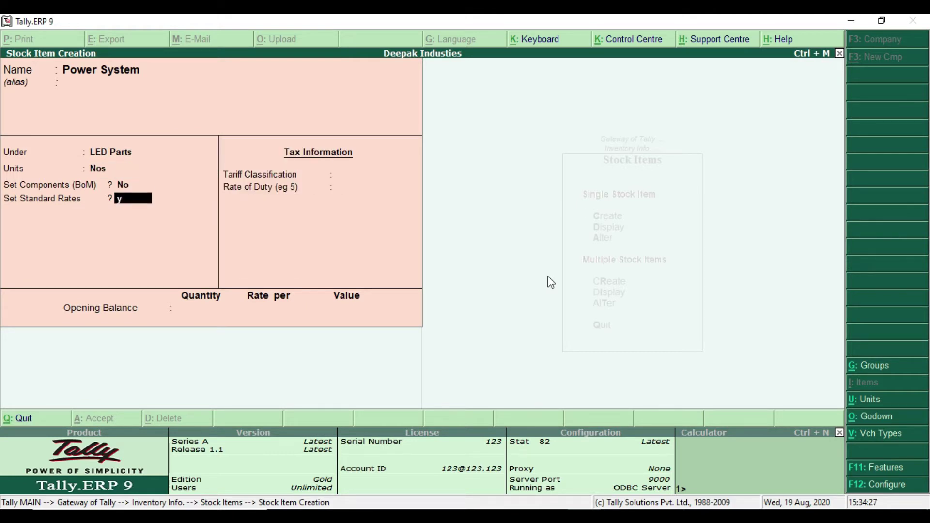
pyautogui.press('Return')
# Check Bill of Material.pdf and set the Power System's standard cost to 2300 per Nos from 1-Apr-2020
pyautogui.press('Return')
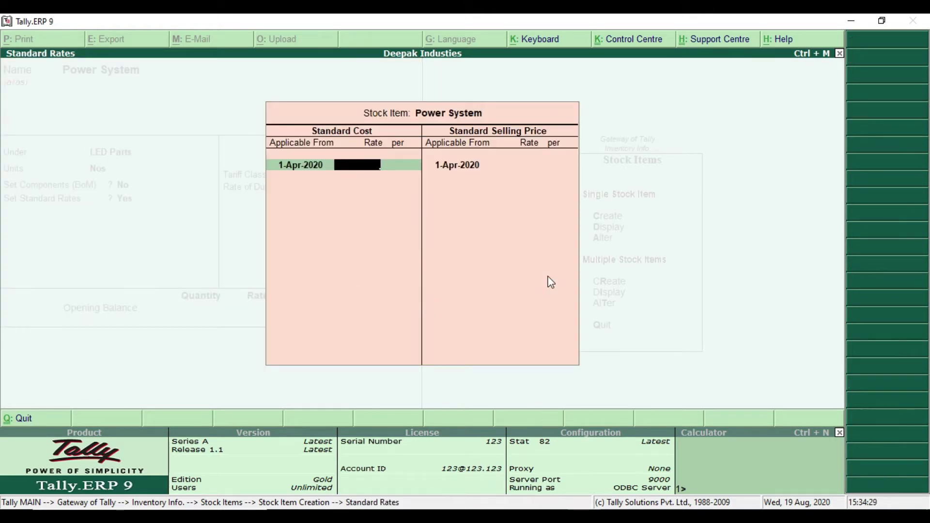
pyautogui.hotkey('alt', 'Tab')
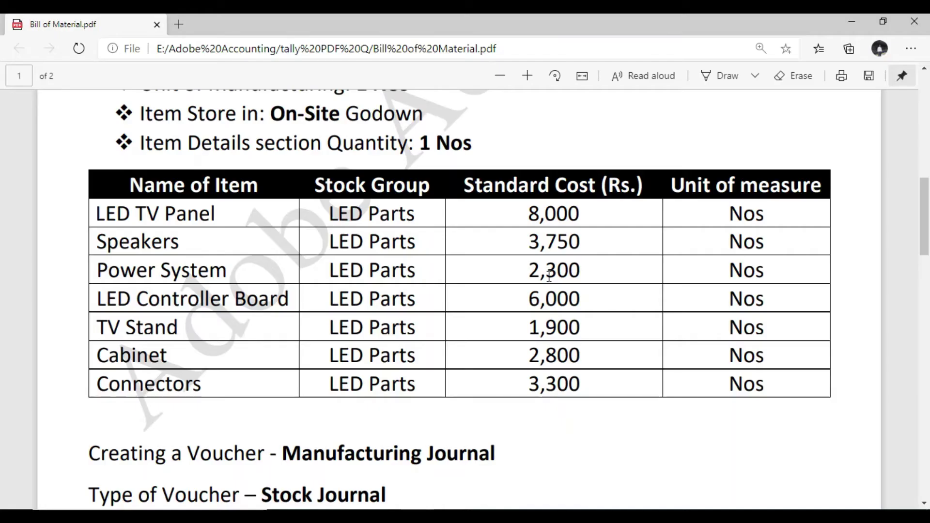
pyautogui.doubleClick(524, 273)
pyautogui.hotkey('alt', 'Tab')
pyautogui.write('2300')
pyautogui.press('Return')
pyautogui.press('Return')
pyautogui.press('Return')
pyautogui.press('Return')
pyautogui.press('Return')
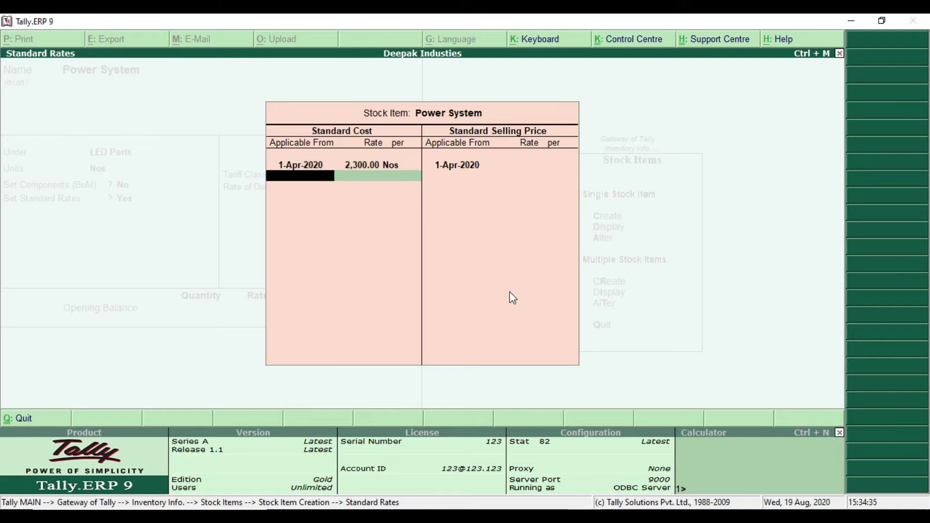
# Save the Power System item without a standard selling price, tax details or an opening balance
pyautogui.press('Return')
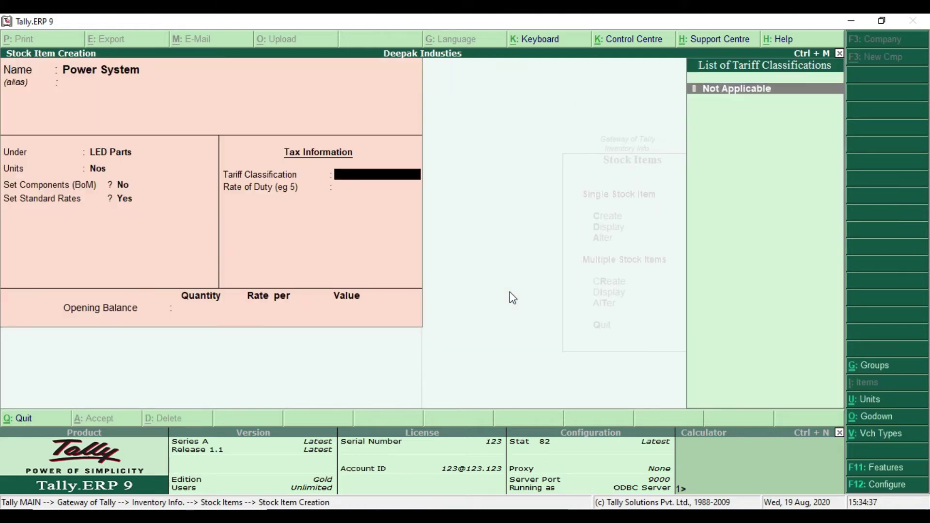
pyautogui.press('Return')
pyautogui.press('Return')
pyautogui.press('Return')
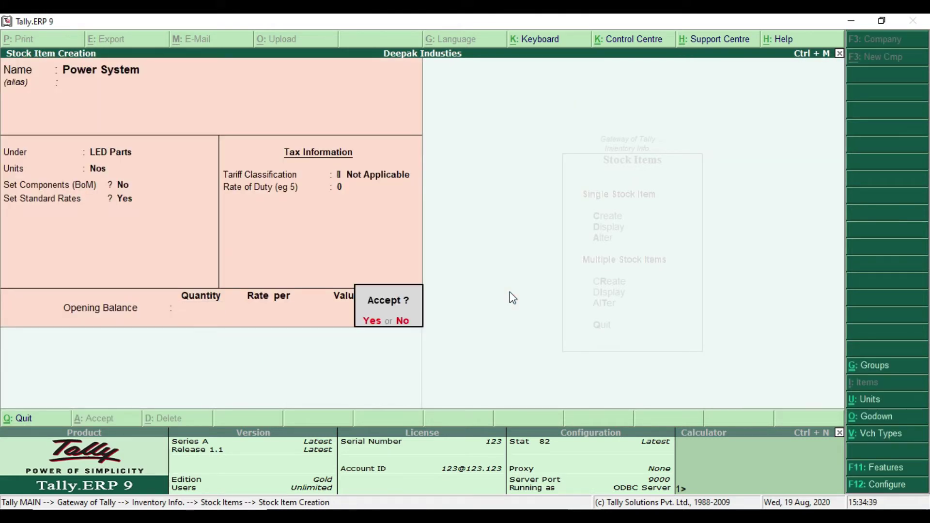
pyautogui.press('Return')
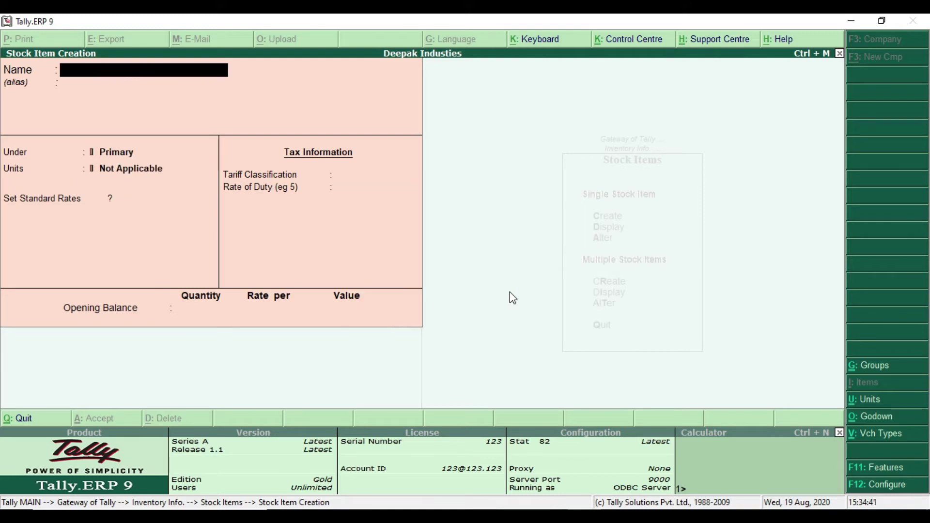
# Check the fourth component and its cost in Bill of Material.pdf and name the new stock item LED Controller Board
pyautogui.hotkey('alt', 'Tab')
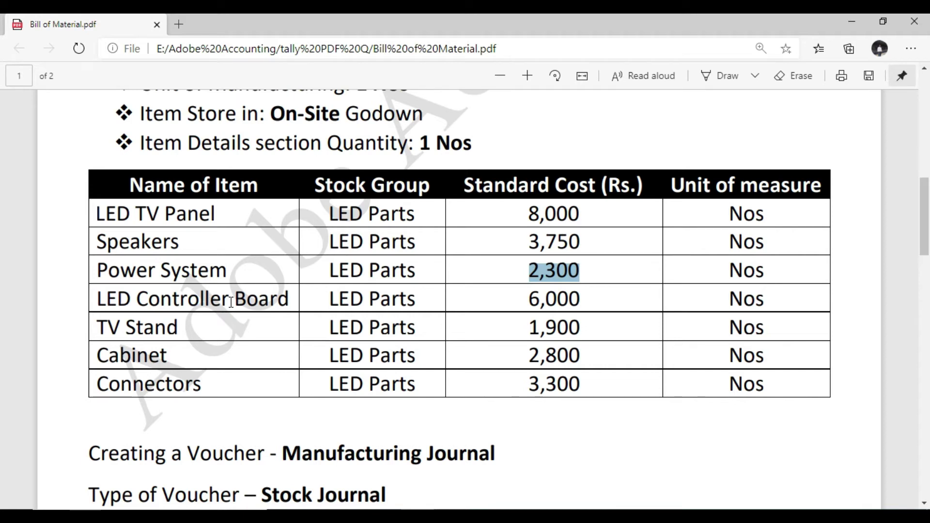
pyautogui.moveTo(529, 300); pyautogui.dragTo(584, 301)
pyautogui.hotkey('alt', 'Tab')
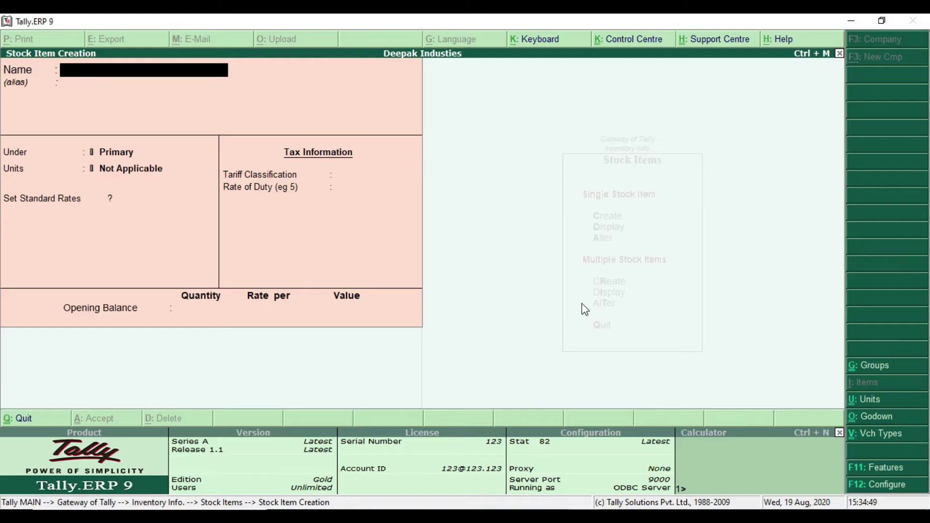
pyautogui.write('LED Control')
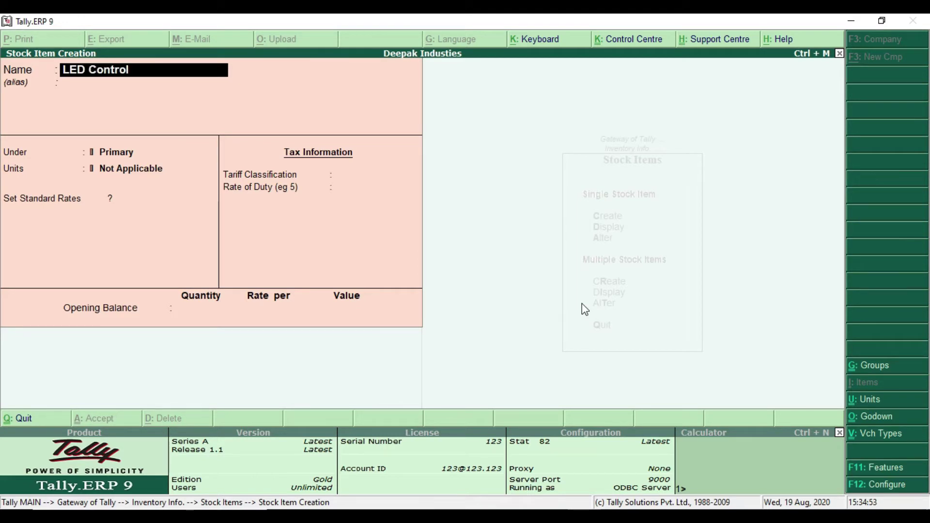
pyautogui.write('ler Board')
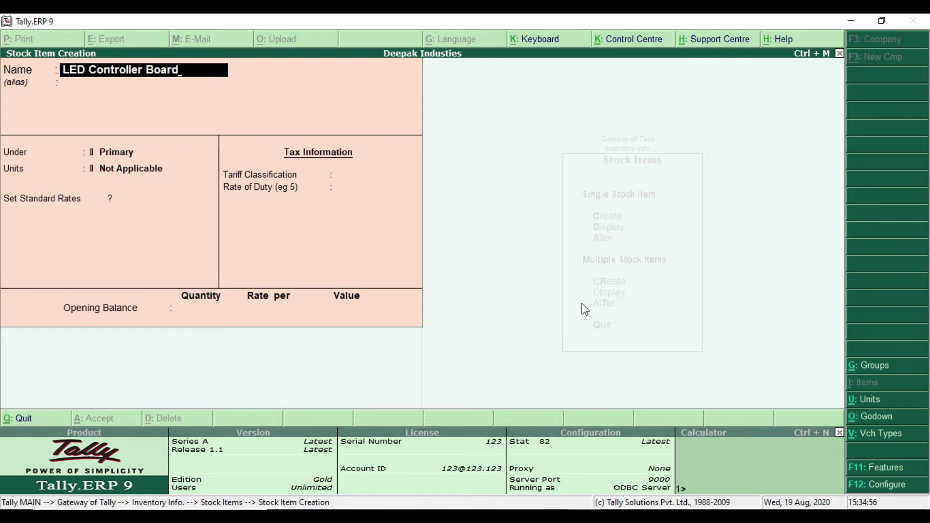
pyautogui.press('Return')
# Place LED Controller Board under LED Parts with unit Nos, keep Set Components (BoM) at No and enable Set Standard Rates
pyautogui.press('Down')
pyautogui.press('Down')
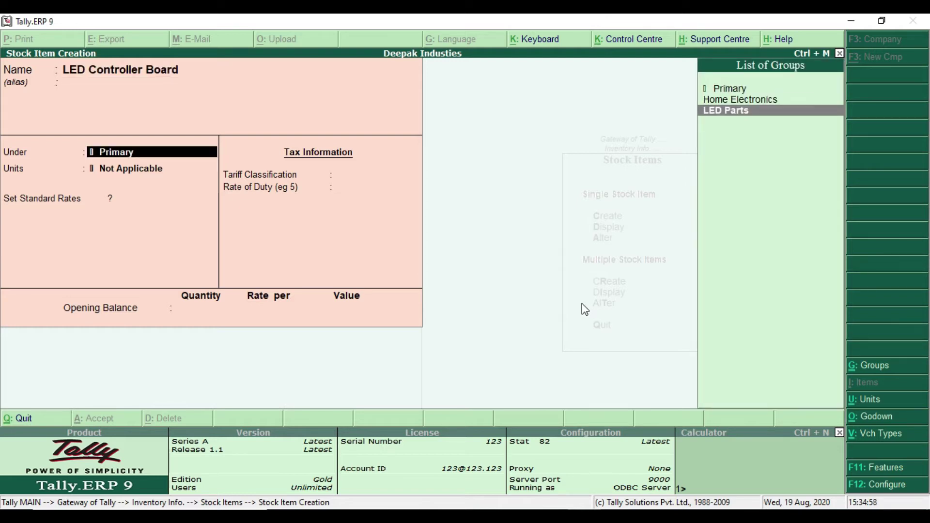
pyautogui.click(775, 117)
pyautogui.press('Return')
pyautogui.press('Return')
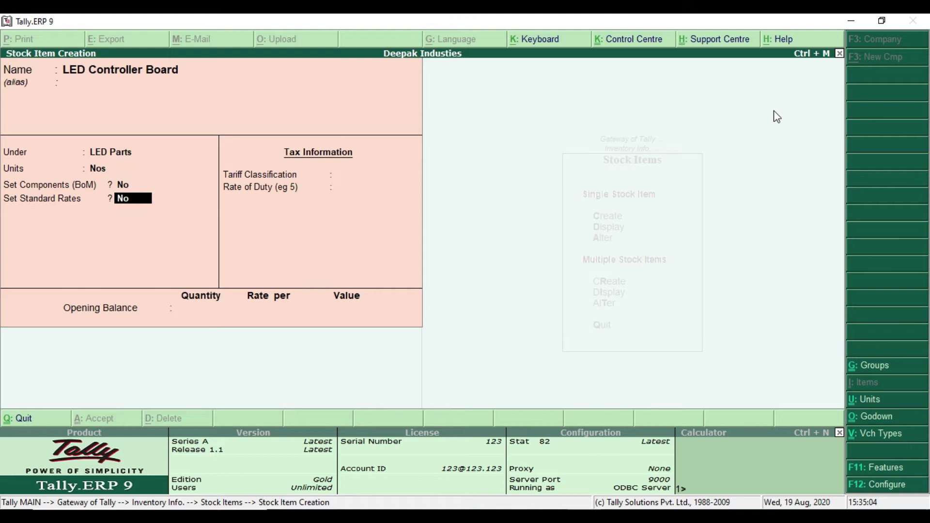
pyautogui.write('y')
pyautogui.press('Return')
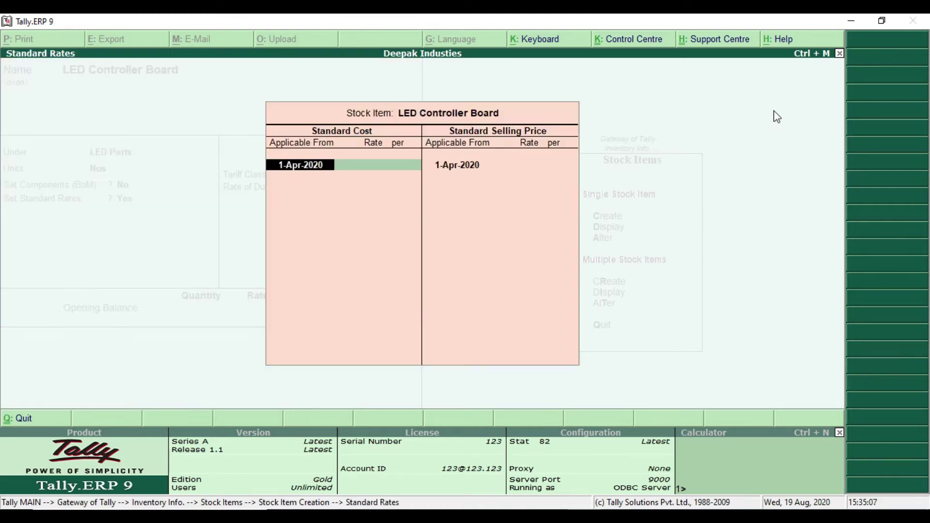
# Set the LED Controller Board's standard cost to 6000 per Nos from 1-Apr-2020
pyautogui.press('Return')
pyautogui.write('6000')
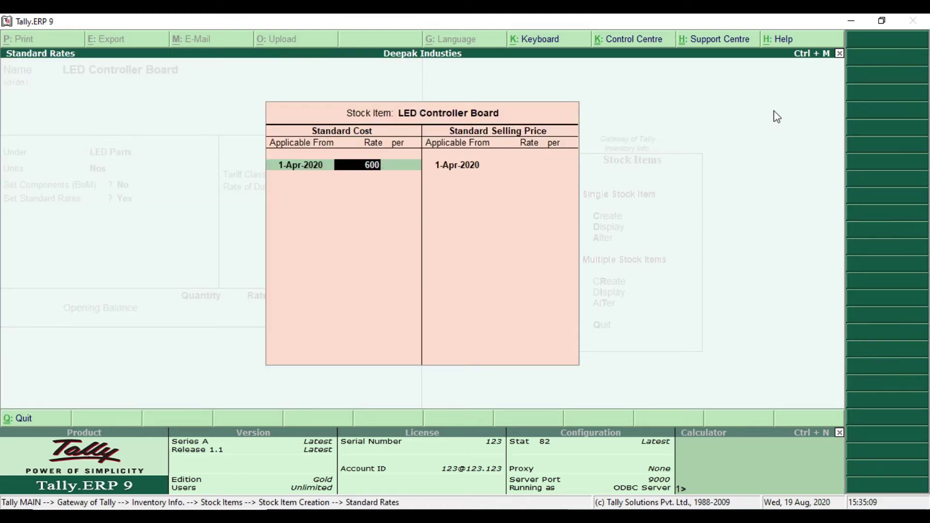
pyautogui.press('Return')
pyautogui.press('Return')
pyautogui.press('Return')
# Save the LED Controller Board item without a standard selling price, tax details or an opening balance
pyautogui.press('Return')
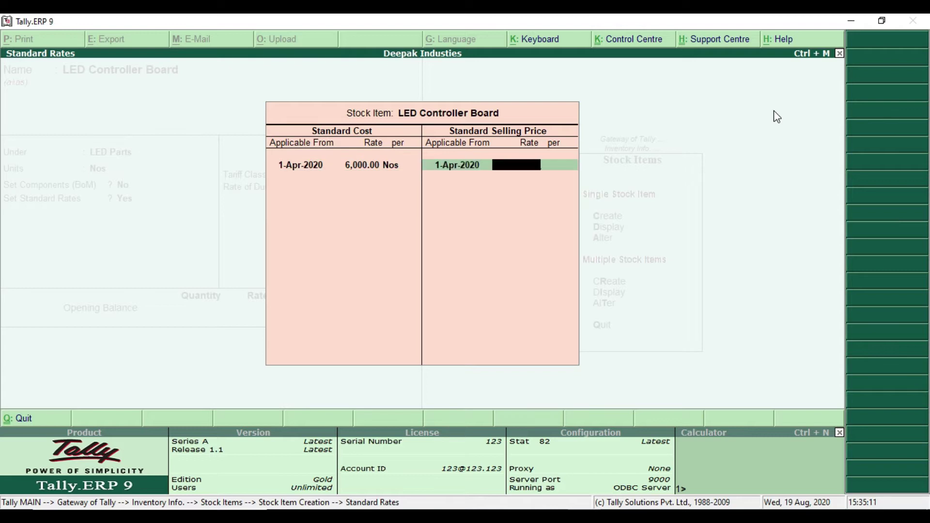
pyautogui.press('Return')
pyautogui.press('Return')
pyautogui.press('Return')
pyautogui.press('Return')
pyautogui.press('Return')
pyautogui.press('Return')
pyautogui.press('Return')
# Check the fifth component and its cost in Bill of Material.pdf and name the new stock item TV Stand
pyautogui.hotkey('alt', 'Tab')
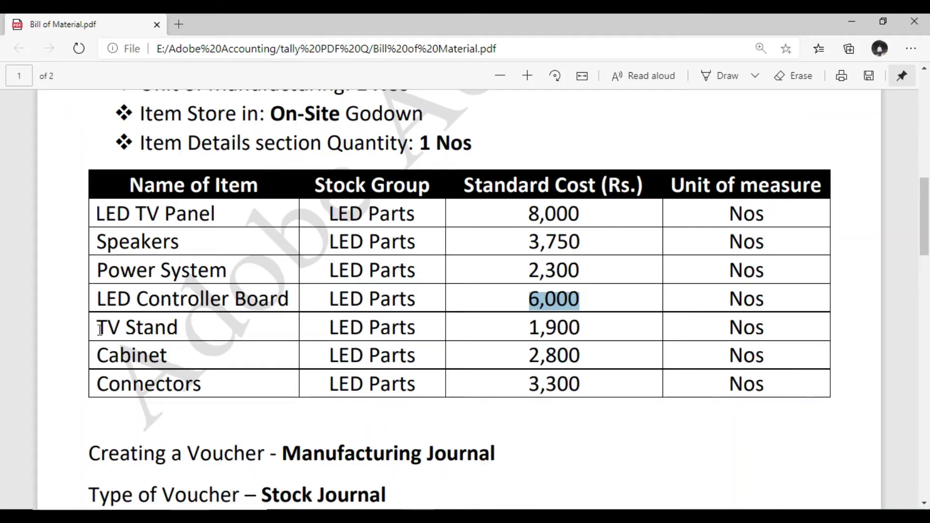
pyautogui.moveTo(97, 329); pyautogui.dragTo(143, 328)
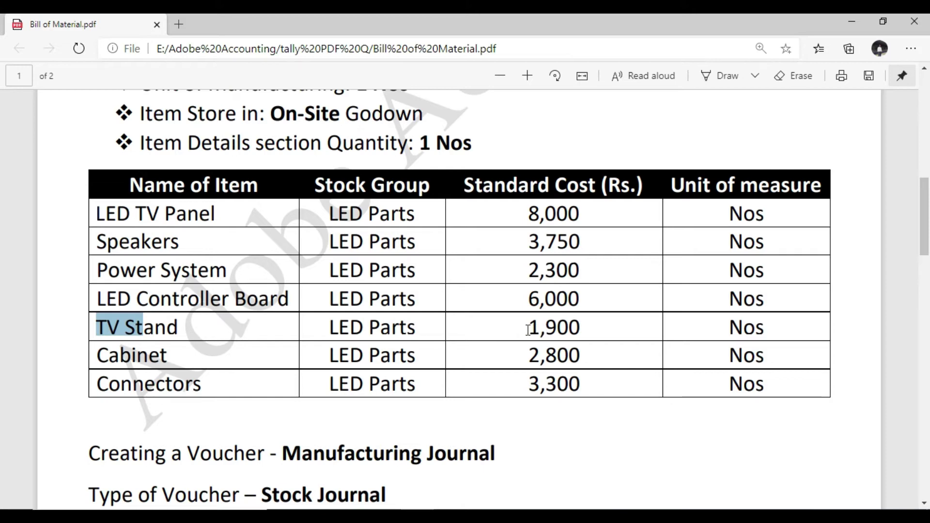
pyautogui.moveTo(528, 330); pyautogui.dragTo(607, 330)
pyautogui.hotkey('alt', 'Tab')
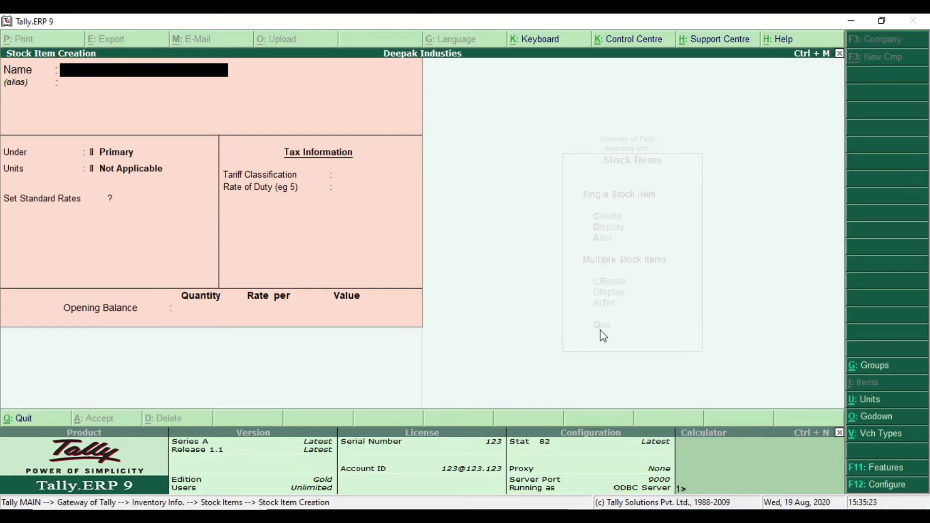
pyautogui.write('TV Stand')
pyautogui.press('Return')
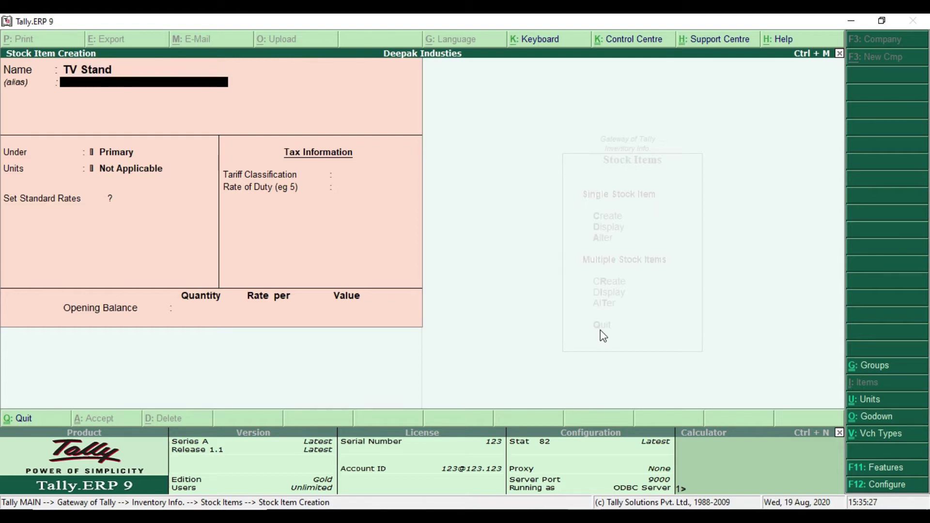
# Place TV Stand under LED Parts with unit Nos, keep Set Components (BoM) at No and enable Set Standard Rates
pyautogui.press('Down')
pyautogui.press('Down')
pyautogui.press('Return')
pyautogui.press('Down')
pyautogui.press('Return')
pyautogui.press('Return')
pyautogui.write('y')
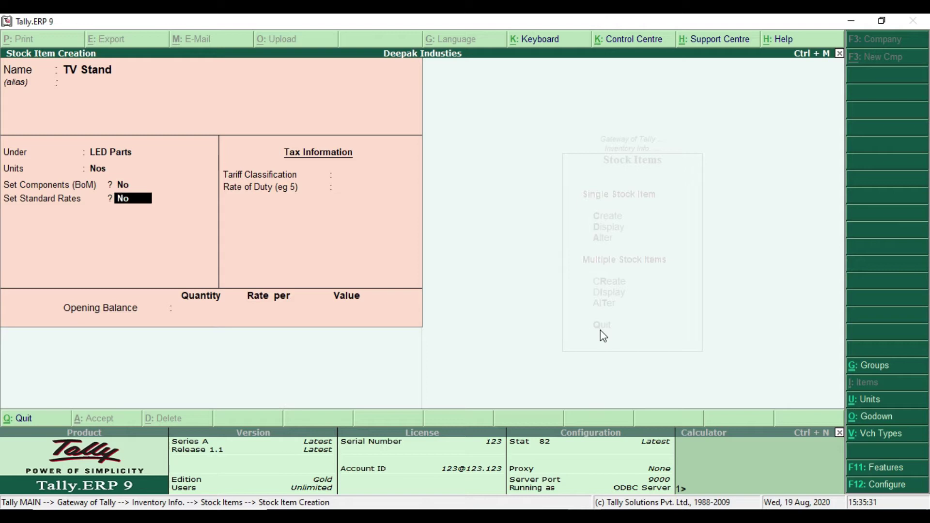
pyautogui.press('Return')
# Set the TV Stand's standard cost to 1900 per Nos from 1-Apr-2020
pyautogui.press('Return')
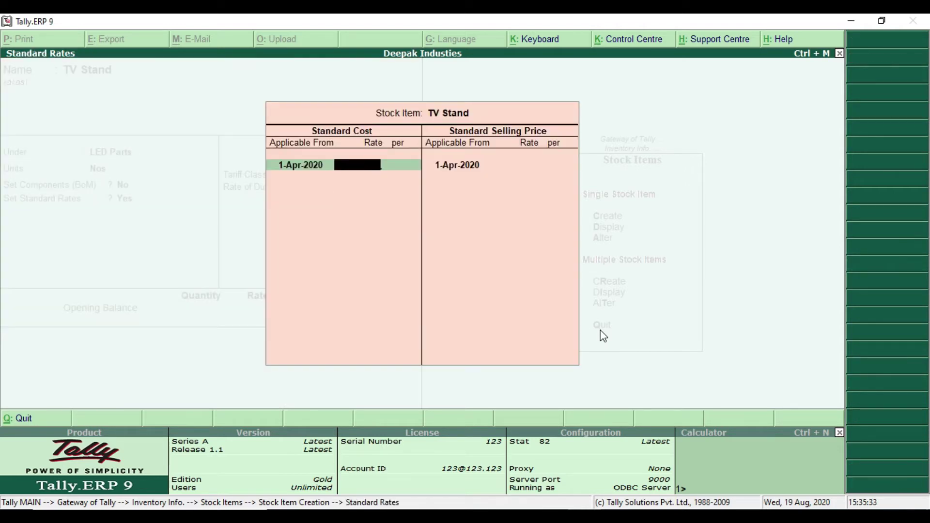
pyautogui.write('1900')
pyautogui.press('Return')
pyautogui.press('Return')
pyautogui.press('Return')
# Save the TV Stand item without a standard selling price, tax details or an opening balance
pyautogui.press('Return')
pyautogui.press('Return')
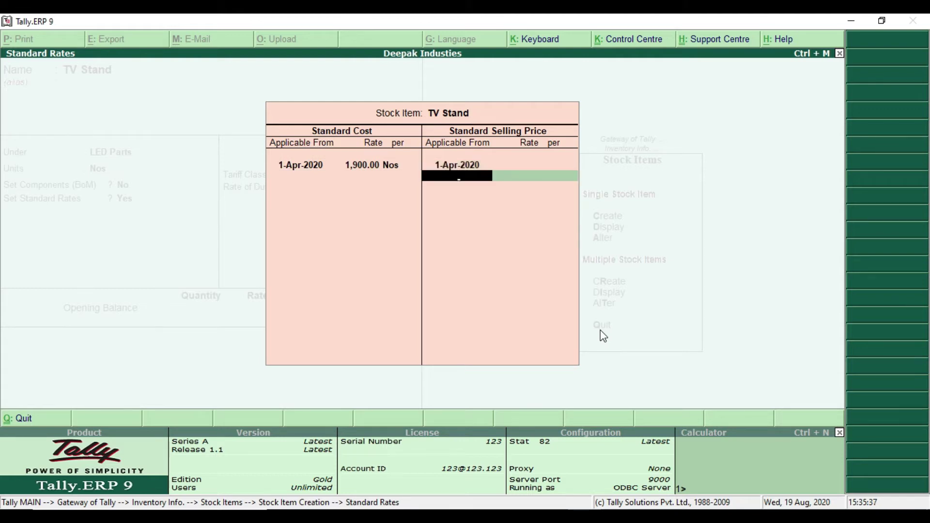
pyautogui.press('Return')
pyautogui.press('Return')
pyautogui.press('Return')
pyautogui.press('Return')
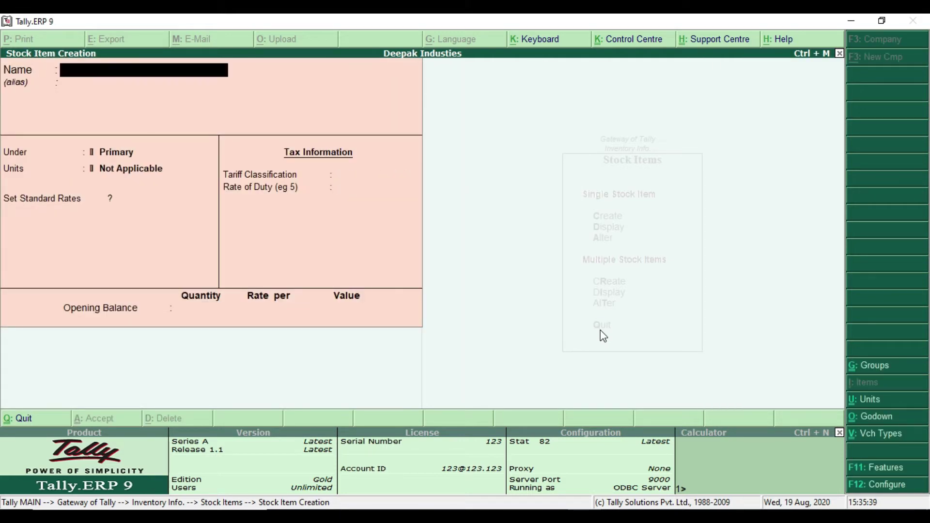
# Check the sixth component and its cost in Bill of Material.pdf and name the new stock item Cabinet
pyautogui.hotkey('alt', 'Tab')
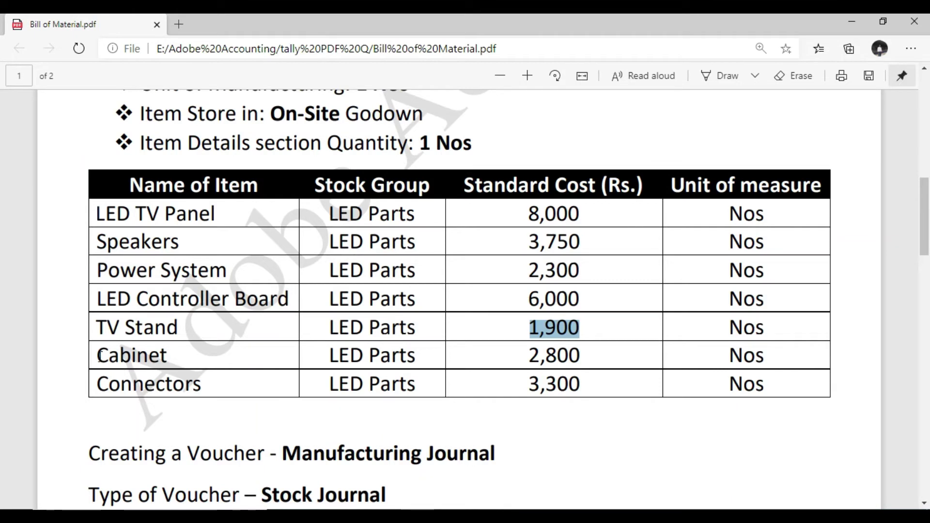
pyautogui.click(531, 361)
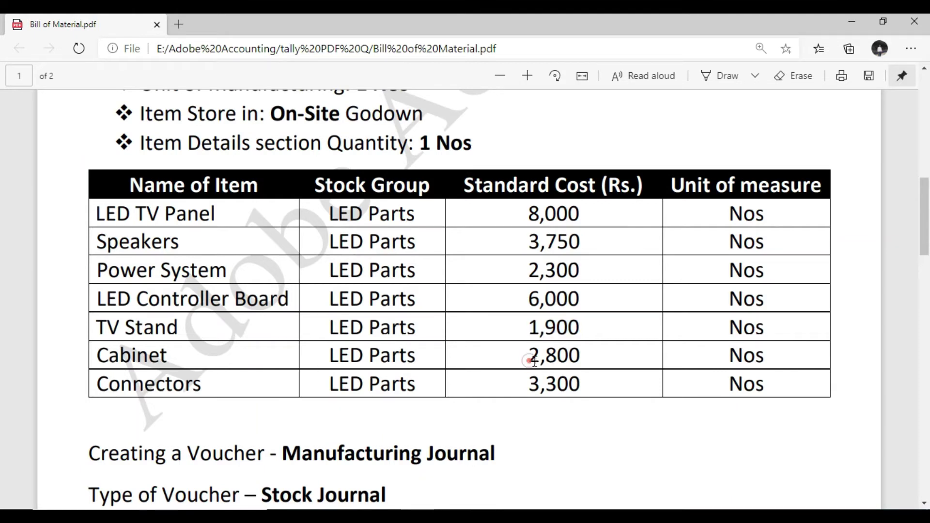
pyautogui.moveTo(532, 361); pyautogui.dragTo(586, 360)
pyautogui.hotkey('alt', 'Tab')
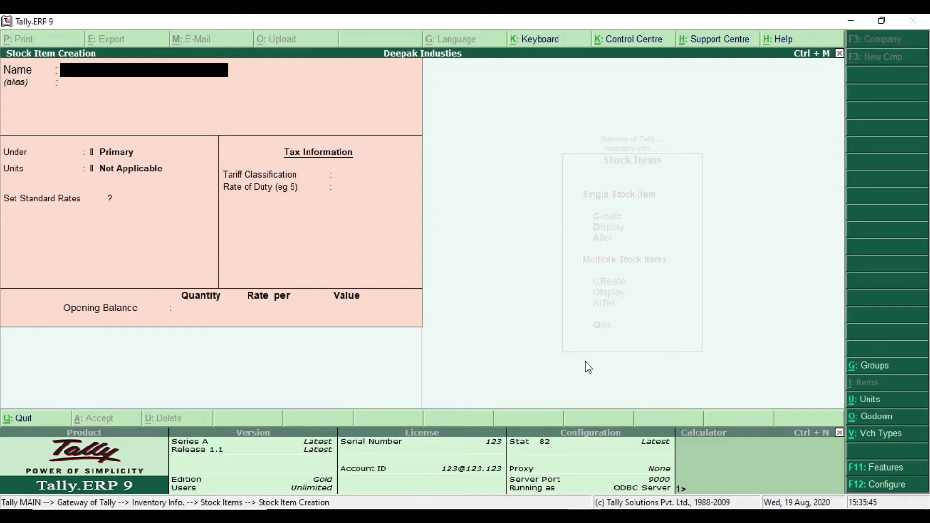
pyautogui.write('Cabinet')
pyautogui.press('Return')
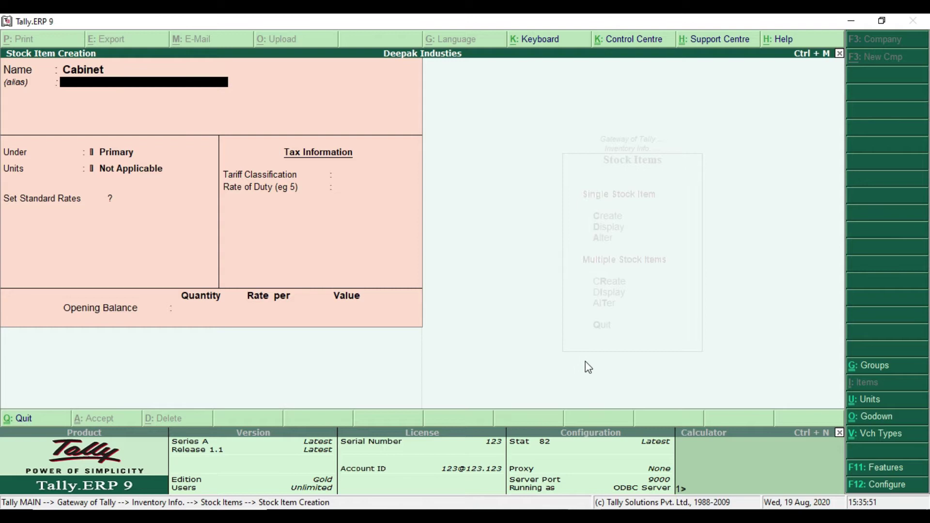
# Place Cabinet under LED Parts with unit Nos, keep Set Components (BoM) at No and enable Set Standard Rates
pyautogui.press('Down')
pyautogui.press('Down')
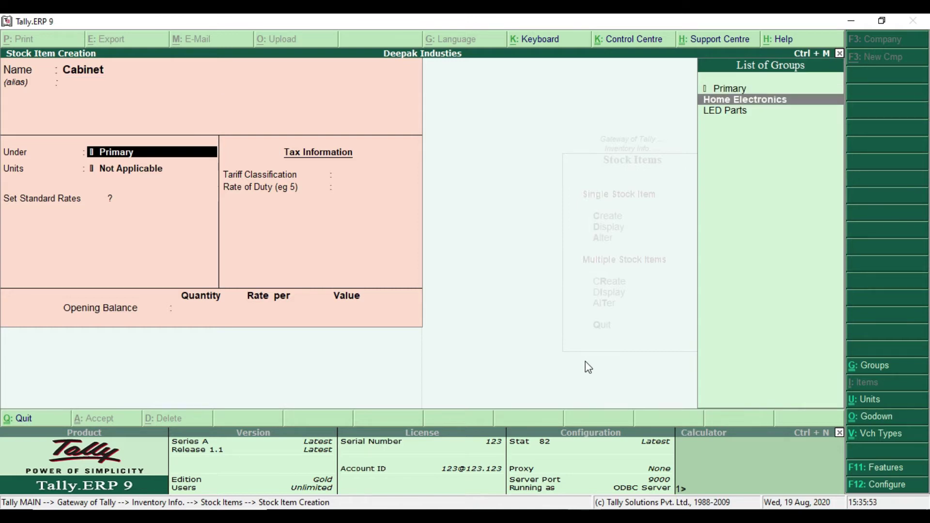
pyautogui.press('Return')
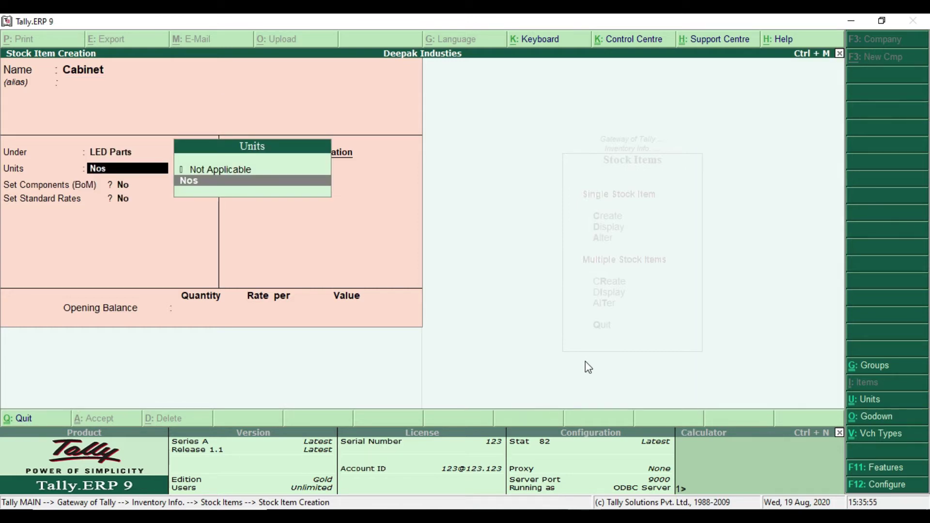
pyautogui.press('Return')
pyautogui.press('Return')
pyautogui.write('y')
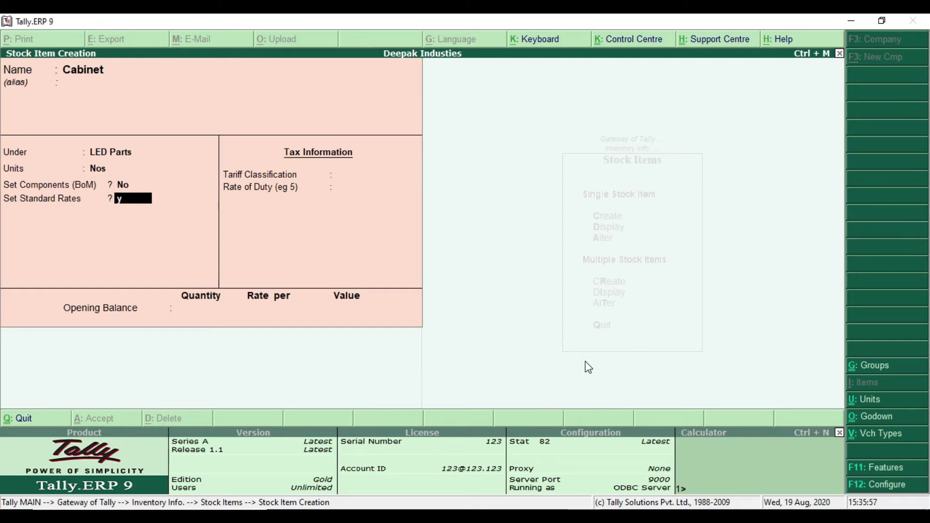
pyautogui.press('Return')
# Set the Cabinet's standard cost to 2800 per Nos from 1-Apr-2020
pyautogui.press('Return')
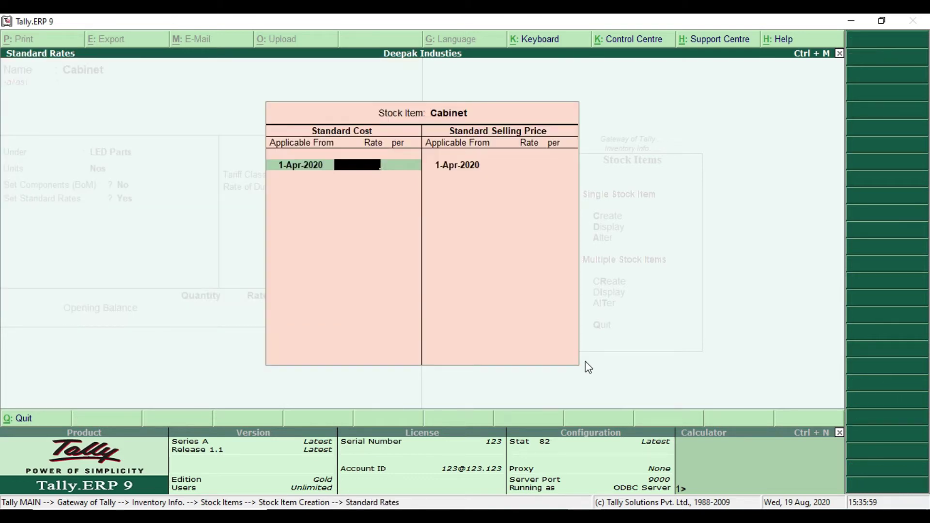
pyautogui.write('2800')
pyautogui.press('Return')
pyautogui.press('Return')
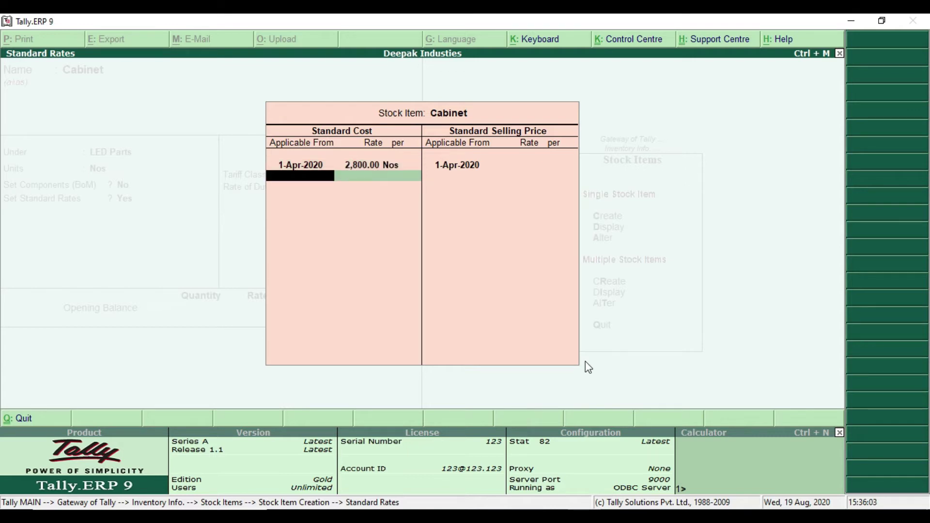
pyautogui.press('Return')
# Save the Cabinet item without a standard selling price, tax details or an opening balance
pyautogui.press('Return')
pyautogui.press('Return')
pyautogui.press('Return')
pyautogui.press('Return')
pyautogui.press('Return')
pyautogui.press('Return')
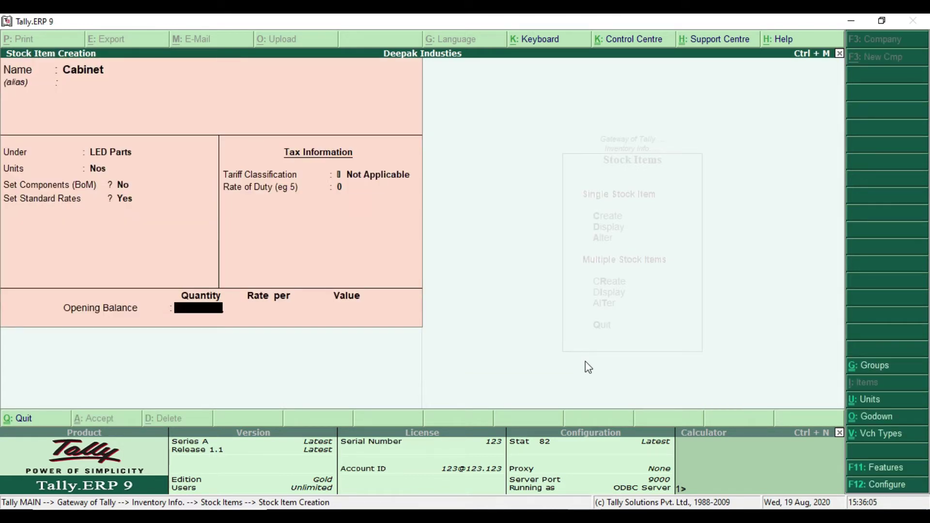
pyautogui.press('Return')
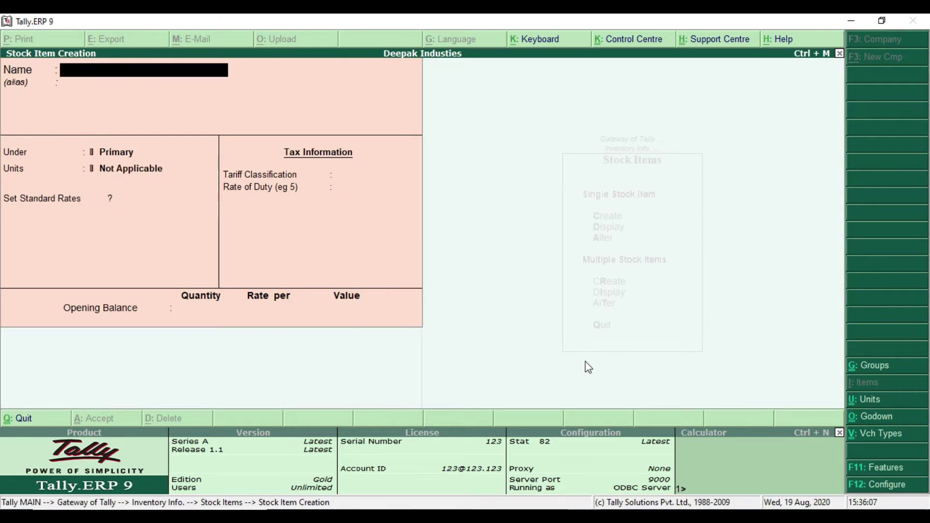
# Check the last component and its cost in Bill of Material.pdf and name the new stock item Connectors
pyautogui.hotkey('alt', 'Tab')
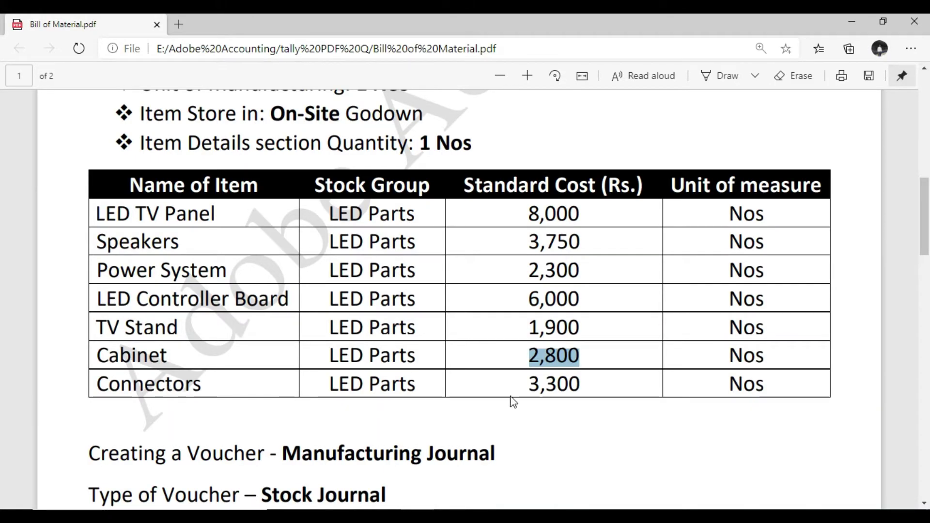
pyautogui.moveTo(529, 388); pyautogui.dragTo(583, 389)
pyautogui.hotkey('alt', 'Tab')
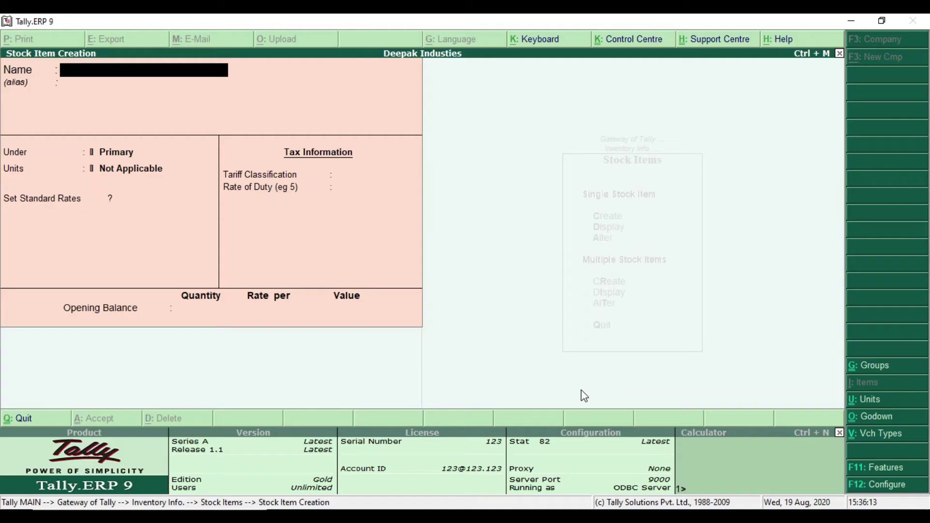
pyautogui.write('Connectors')
pyautogui.press('Return')
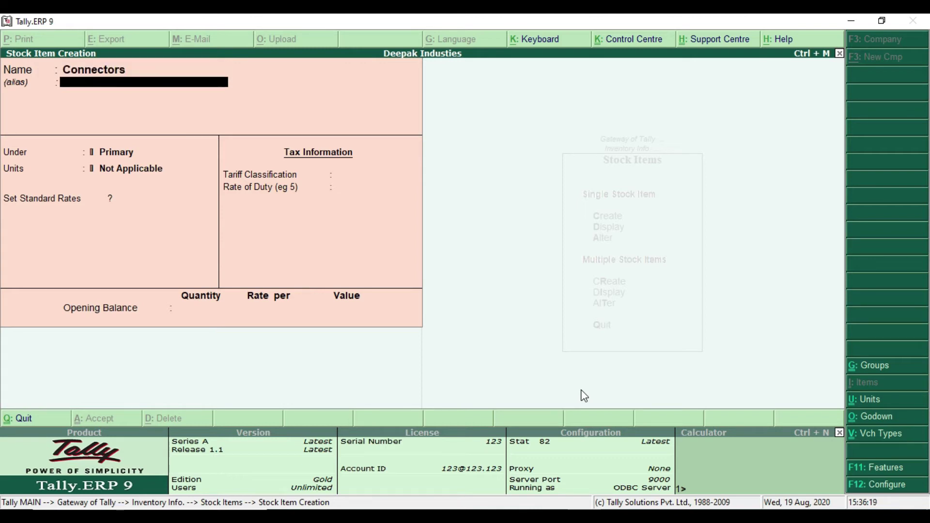
# Place Connectors under LED Parts with unit Nos, keep Set Components (BoM) at No and enable Set Standard Rates
pyautogui.press('Down')
pyautogui.press('Down')
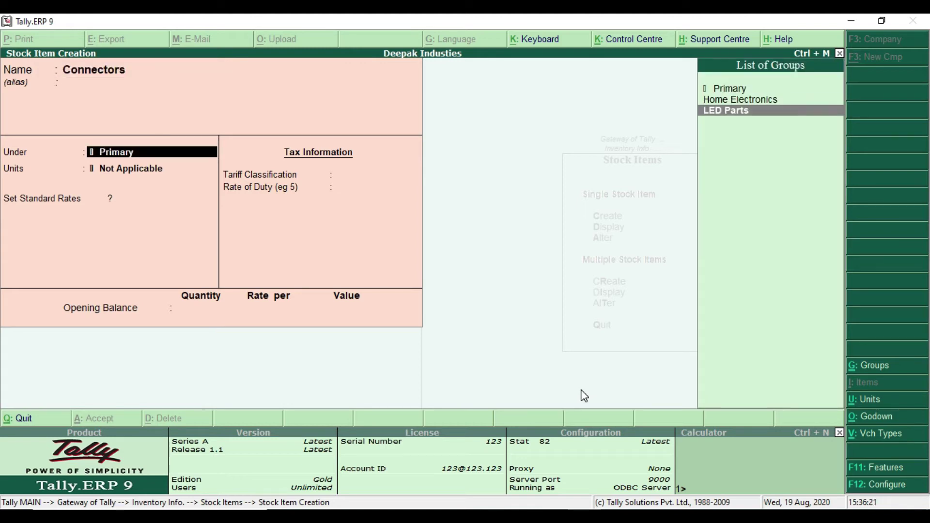
pyautogui.press('Return')
pyautogui.press('Down')
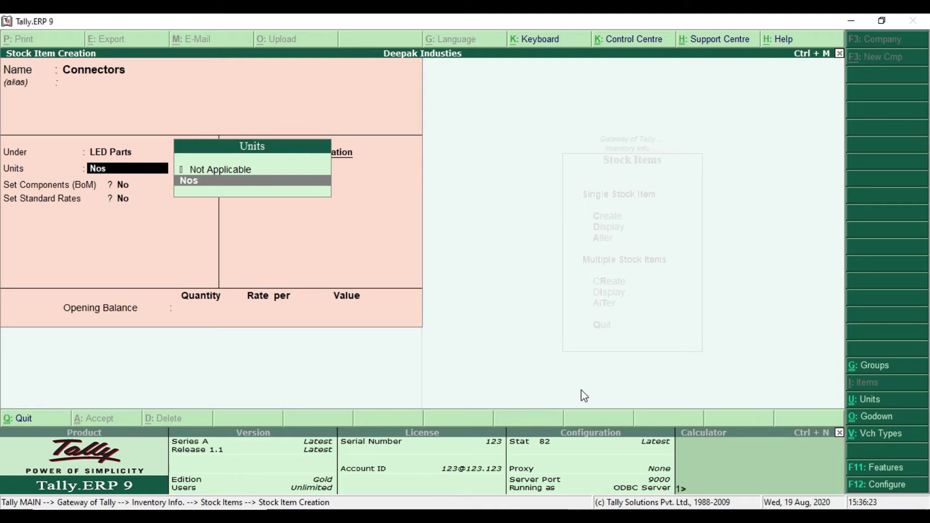
pyautogui.press('Return')
pyautogui.press('Return')
pyautogui.write('y')
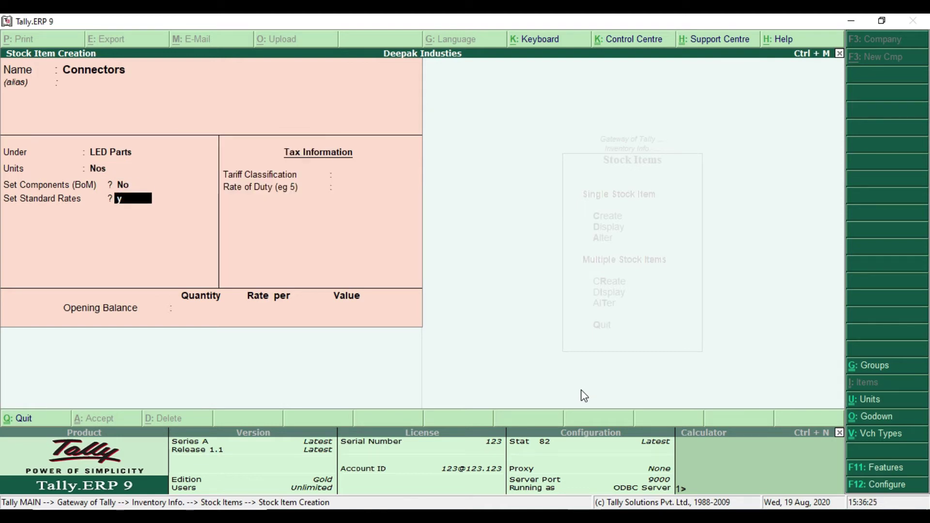
pyautogui.press('Return')
# Set the Connectors' standard cost to 3300 per Nos from 1-Apr-2020
pyautogui.press('Return')
pyautogui.write('330')
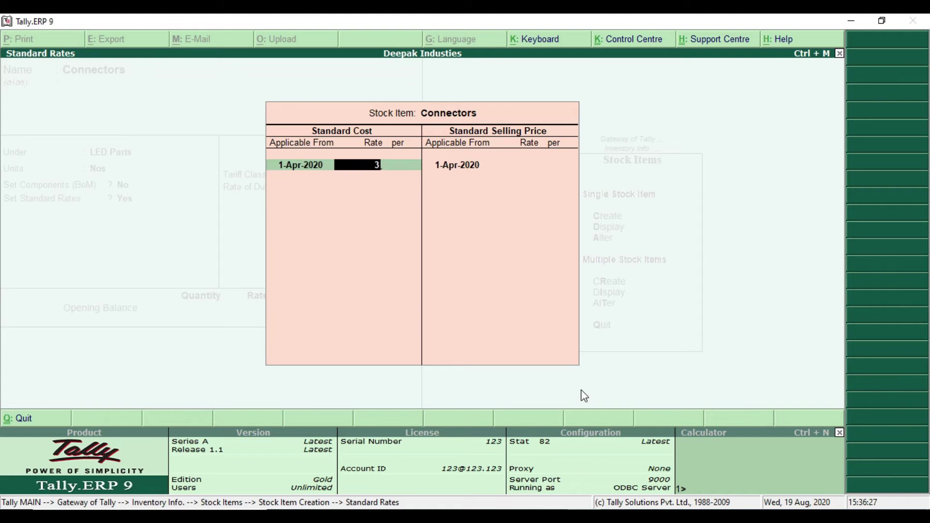
pyautogui.press('Return')
pyautogui.press('Return')
# Save the Connectors item without a standard selling price, tax details or an opening balance
pyautogui.press('Return')
pyautogui.press('Return')
pyautogui.press('Return')
pyautogui.press('Return')
pyautogui.press('Return')
pyautogui.press('Return')
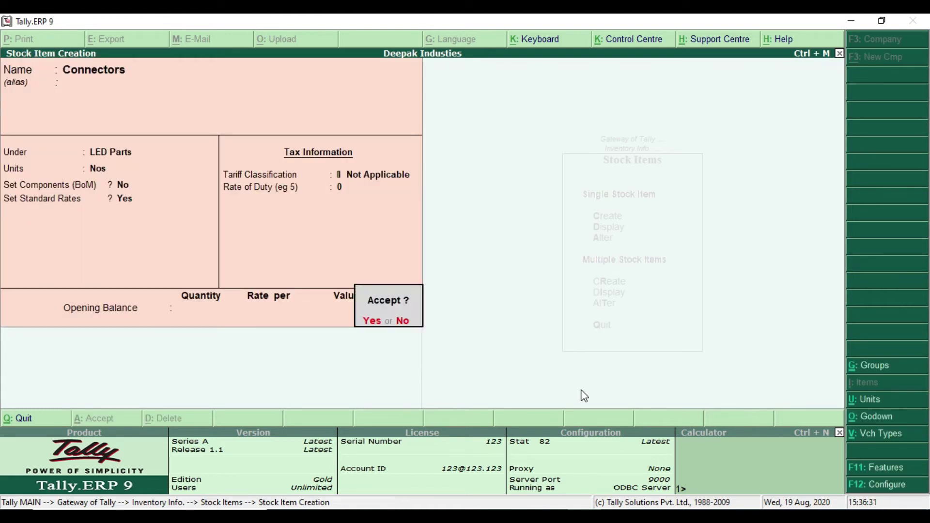
pyautogui.press('y')
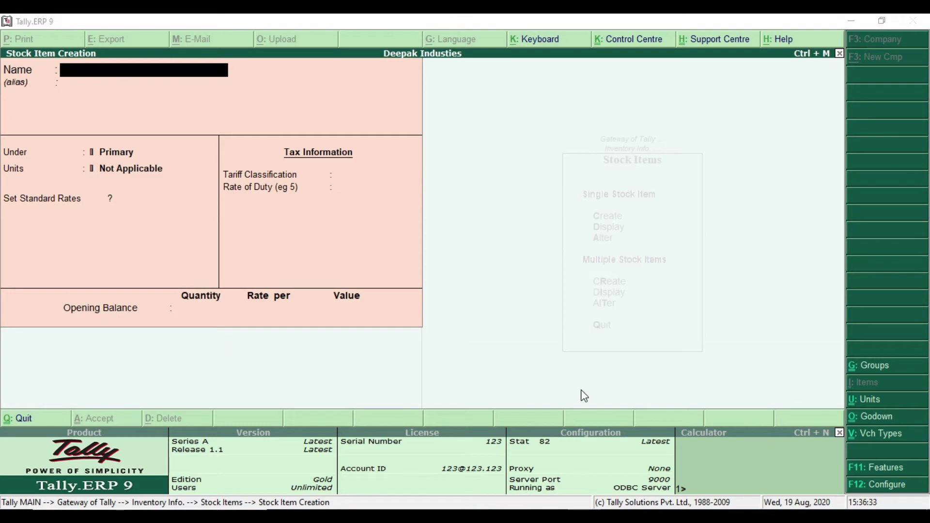
# Check the component table in Bill of Material.pdf for remaining items and leave stock item creation in Tally.ERP 9
pyautogui.hotkey('alt', 'Tab')
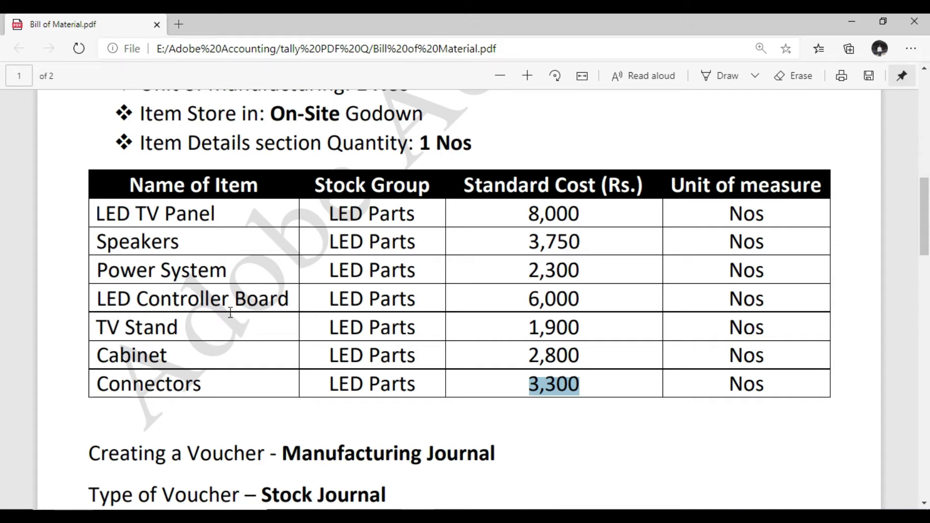
pyautogui.hotkey('alt', 'Tab')
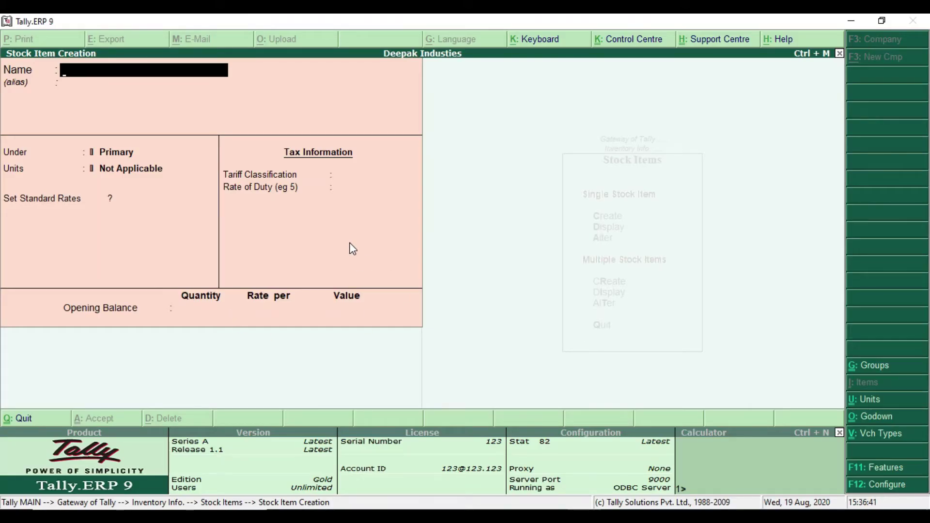
pyautogui.press('Escape')
pyautogui.press('y')
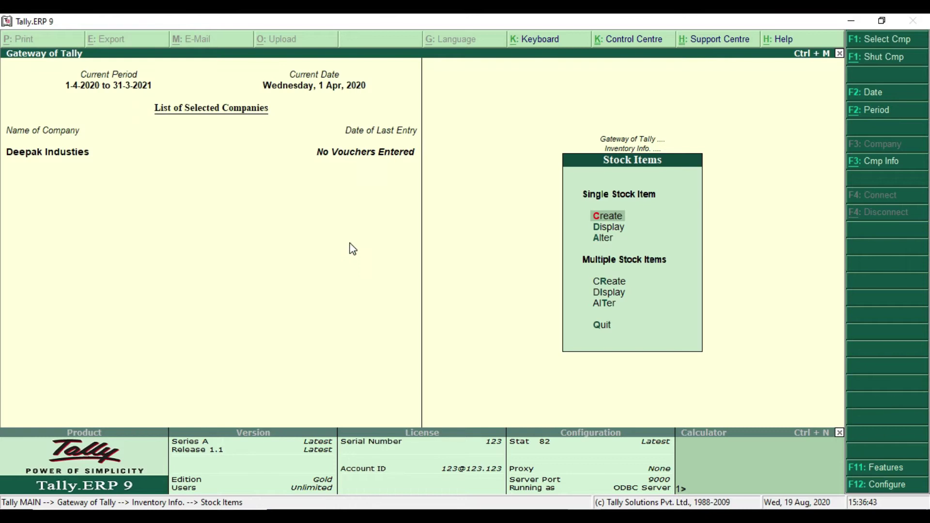
# Open the list of stock items for altering a single item
pyautogui.press('Down')
pyautogui.press('Down')
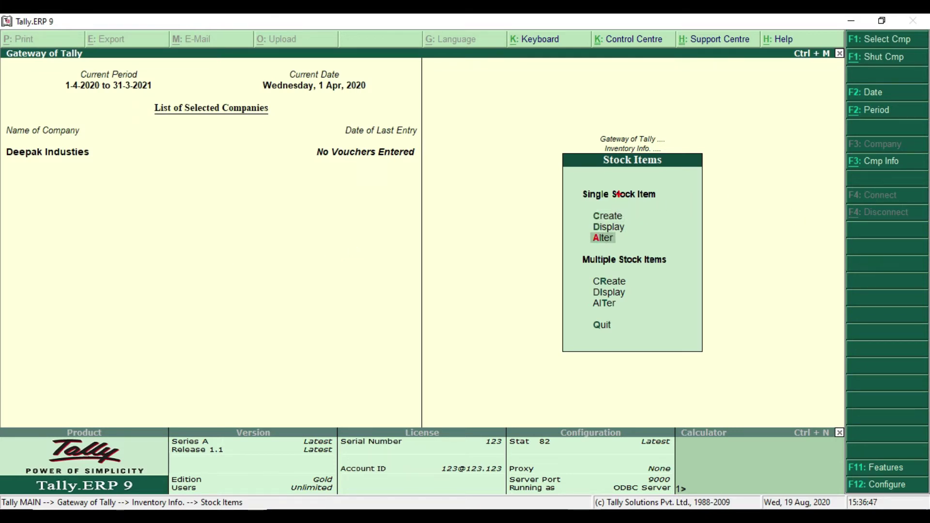
pyautogui.moveTo(571, 183); pyautogui.dragTo(673, 203)
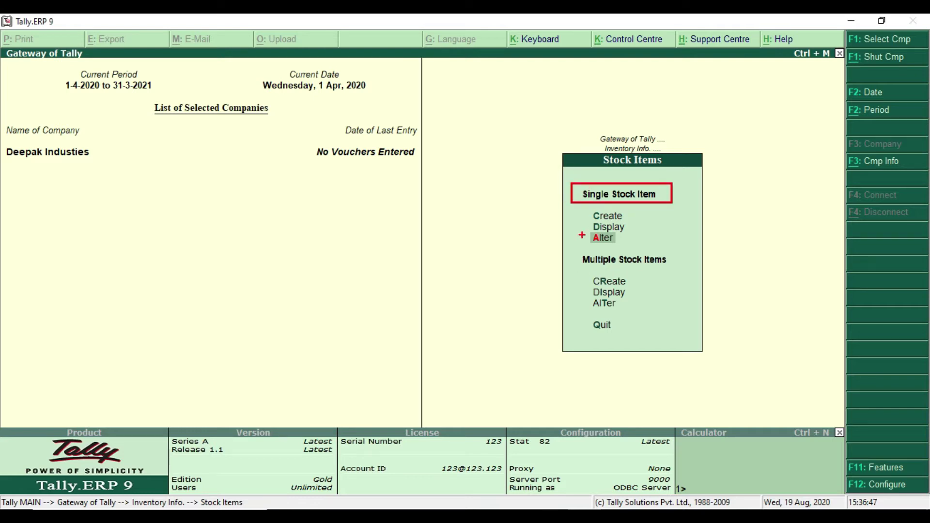
pyautogui.moveTo(582, 231); pyautogui.dragTo(646, 247)
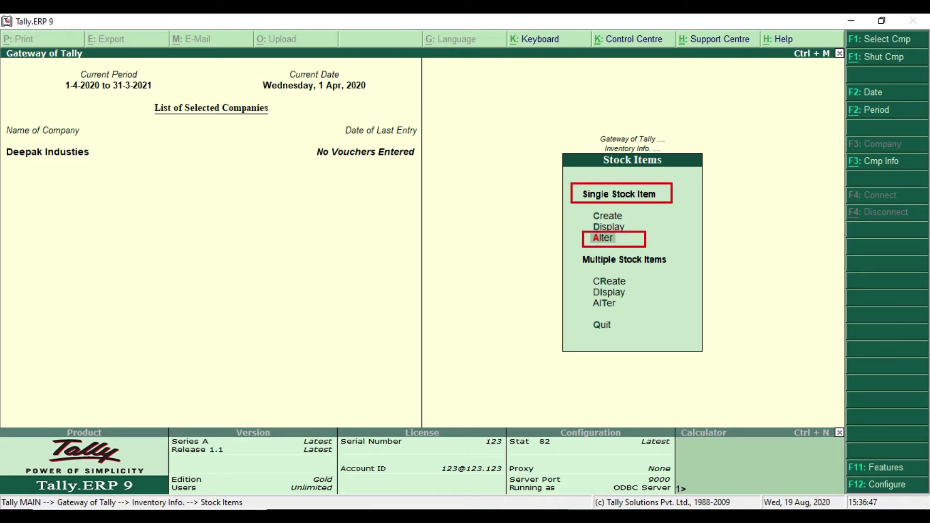
pyautogui.press('a')
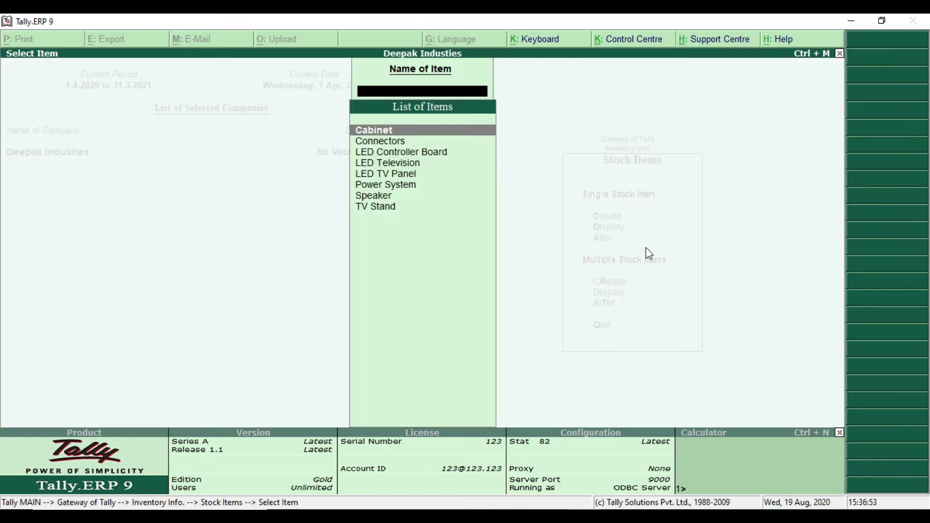
# Check the finished item's name in Bill of Material.pdf and open LED Television for alteration in Tally.ERP 9
pyautogui.press('a')
pyautogui.press('Down')
pyautogui.press('Down')
pyautogui.press('Down')
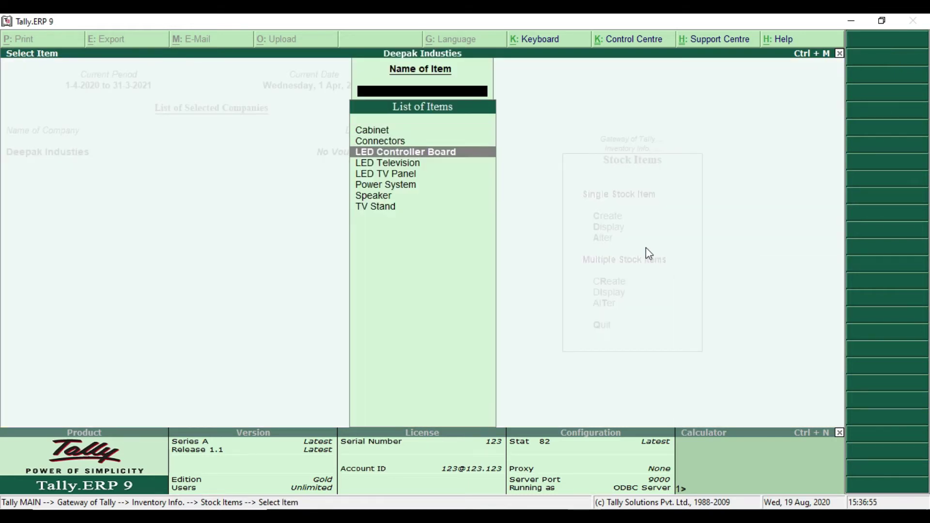
pyautogui.press('Down')
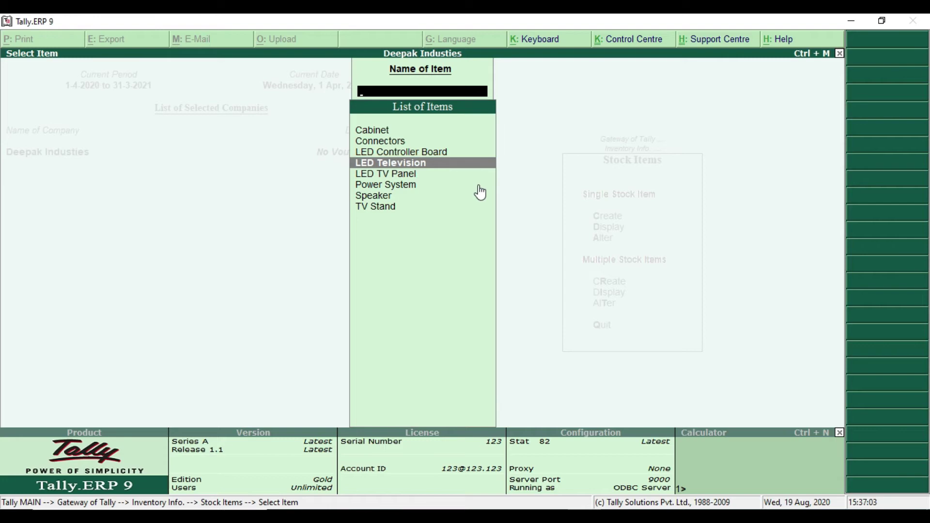
pyautogui.hotkey('alt', 'Tab')
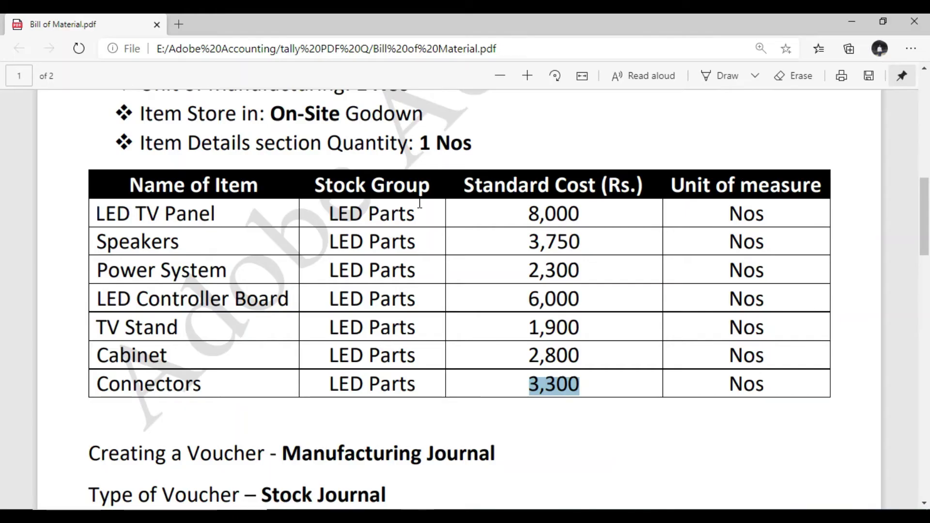
pyautogui.scroll(4, 420, 203)
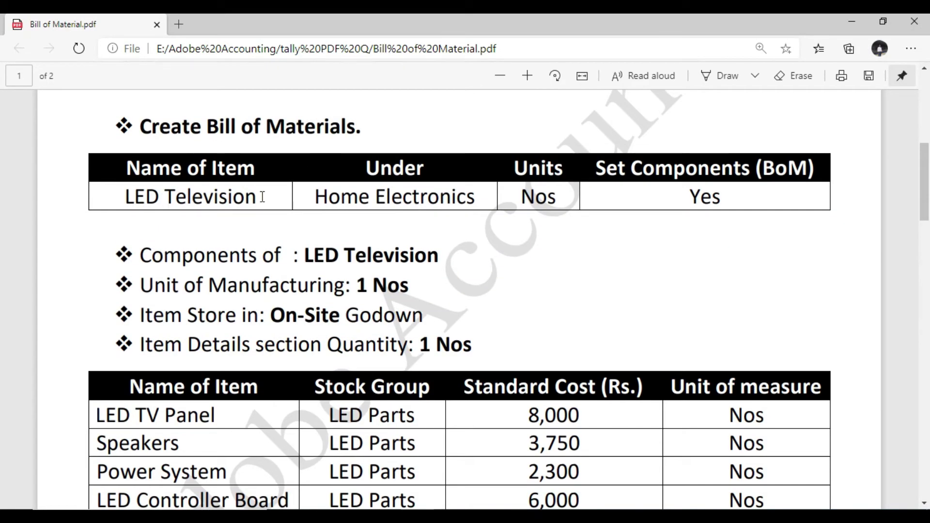
pyautogui.moveTo(132, 194); pyautogui.dragTo(255, 197)
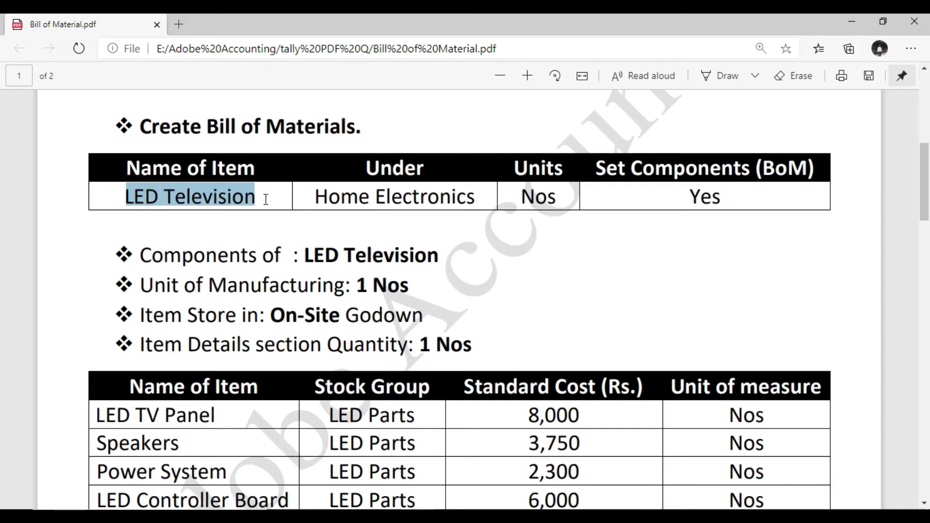
pyautogui.hotkey('alt', 'Tab')
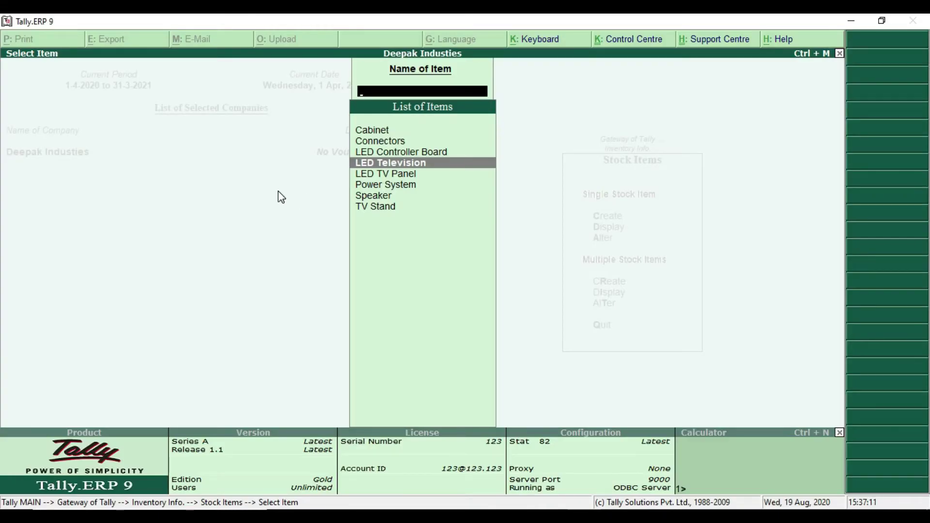
pyautogui.press('Return')
# Keep LED Television's name, group and units, check the BoM setting in Bill of Material.pdf and set Alter Components (BoM) to Yes
pyautogui.press('Return')
pyautogui.press('Return')
pyautogui.press('Return')
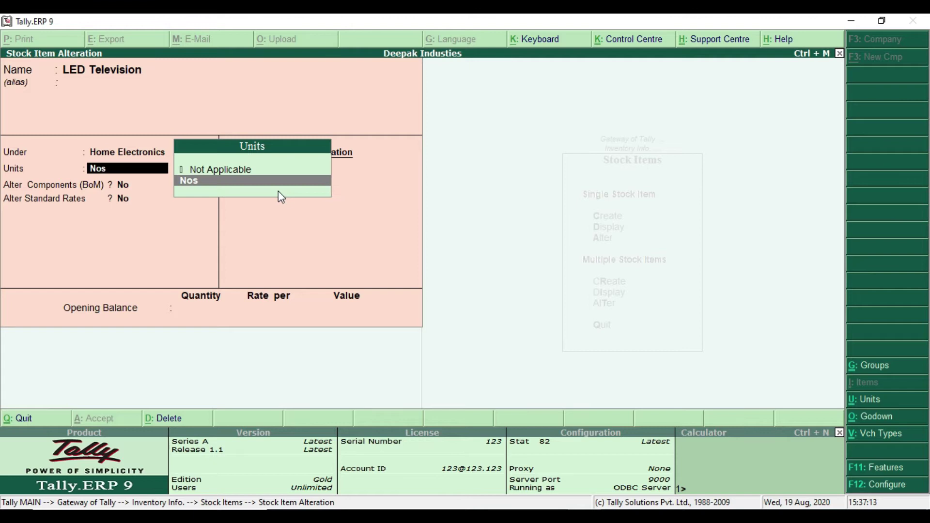
pyautogui.press('Return')
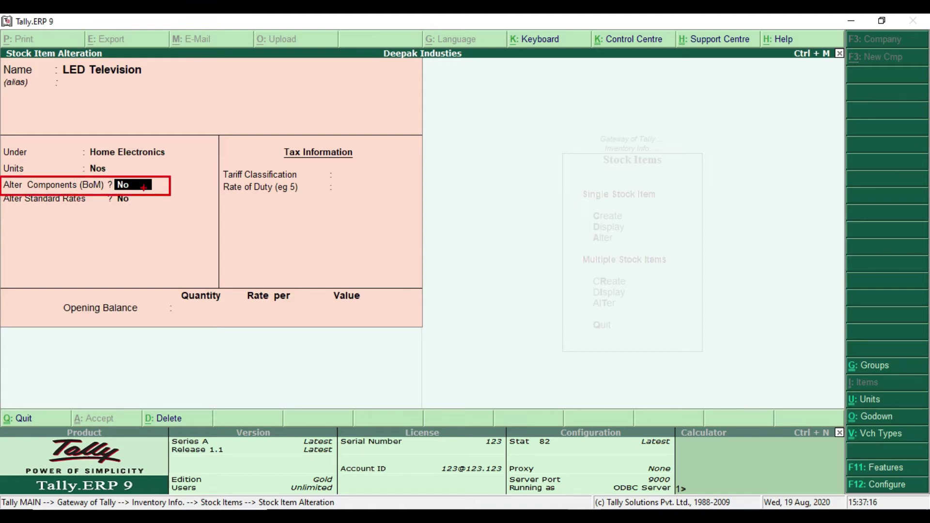
pyautogui.hotkey('alt', 'Tab')
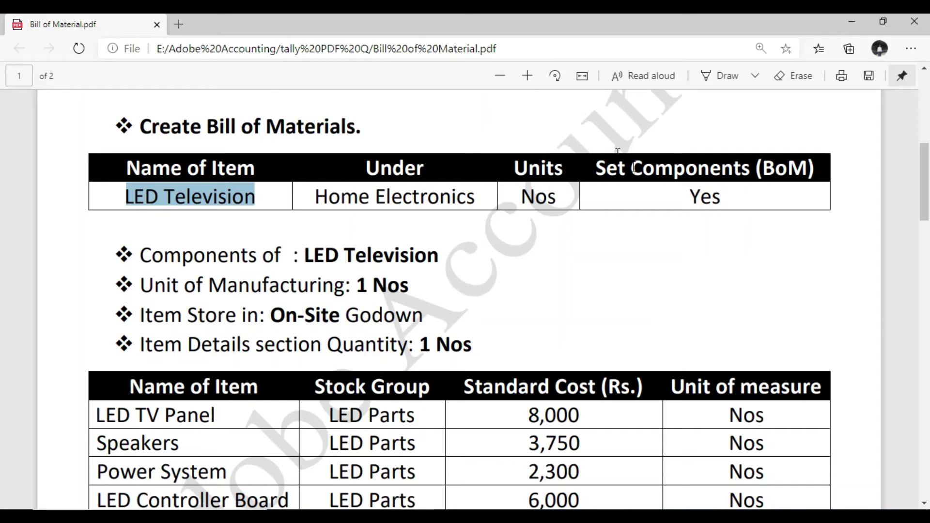
pyautogui.moveTo(695, 201); pyautogui.dragTo(726, 201)
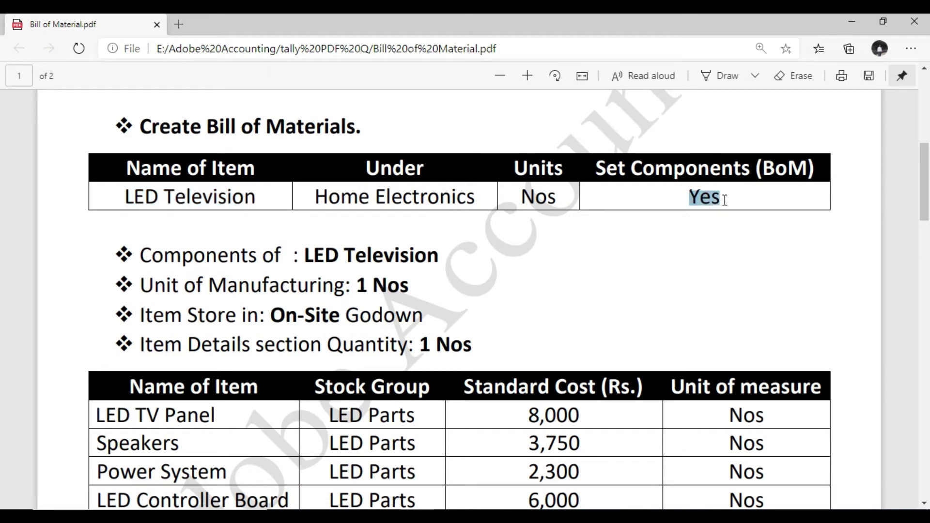
pyautogui.click(726, 200)
pyautogui.moveTo(701, 198); pyautogui.dragTo(726, 199)
pyautogui.hotkey('alt', 'Tab')
pyautogui.write('y')
pyautogui.press('Return')
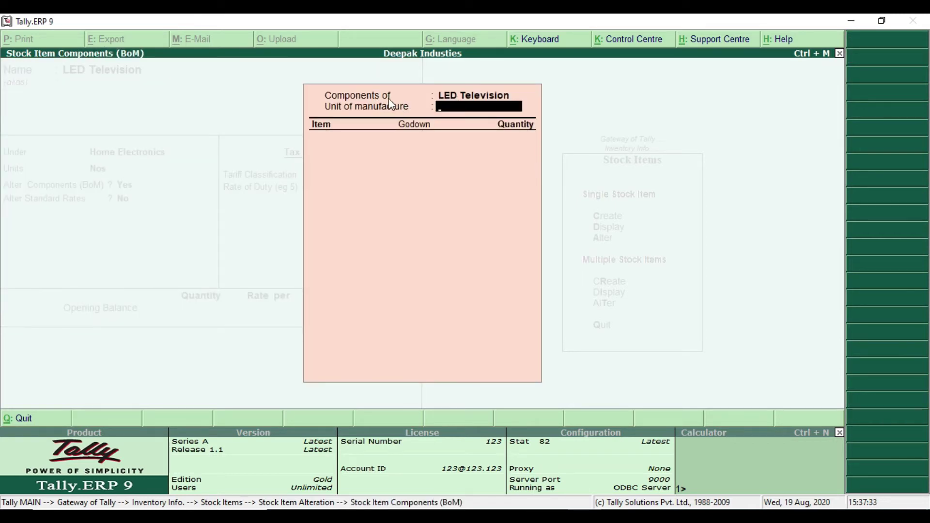
# Check the unit of manufacturing in Bill of Material.pdf and set LED Television's unit of manufacture to 1 Nos in its components list
pyautogui.hotkey('alt', 'Tab')
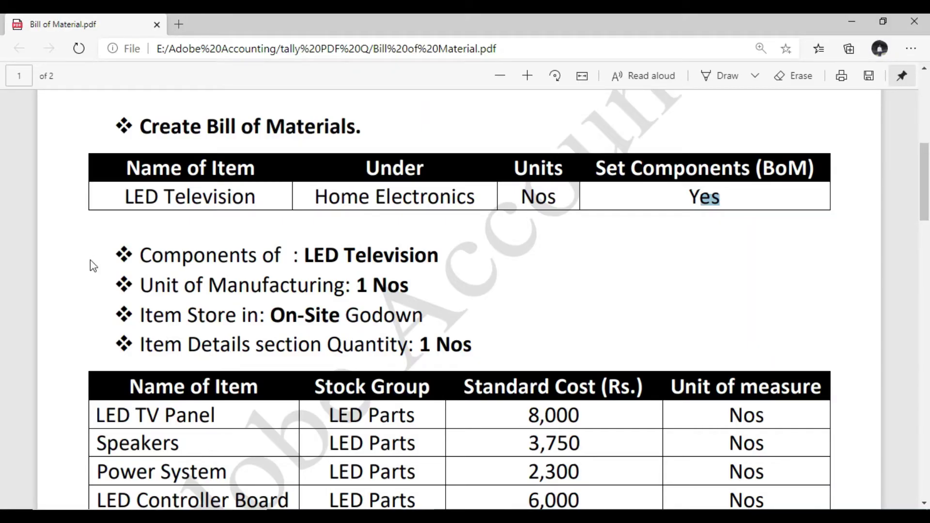
pyautogui.click(137, 256)
pyautogui.moveTo(108, 237); pyautogui.dragTo(478, 267)
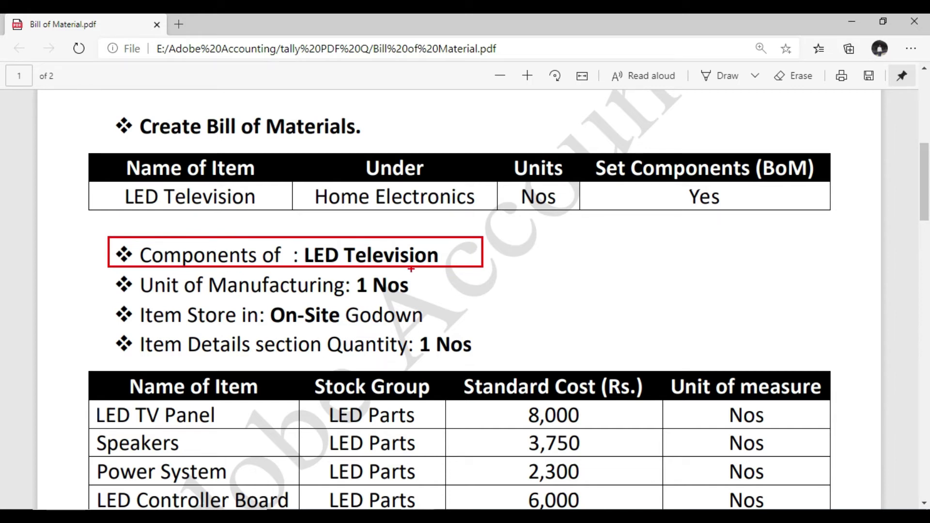
pyautogui.press('Escape')
pyautogui.hotkey('alt', 'Tab')
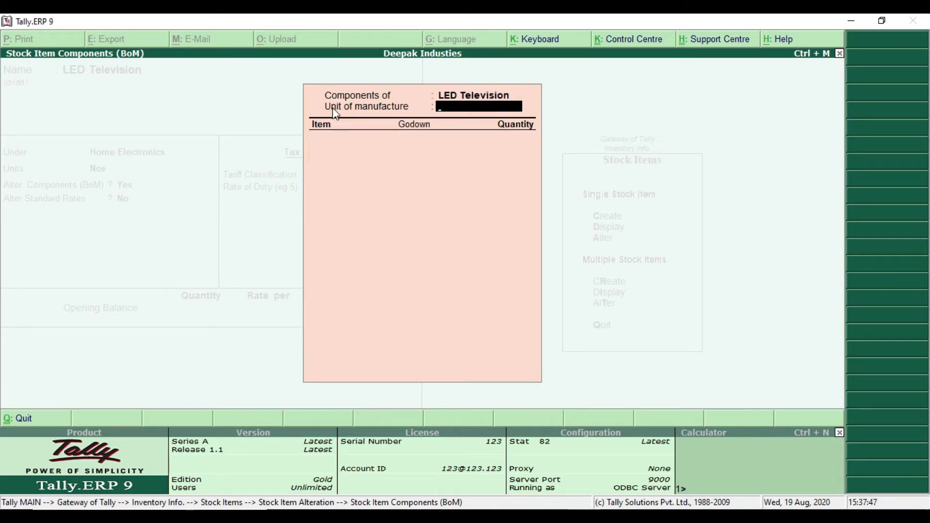
pyautogui.hotkey('alt', 'Tab')
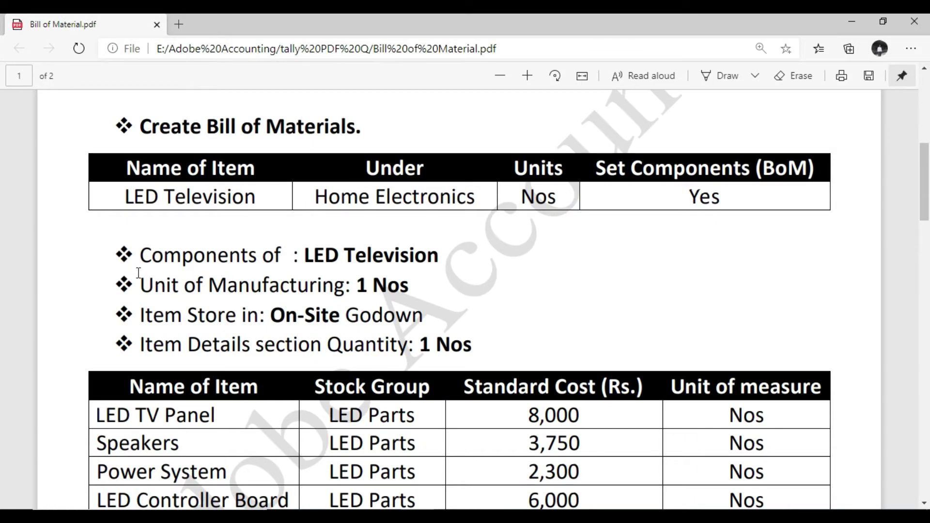
pyautogui.moveTo(127, 273); pyautogui.dragTo(432, 297)
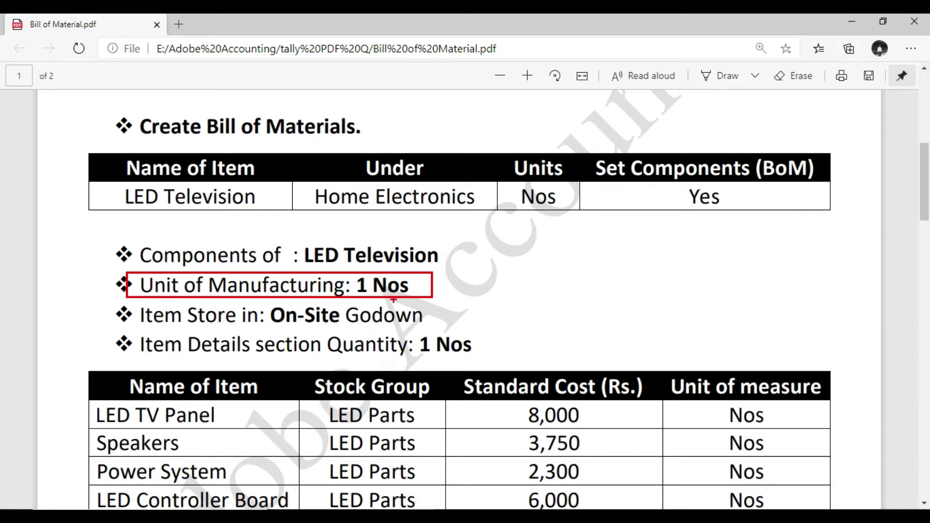
pyautogui.press('Escape')
pyautogui.hotkey('alt', 'Tab')
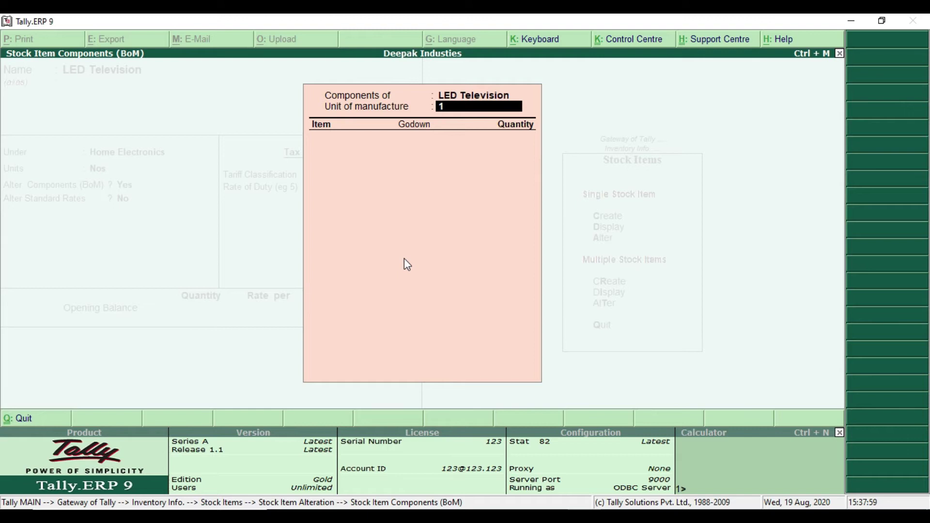
pyautogui.press('Return')
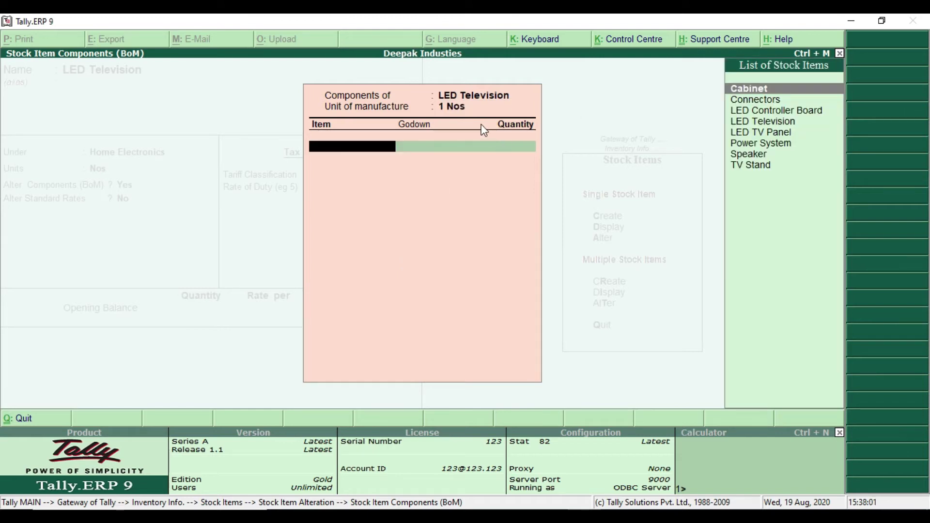
# Review the LED Television's component table in Bill of Material.pdf and return to the item entry in Tally.ERP 9
pyautogui.hotkey('alt', 'Tab')
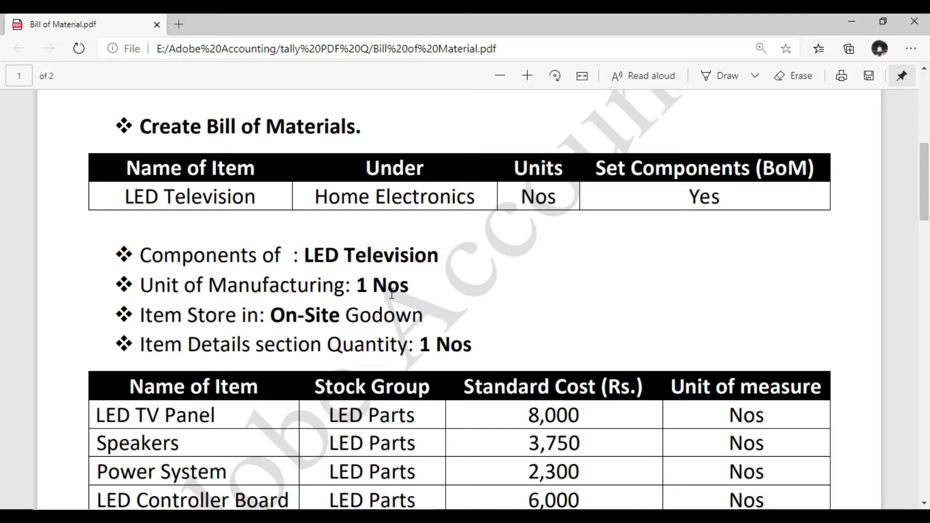
pyautogui.scroll(-1, 391, 292)
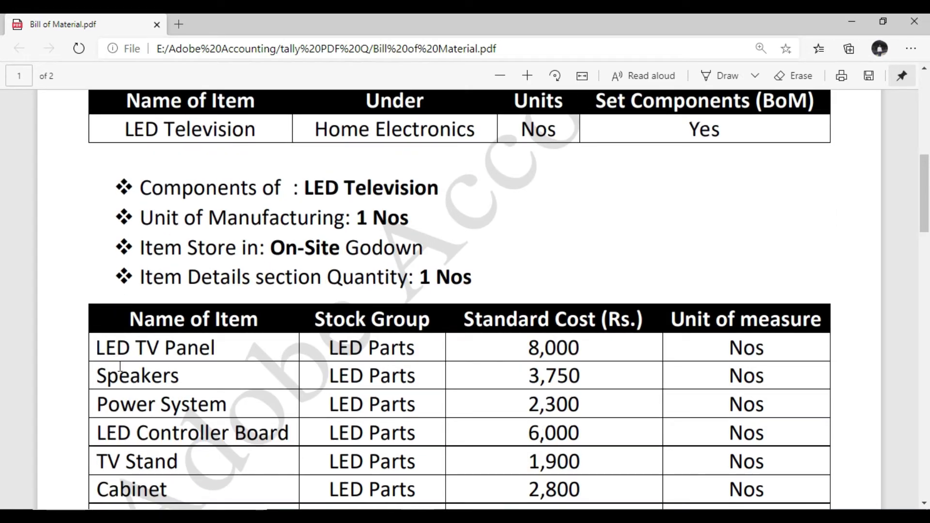
pyautogui.moveTo(305, 188); pyautogui.dragTo(439, 189)
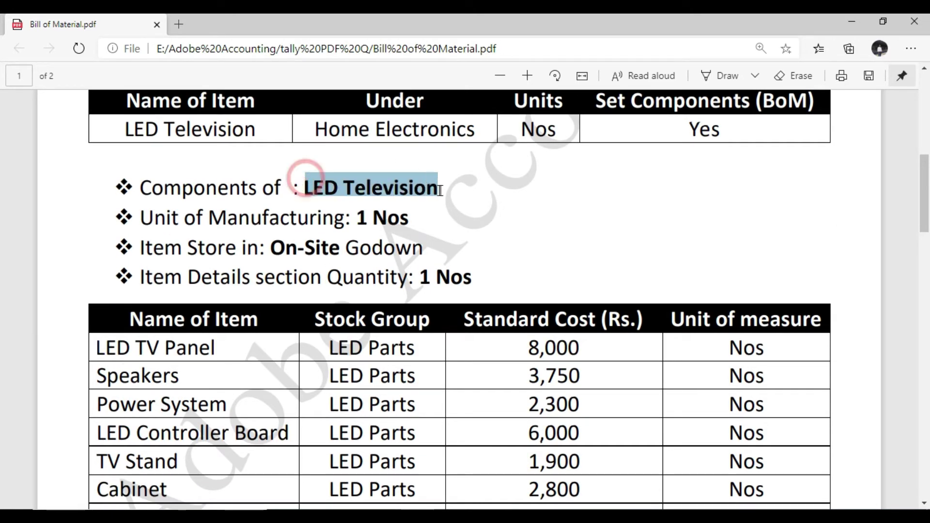
pyautogui.hotkey('alt', 'Tab')
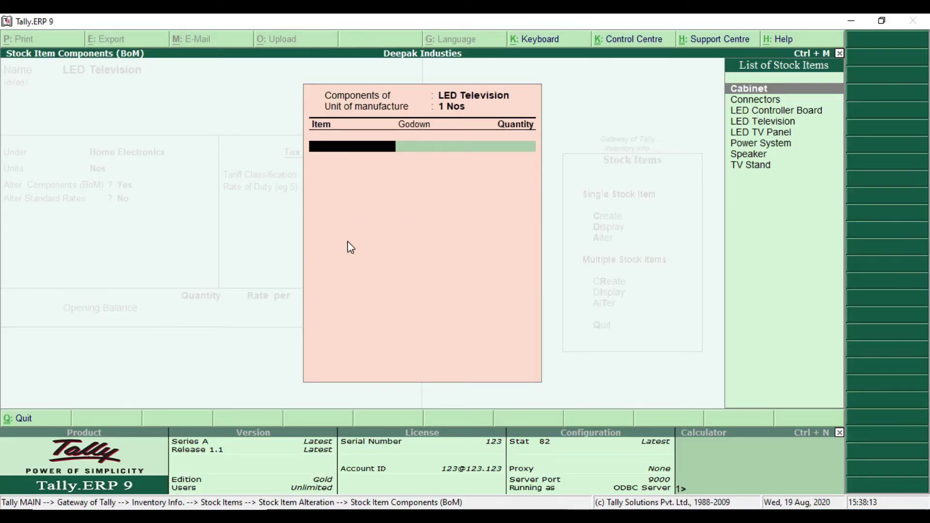
# Check the first component in Bill of Material.pdf and add LED TV Panel to LED Television's components list in Tally.ERP 9
pyautogui.hotkey('alt', 'Tab')
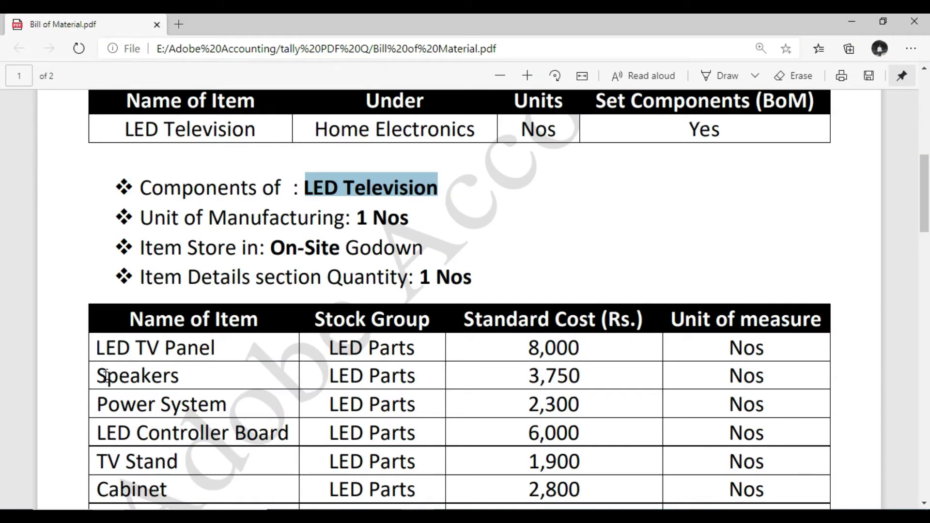
pyautogui.hotkey('alt', 'Tab')
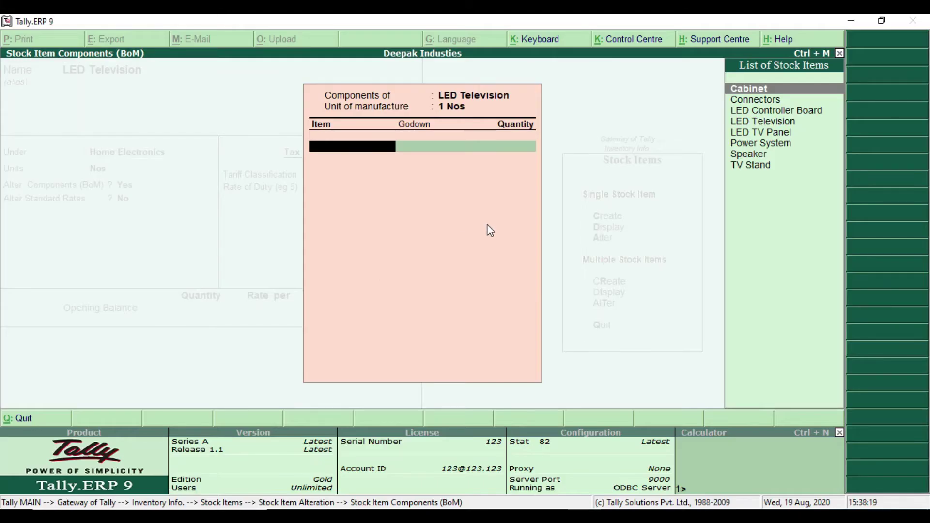
pyautogui.press('Down')
pyautogui.press('Down')
pyautogui.press('Down')
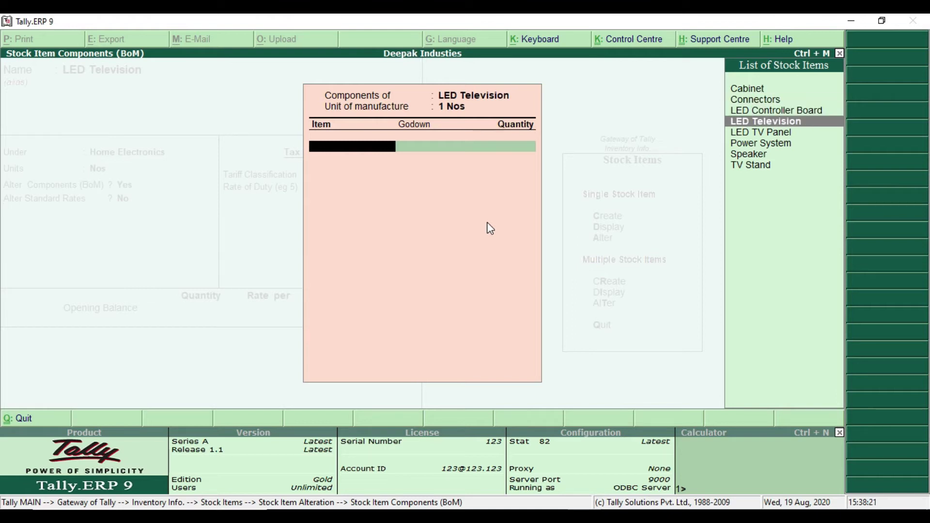
pyautogui.press('Down')
pyautogui.press('Return')
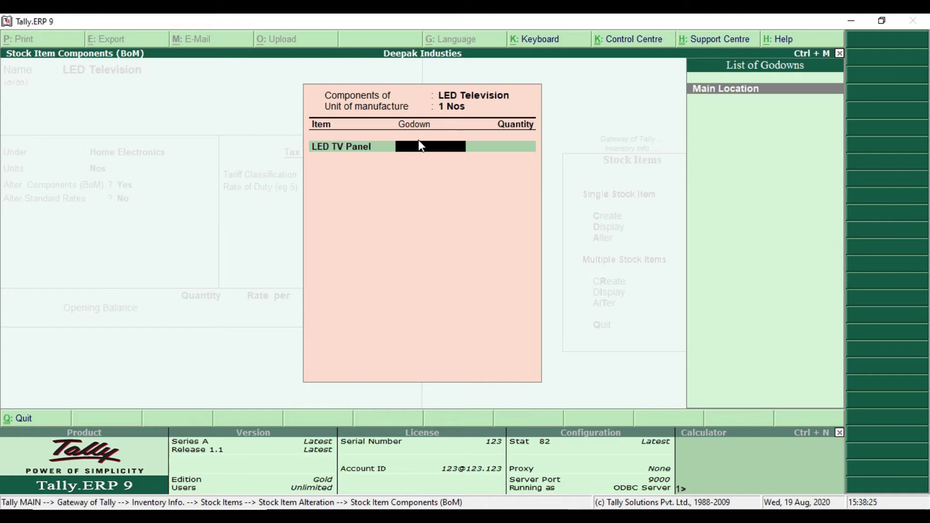
# Check the storage godown in Bill of Material.pdf and create the godown On-Site under Primary for the LED TV Panel line
pyautogui.hotkey('alt', 'Tab')
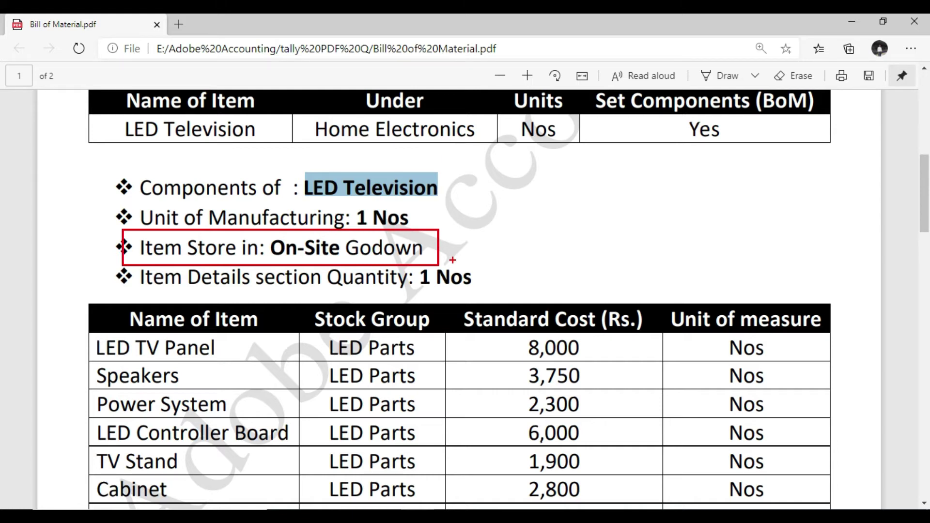
pyautogui.hotkey('alt', 'Tab')
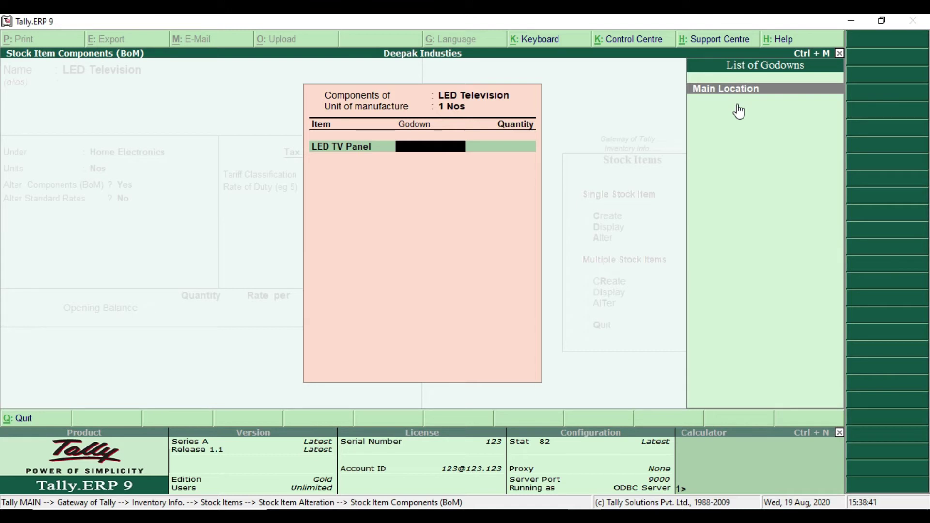
pyautogui.hotkey('alt', 'c')
pyautogui.write('On-Site')
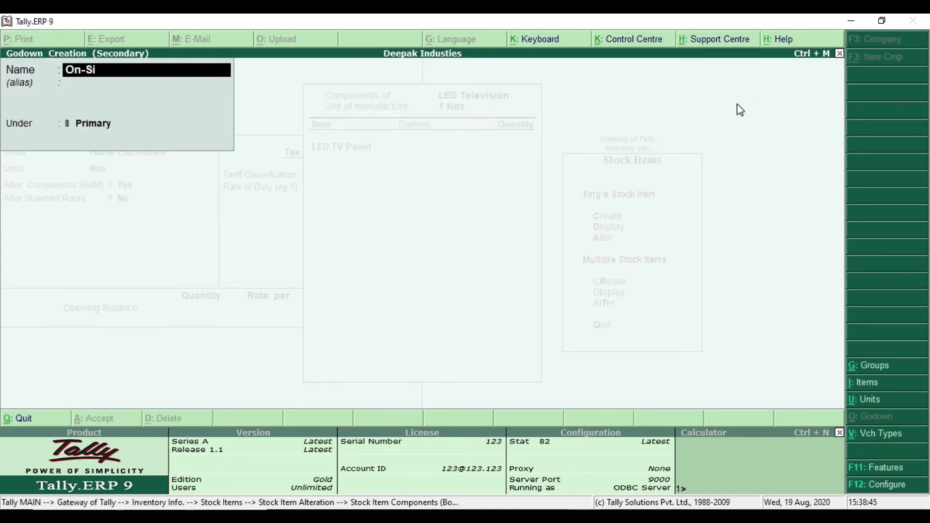
pyautogui.press('Return')
pyautogui.press('Return')
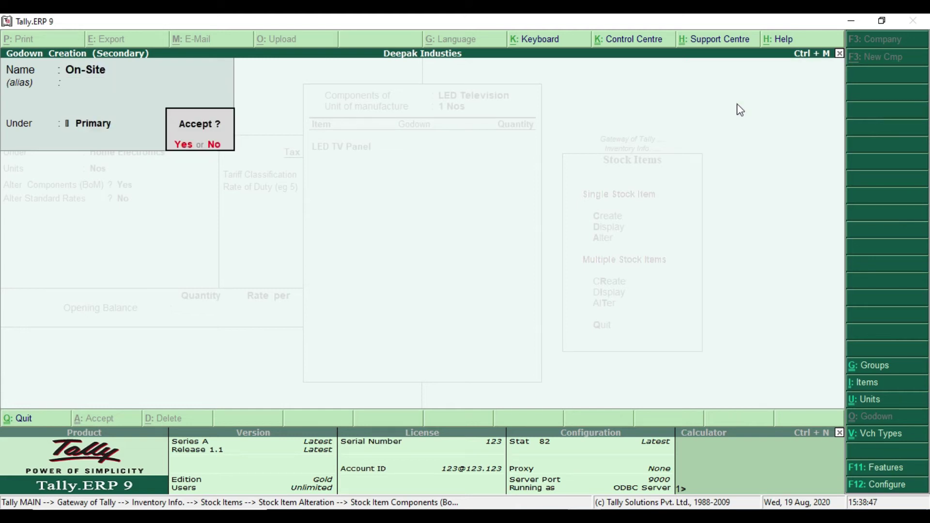
pyautogui.press('Return')
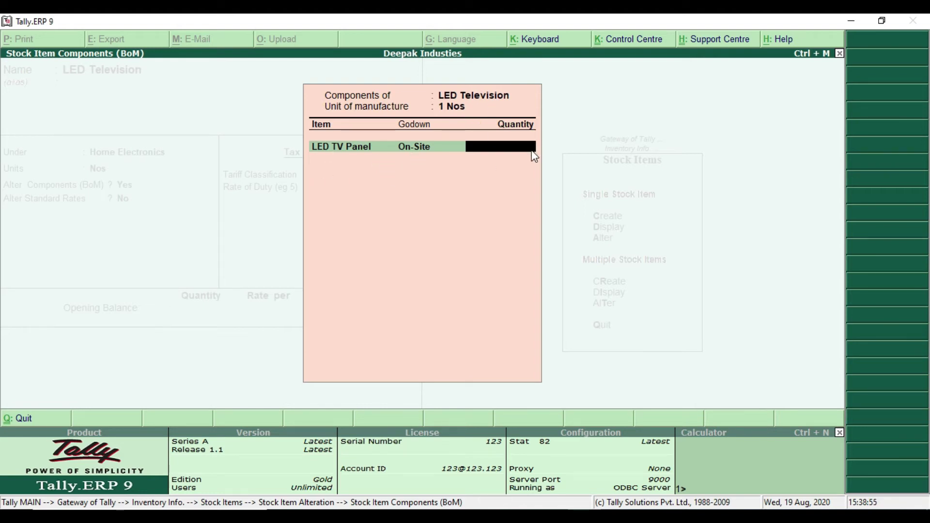
# Check the item details quantity in Bill of Material.pdf and set LED TV Panel's quantity to 1 Nos in Tally.ERP 9
pyautogui.hotkey('alt', 'Tab')
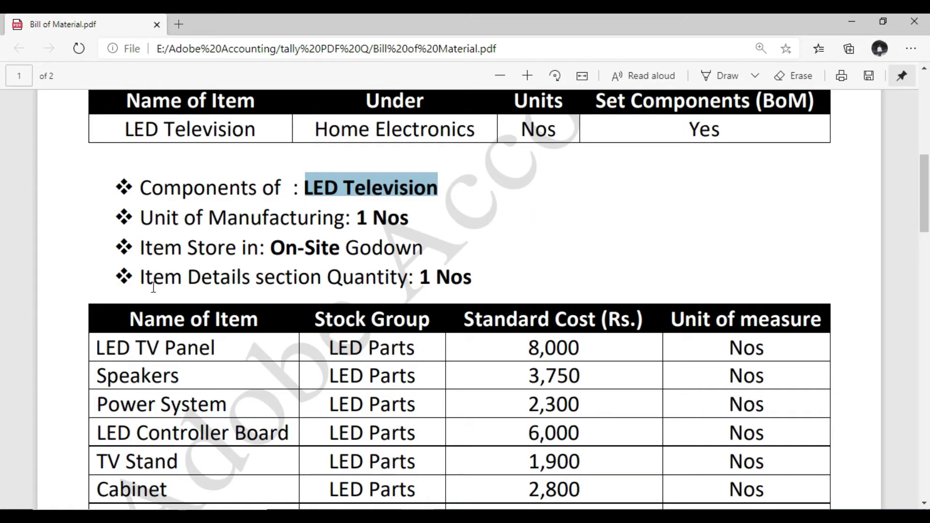
pyautogui.click(131, 260)
pyautogui.moveTo(132, 260)
pyautogui.mouseDown()
pyautogui.moveTo(312, 290)
pyautogui.moveTo(483, 295)
pyautogui.mouseUp()
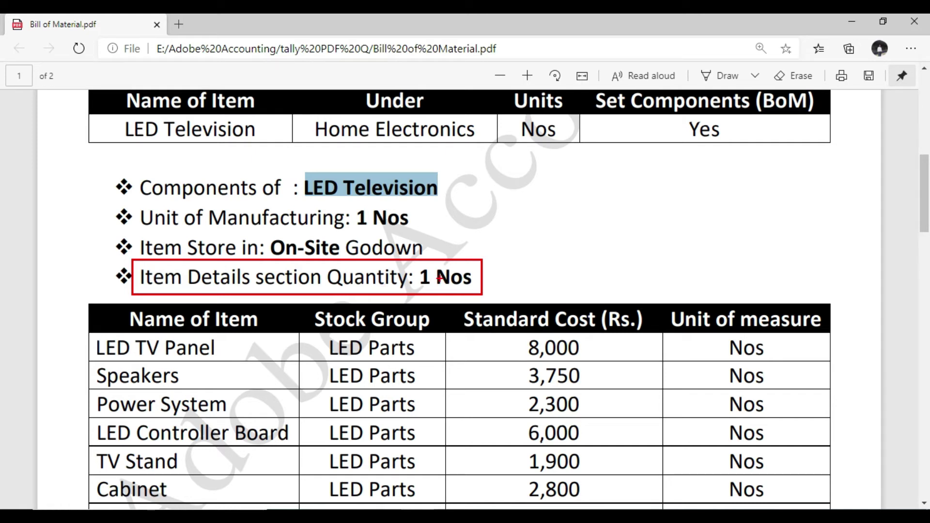
pyautogui.moveTo(69, 331)
pyautogui.mouseDown()
pyautogui.moveTo(92, 402)
pyautogui.moveTo(224, 509)
pyautogui.mouseUp()
pyautogui.press('Escape')
pyautogui.hotkey('alt', 'Tab')
pyautogui.write('1')
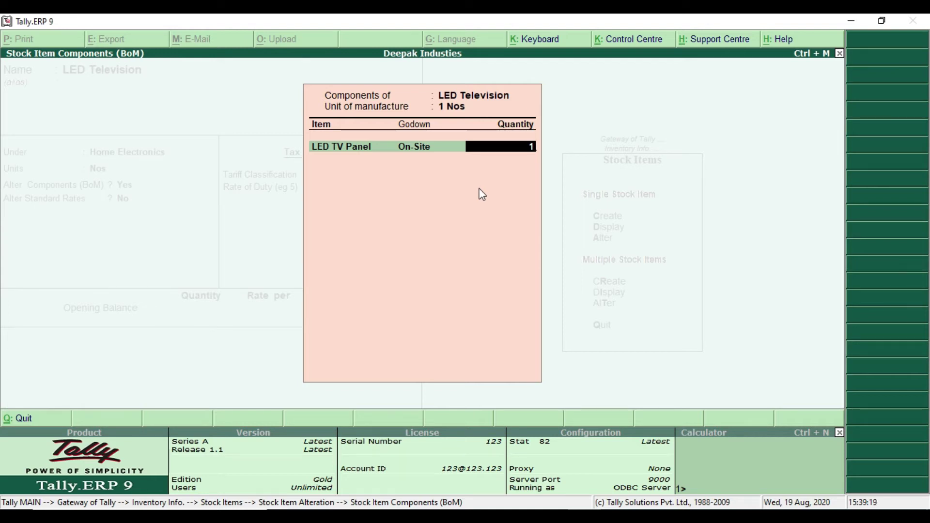
pyautogui.press('Return')
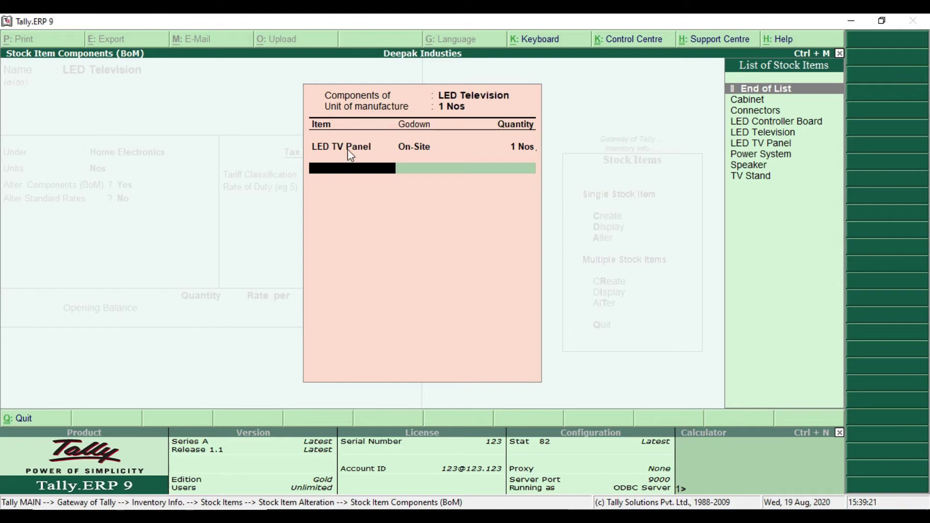
# Check the second component in Bill of Material.pdf and add Speaker from the On-Site godown with quantity 1 Nos
pyautogui.hotkey('alt', 'Tab')
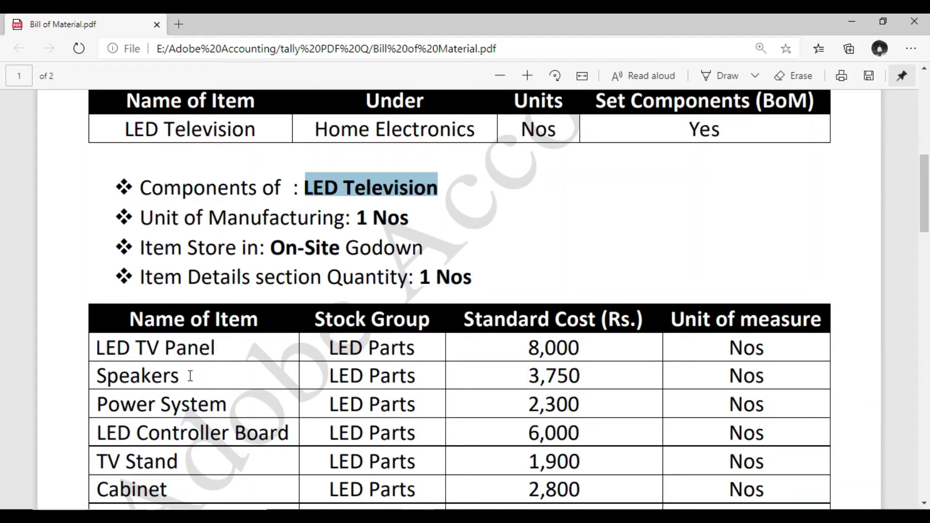
pyautogui.hotkey('alt', 'Tab')
pyautogui.press('Down')
pyautogui.press('Down')
pyautogui.press('Down')
pyautogui.press('Down')
pyautogui.press('Down')
pyautogui.press('Down')
pyautogui.press('Down')
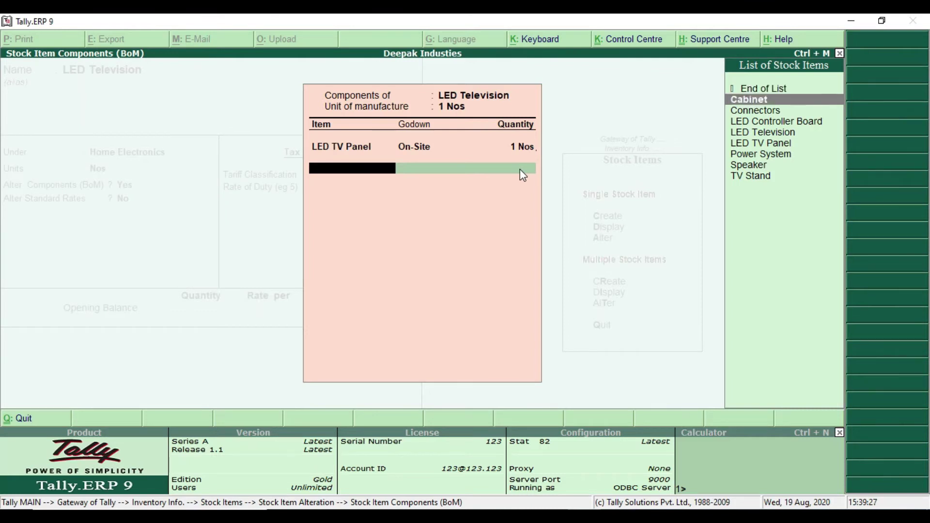
pyautogui.press('Return')
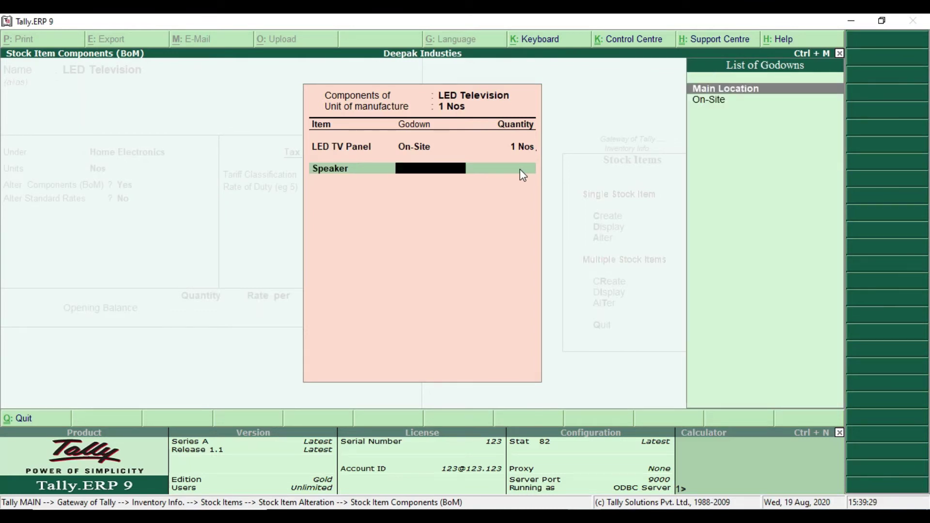
pyautogui.press('Down')
pyautogui.press('Return')
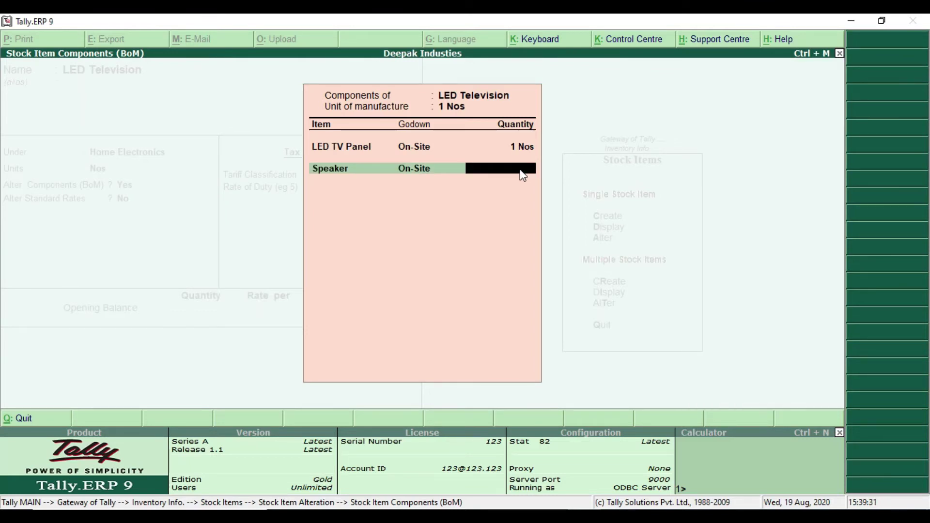
pyautogui.press('Return')
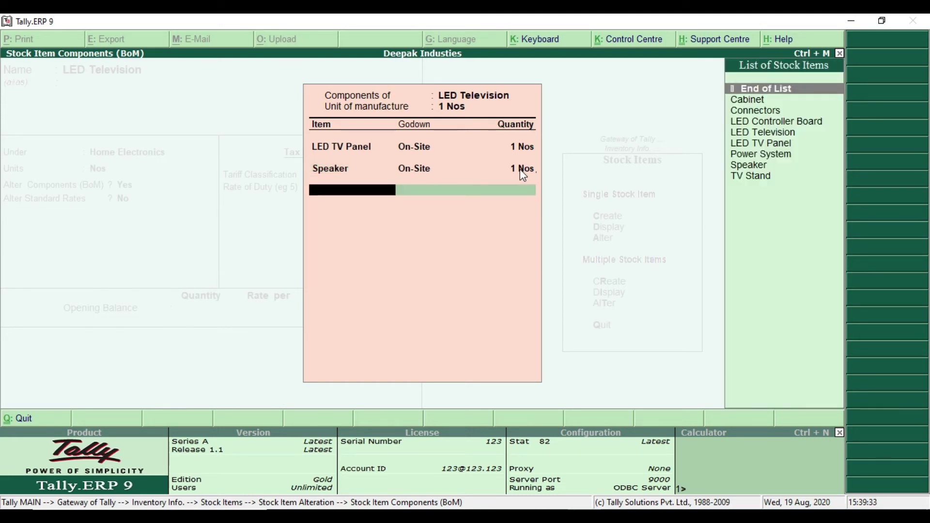
# Check the third component in Bill of Material.pdf and add Power System from the On-Site godown with quantity 1 Nos
pyautogui.hotkey('alt', 'Tab')
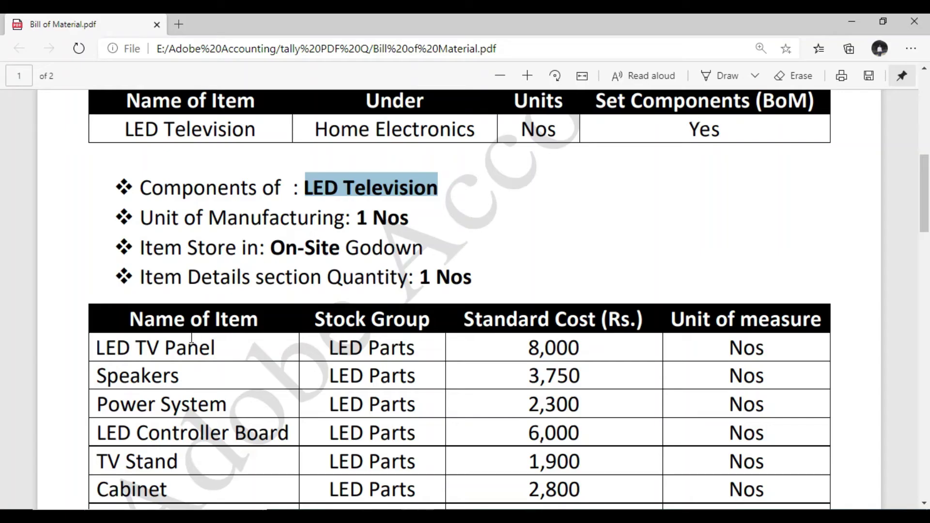
pyautogui.hotkey('alt', 'Tab')
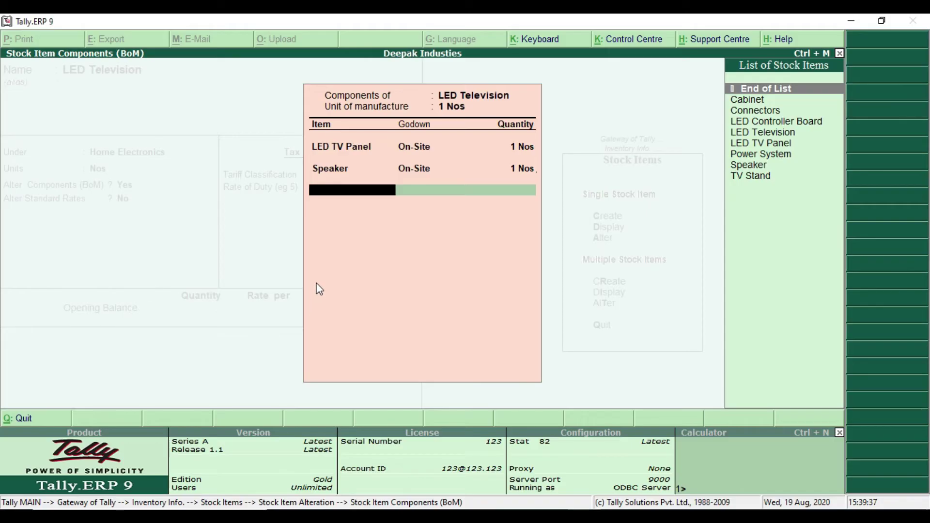
pyautogui.press('Down')
pyautogui.press('Down')
pyautogui.press('Down')
pyautogui.press('Down')
pyautogui.press('Down')
pyautogui.press('Down')
pyautogui.press('Down')
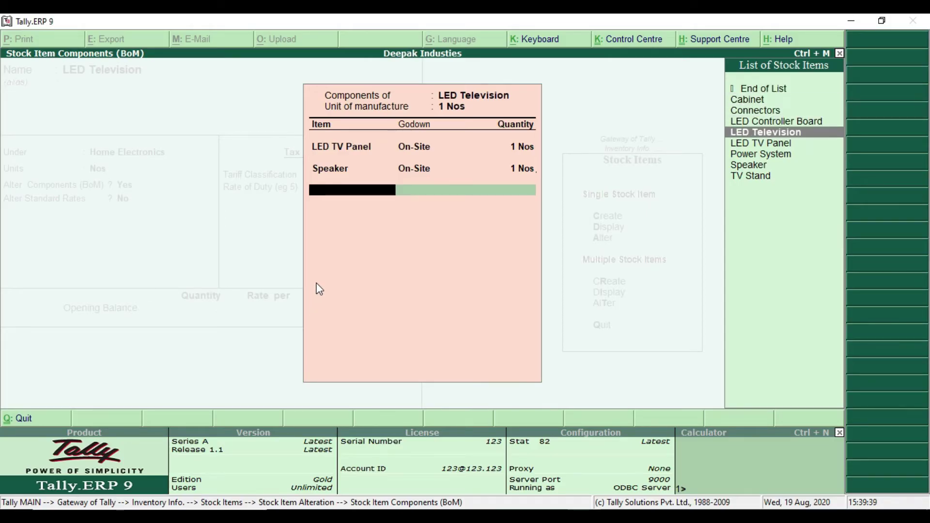
pyautogui.press('Up')
pyautogui.press('Return')
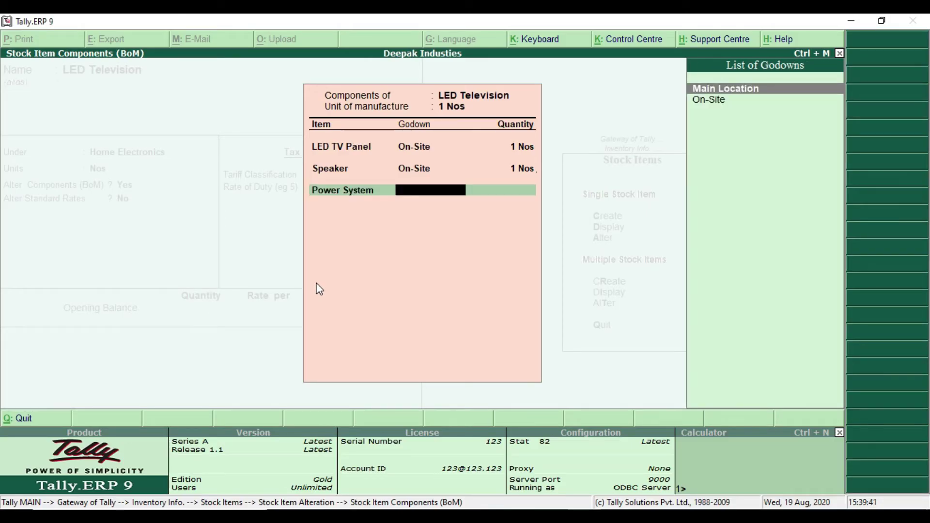
pyautogui.press('Down')
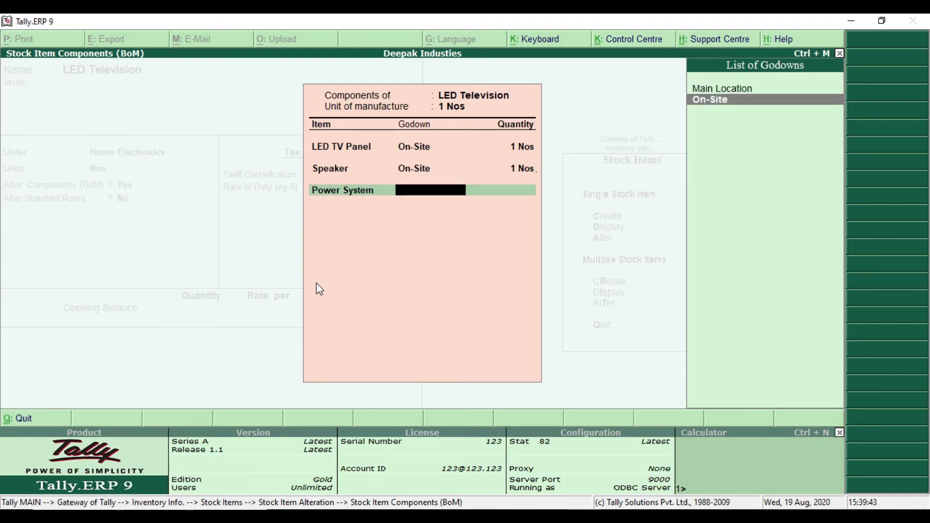
pyautogui.press('Return')
pyautogui.write('1')
pyautogui.press('Return')
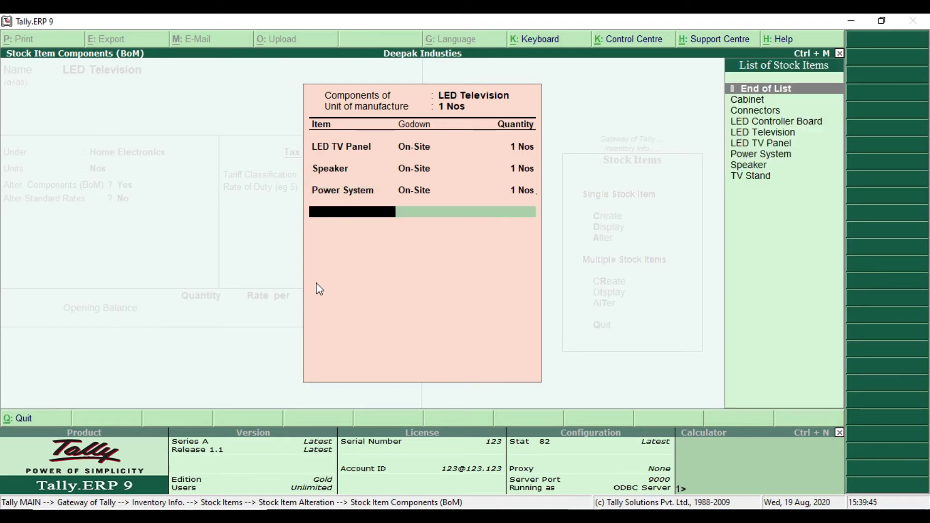
# Check the fourth component in Bill of Material.pdf and add LED Controller Board from the On-Site godown with quantity 1 Nos
pyautogui.hotkey('alt', 'Tab')
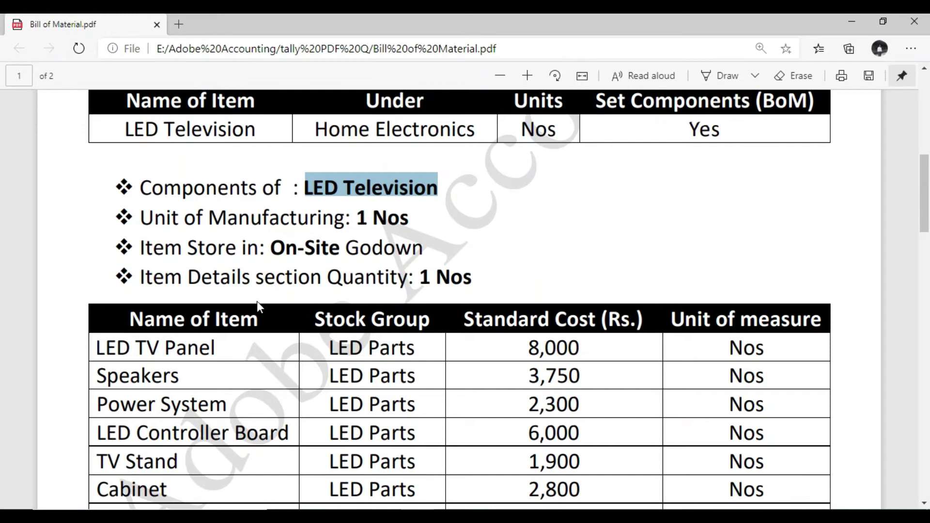
pyautogui.scroll(-3, 256, 301)
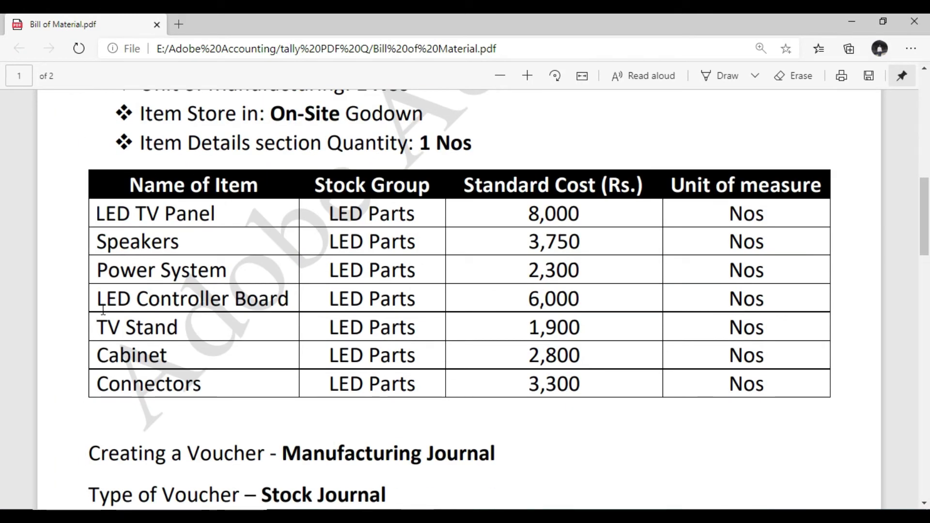
pyautogui.hotkey('alt', 'Tab')
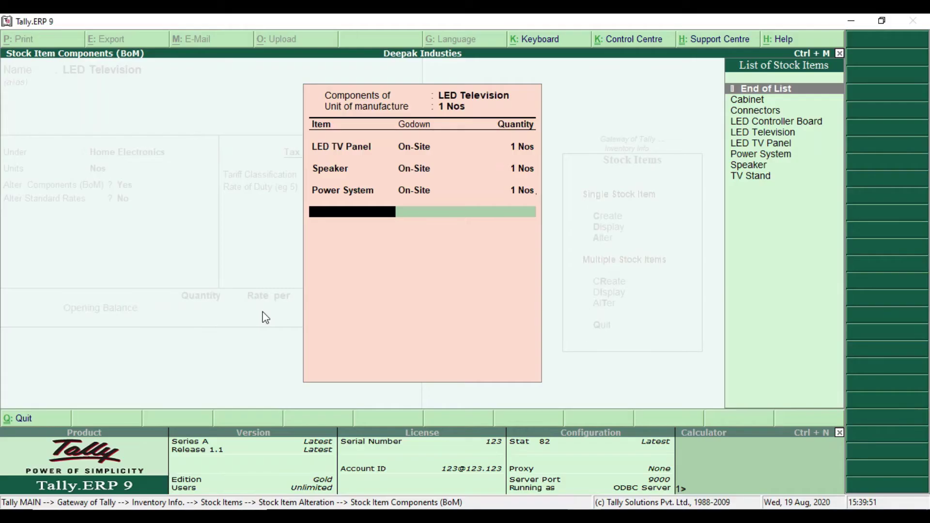
pyautogui.press('Down')
pyautogui.press('Down')
pyautogui.press('Down')
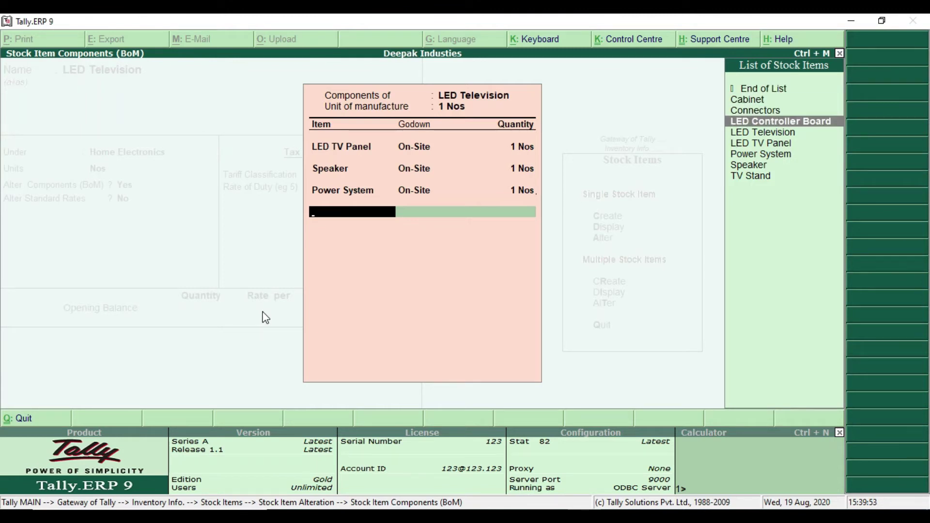
pyautogui.press('Return')
pyautogui.press('Down')
pyautogui.press('Return')
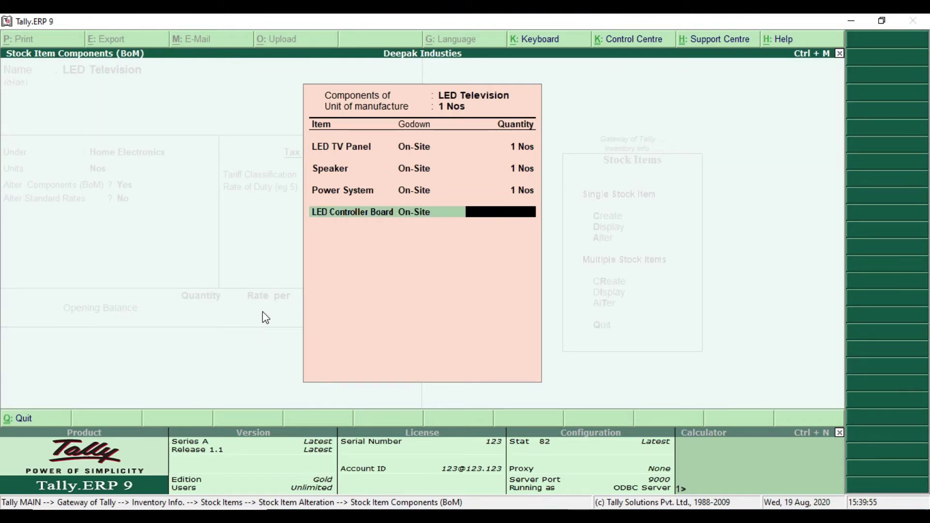
pyautogui.write('1')
pyautogui.press('Return')
# Check the fifth component in Bill of Material.pdf and add TV Stand from the On-Site godown with quantity 1 Nos
pyautogui.hotkey('alt', 'Tab')
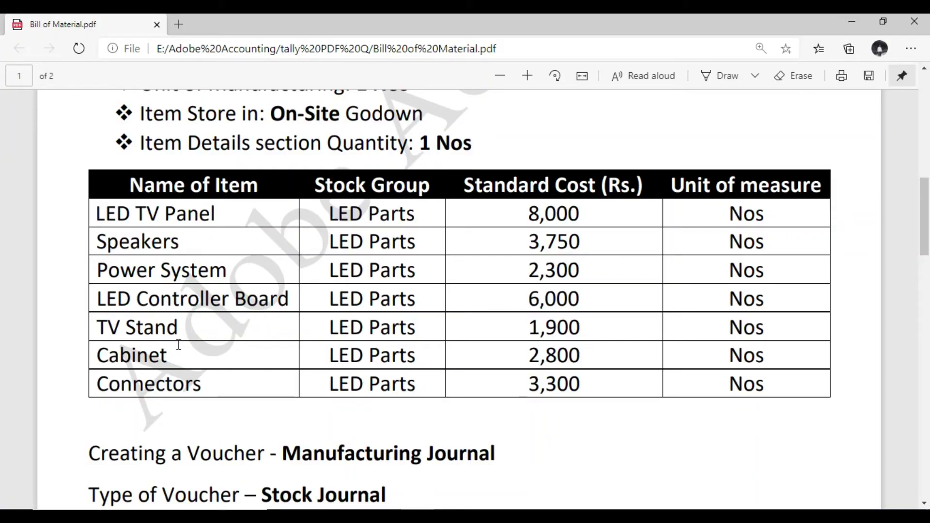
pyautogui.hotkey('alt', 'Tab')
pyautogui.press('Down')
pyautogui.press('Down')
pyautogui.press('Down')
pyautogui.press('Down')
pyautogui.press('Down')
pyautogui.press('Down')
pyautogui.press('Down')
pyautogui.press('Down')
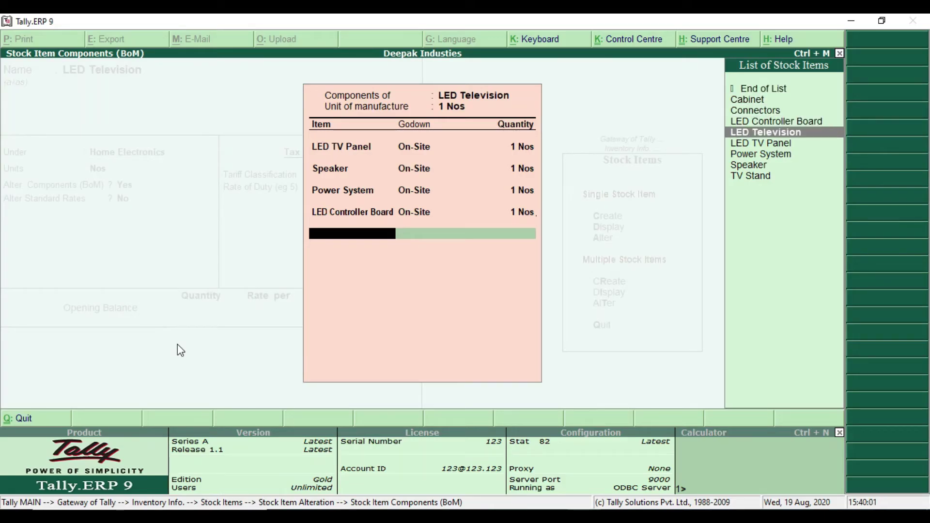
pyautogui.press('Return')
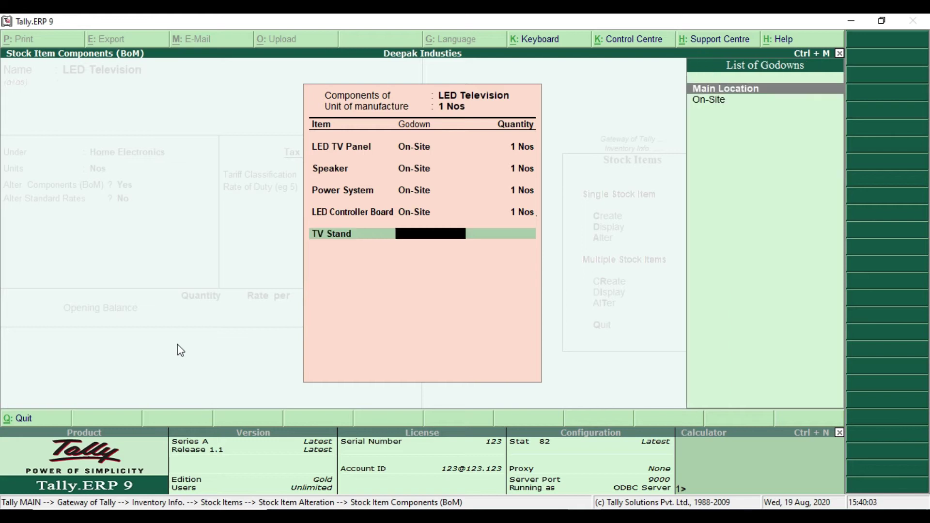
pyautogui.press('Down')
pyautogui.press('Return')
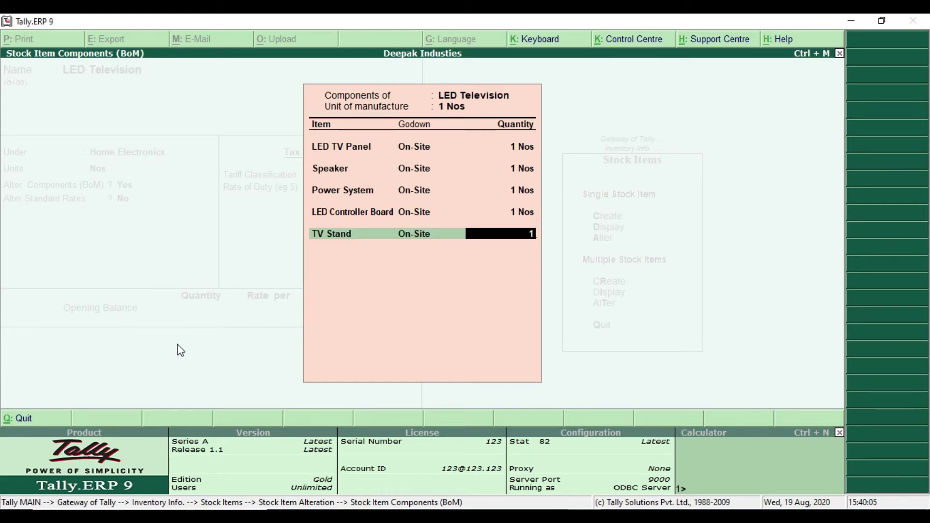
pyautogui.press('Return')
# Check the sixth component in Bill of Material.pdf and add Cabinet from the On-Site godown with quantity 1 Nos
pyautogui.hotkey('alt', 'Tab')
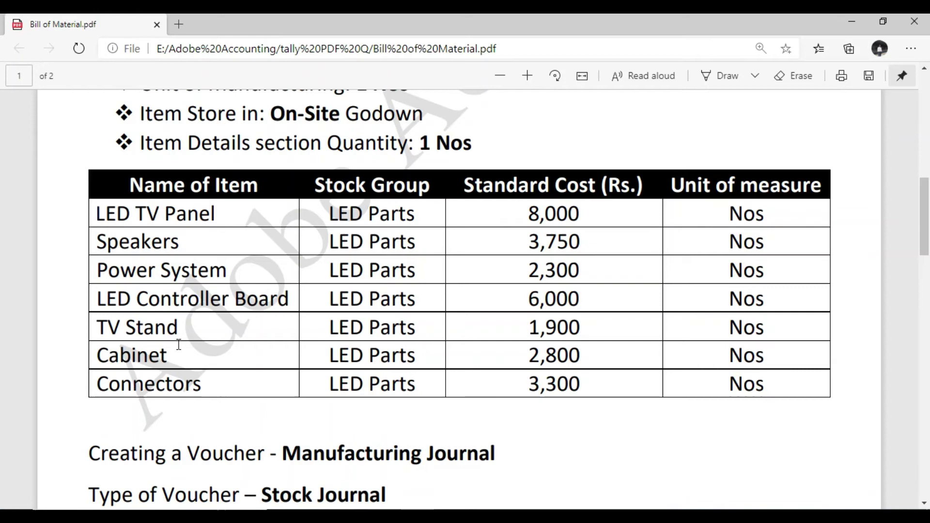
pyautogui.hotkey('alt', 'Tab')
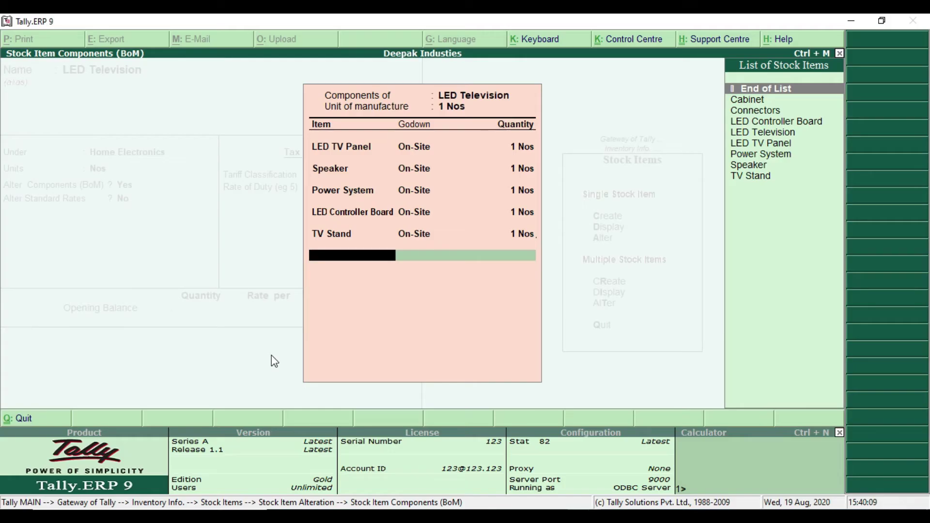
pyautogui.press('Down')
pyautogui.press('Down')
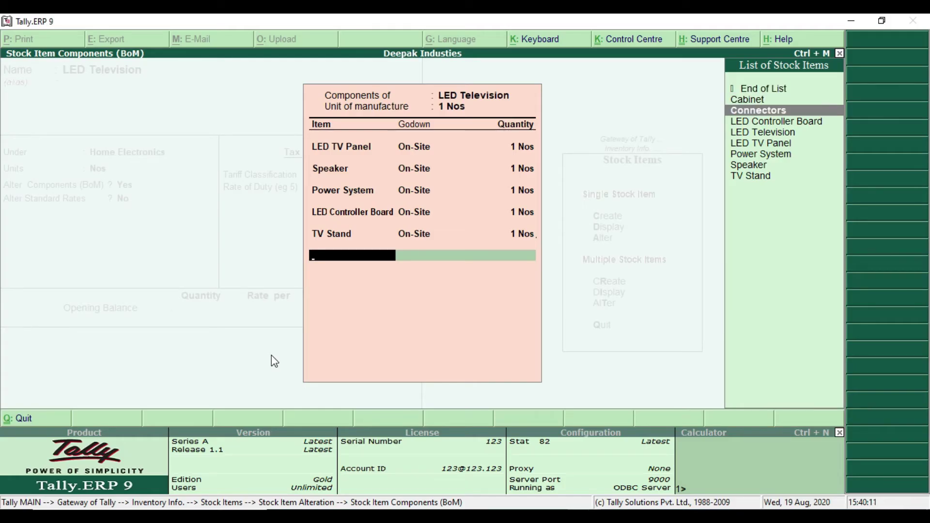
pyautogui.press('Up')
pyautogui.press('Return')
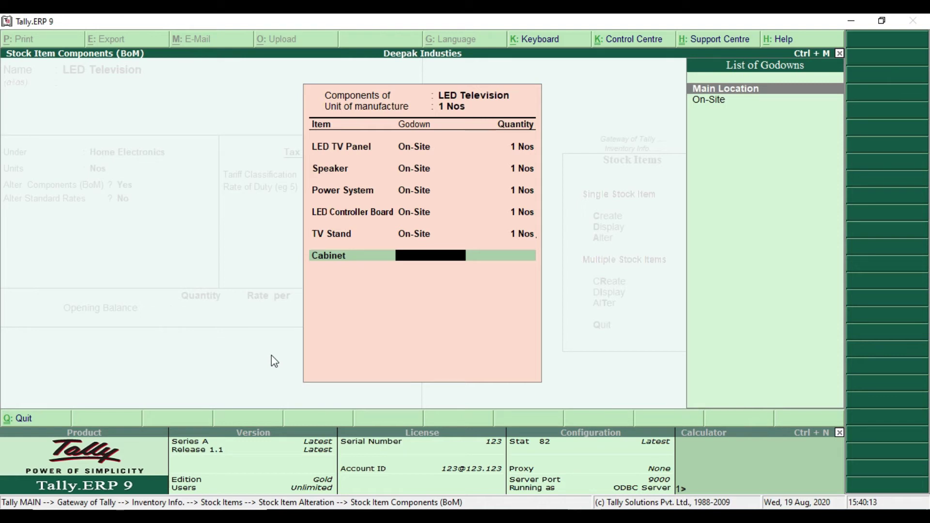
pyautogui.press('Down')
pyautogui.press('Return')
pyautogui.write('1')
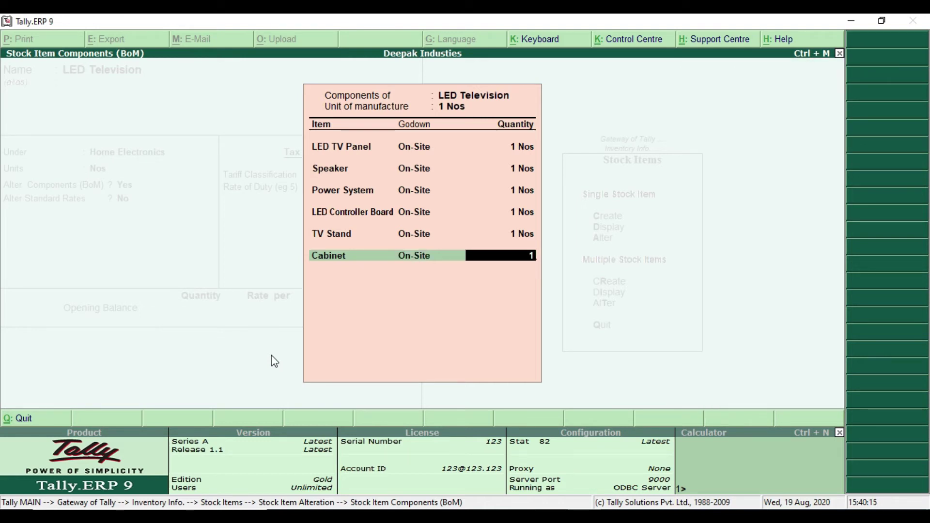
pyautogui.press('Return')
# Add Connectors from the On-Site godown with quantity 1 Nos to the components of LED Television
pyautogui.press('Down')
pyautogui.press('Down')
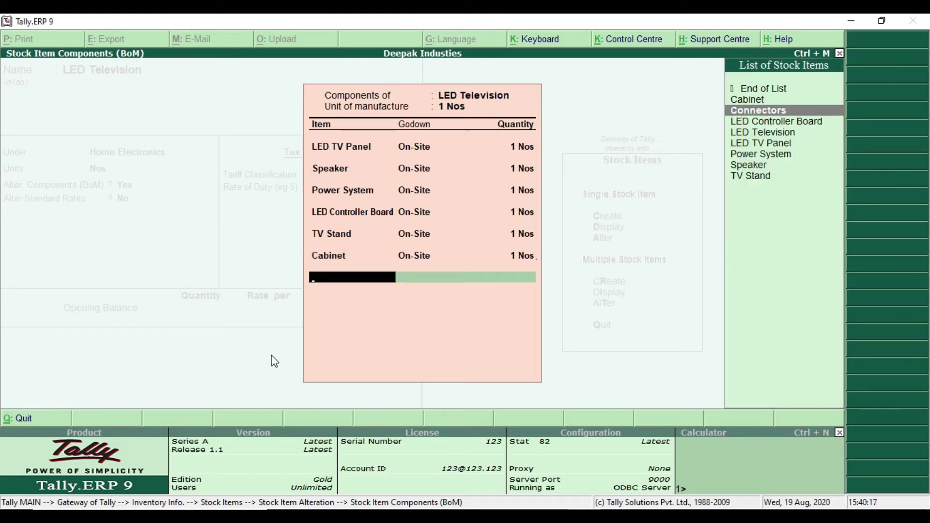
pyautogui.press('Return')
pyautogui.press('Return')
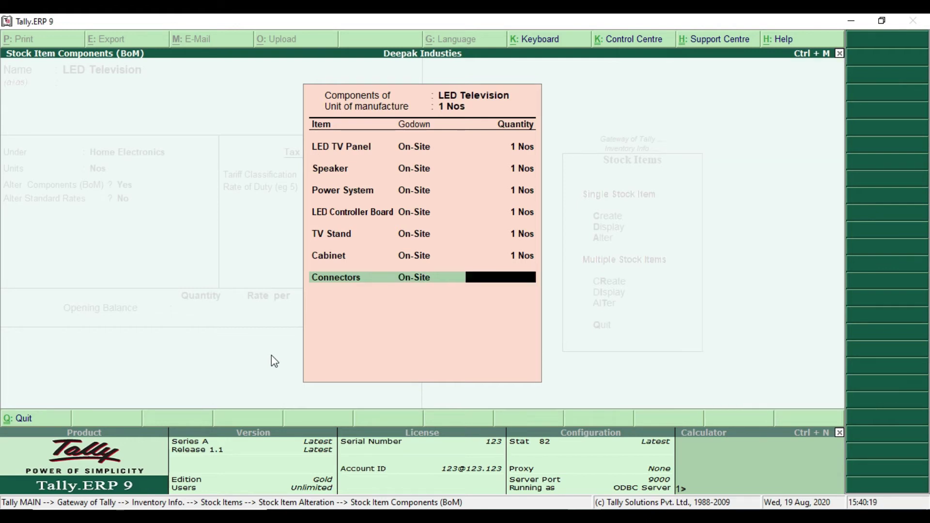
pyautogui.write('1')
pyautogui.press('Return')
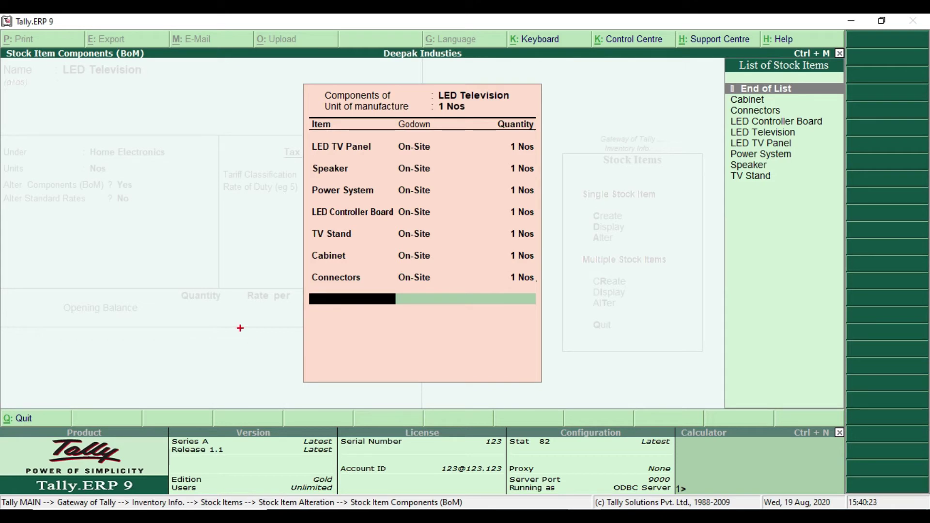
# Review the unit of manufacture and each component's godown and quantity in the LED Television component list
pyautogui.moveTo(423, 86); pyautogui.dragTo(519, 100)
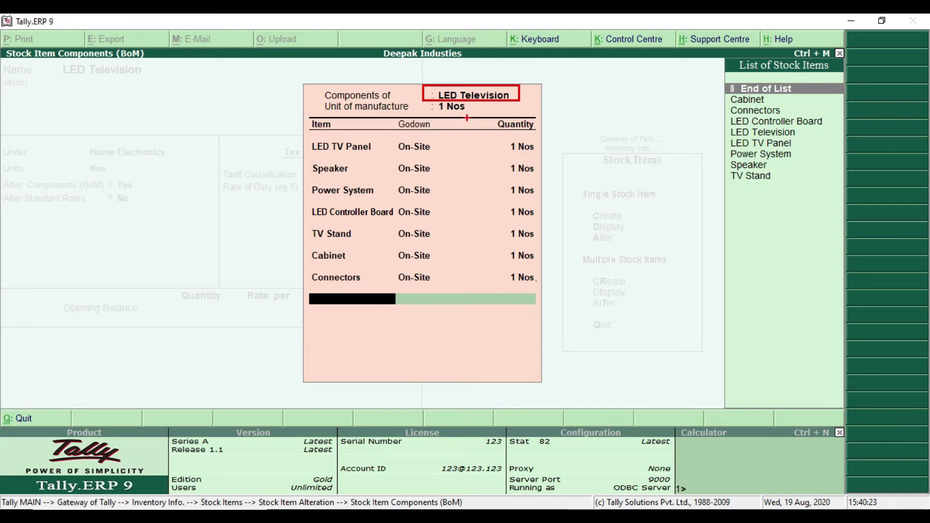
pyautogui.moveTo(433, 101); pyautogui.dragTo(476, 115)
pyautogui.moveTo(301, 138)
pyautogui.mouseDown()
pyautogui.moveTo(387, 157)
pyautogui.moveTo(550, 156)
pyautogui.mouseUp()
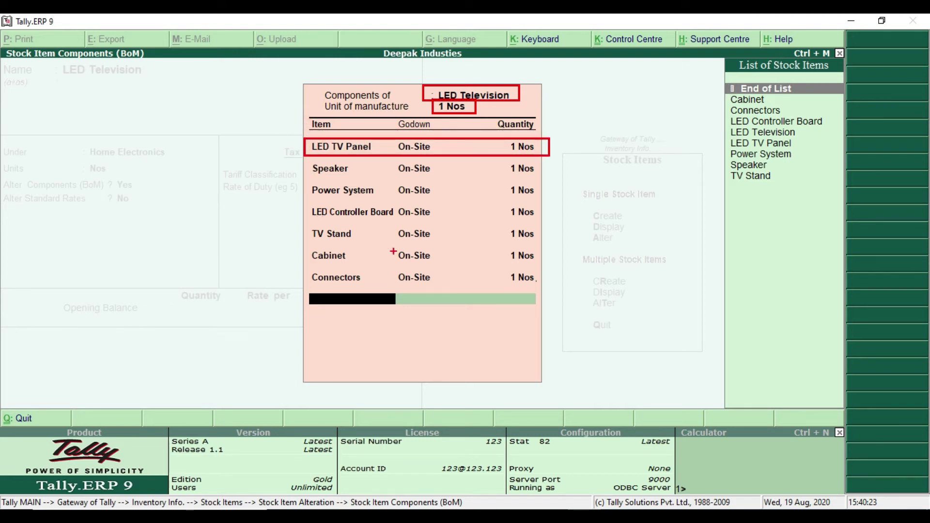
pyautogui.moveTo(306, 163); pyautogui.dragTo(558, 180)
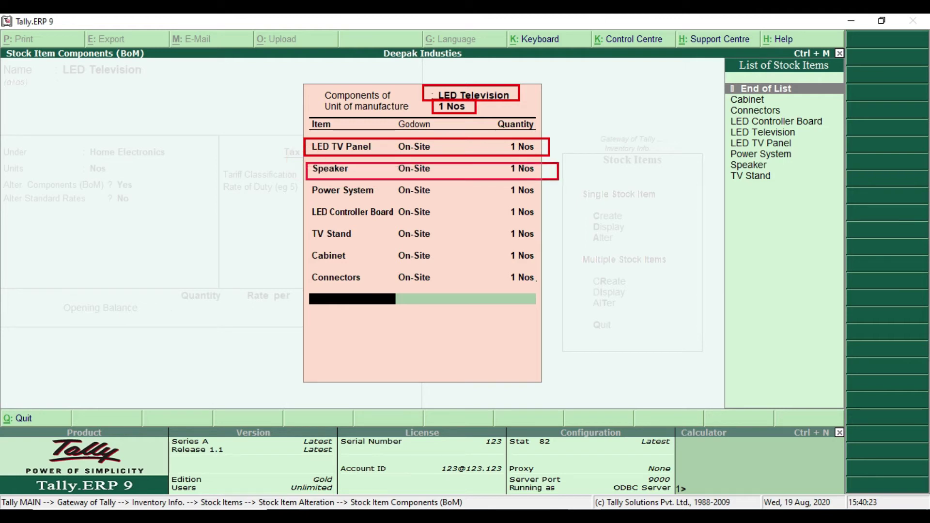
pyautogui.moveTo(304, 180)
pyautogui.mouseDown()
pyautogui.moveTo(527, 218)
pyautogui.moveTo(558, 202)
pyautogui.mouseUp()
pyautogui.moveTo(298, 207)
pyautogui.mouseDown()
pyautogui.moveTo(503, 230)
pyautogui.moveTo(539, 223)
pyautogui.mouseUp()
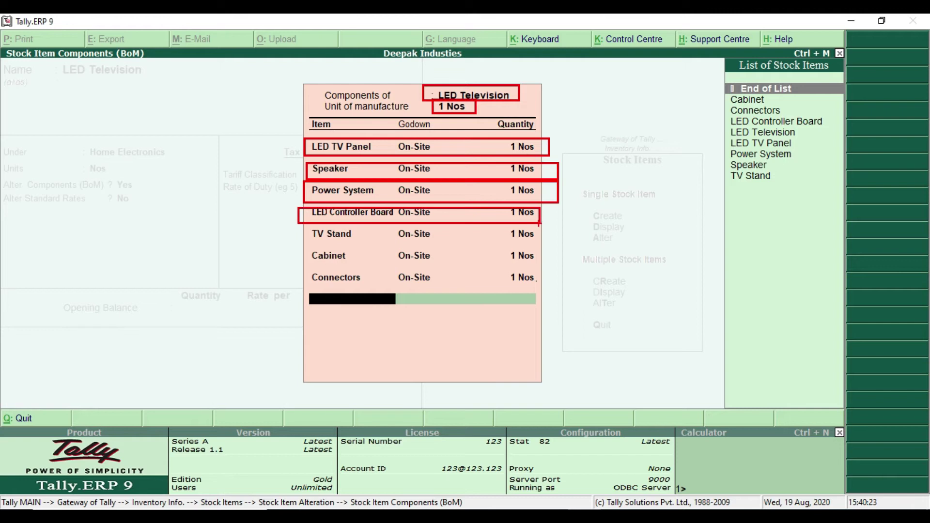
pyautogui.moveTo(303, 225); pyautogui.dragTo(563, 241)
pyautogui.moveTo(305, 247); pyautogui.dragTo(594, 267)
pyautogui.moveTo(303, 270); pyautogui.dragTo(560, 294)
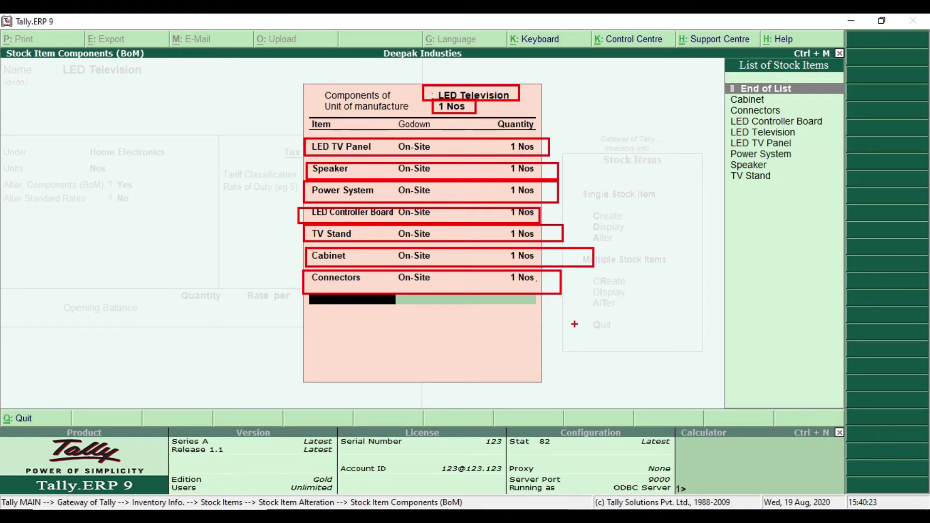
pyautogui.press('Escape')
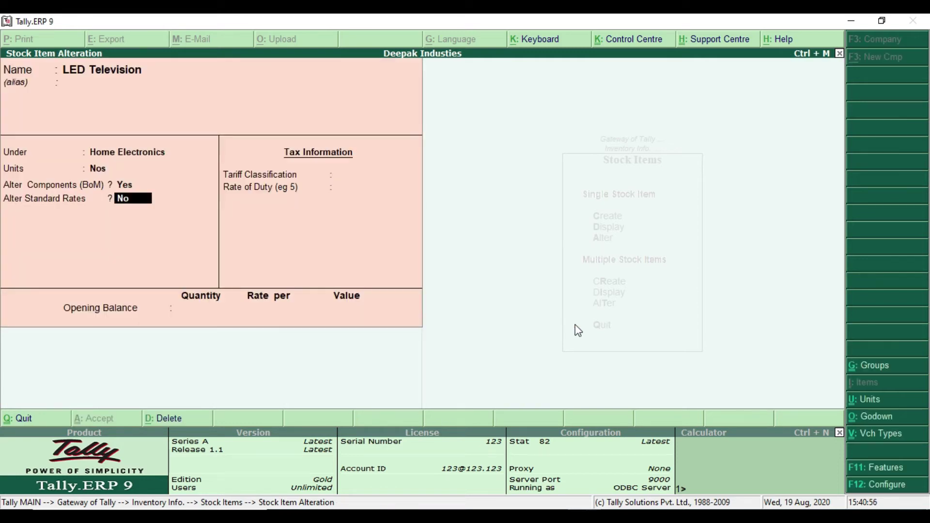
# Save the LED Television stock item without altering standard rates and return to the Gateway of Tally
pyautogui.press('Return')
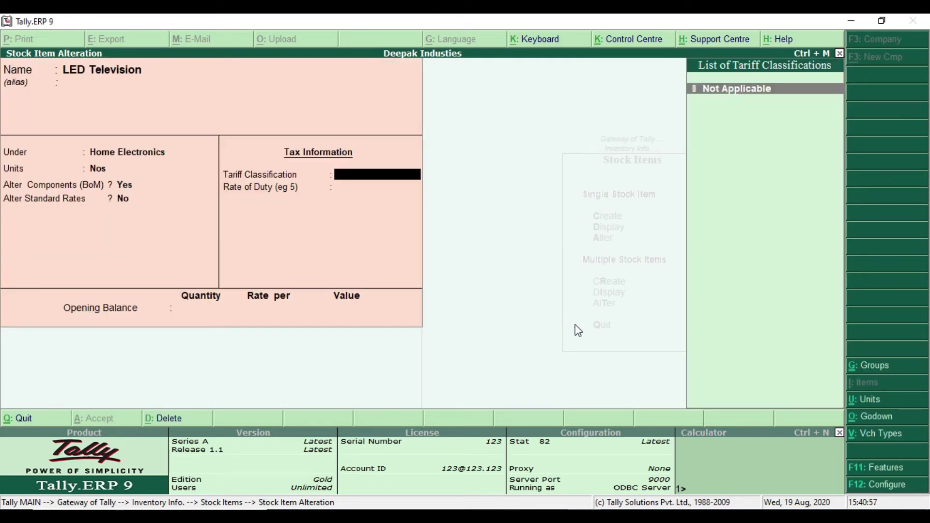
pyautogui.press('Return')
pyautogui.press('Return')
pyautogui.press('Return')
pyautogui.press('Return')
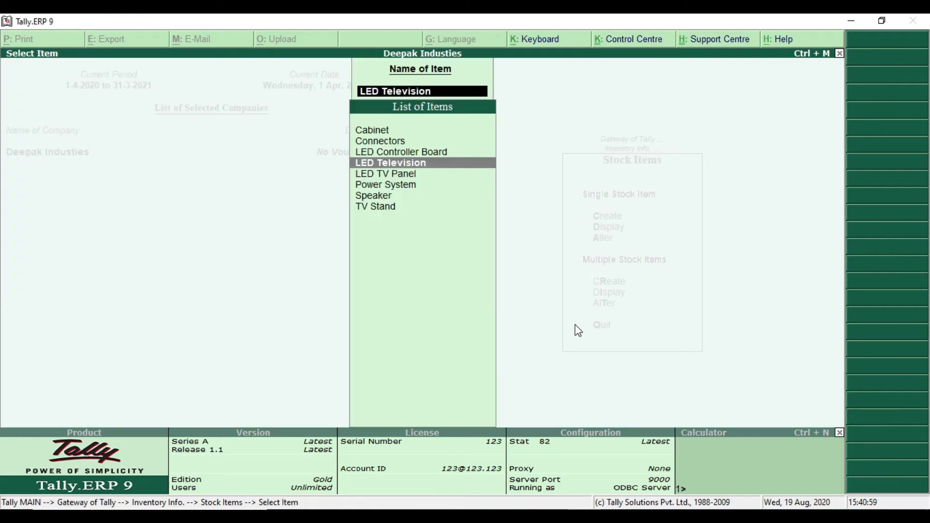
pyautogui.press('Escape')
pyautogui.press('Escape')
pyautogui.press('Escape')
pyautogui.press('Escape')
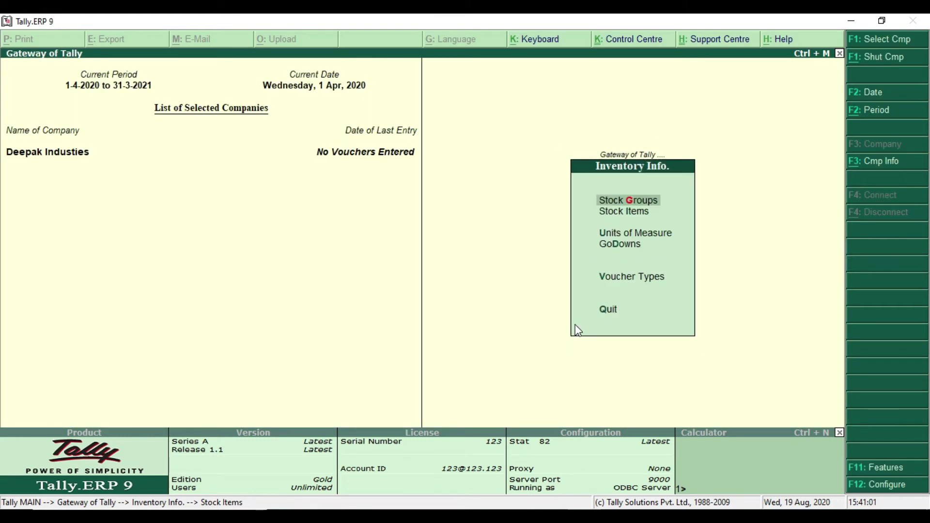
# Examine the instructions for creating the manufacturing voucher in Bill of Material.pdf and return to Tally.ERP 9
pyautogui.hotkey('alt', 'Tab')
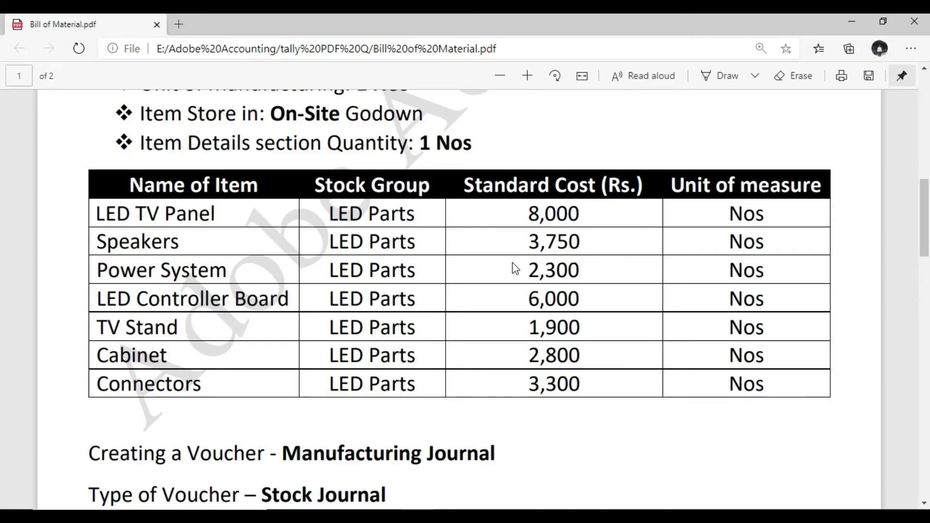
pyautogui.scroll(-4, 515, 269)
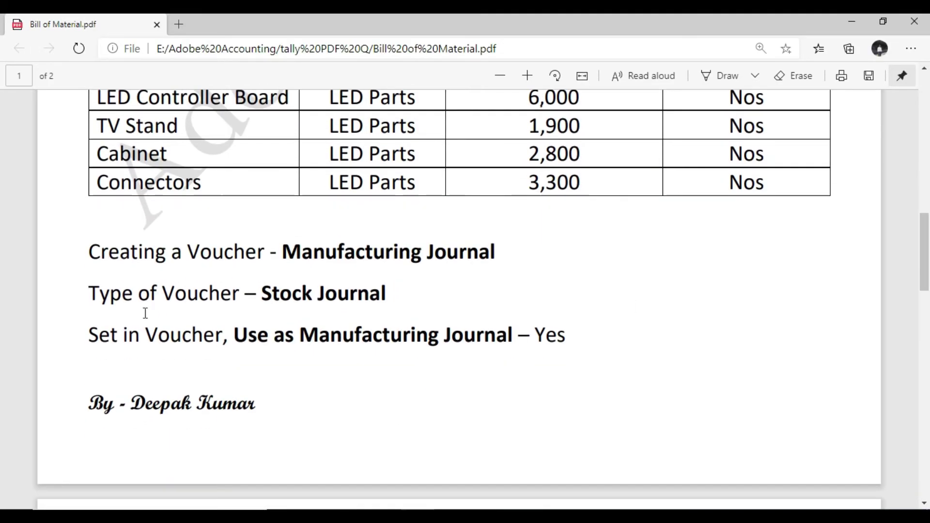
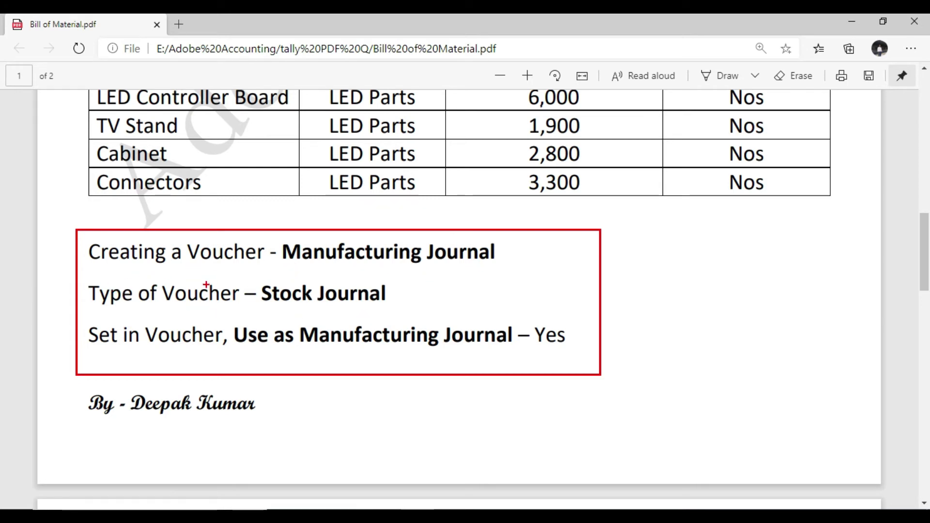
pyautogui.moveTo(256, 275); pyautogui.dragTo(389, 310)
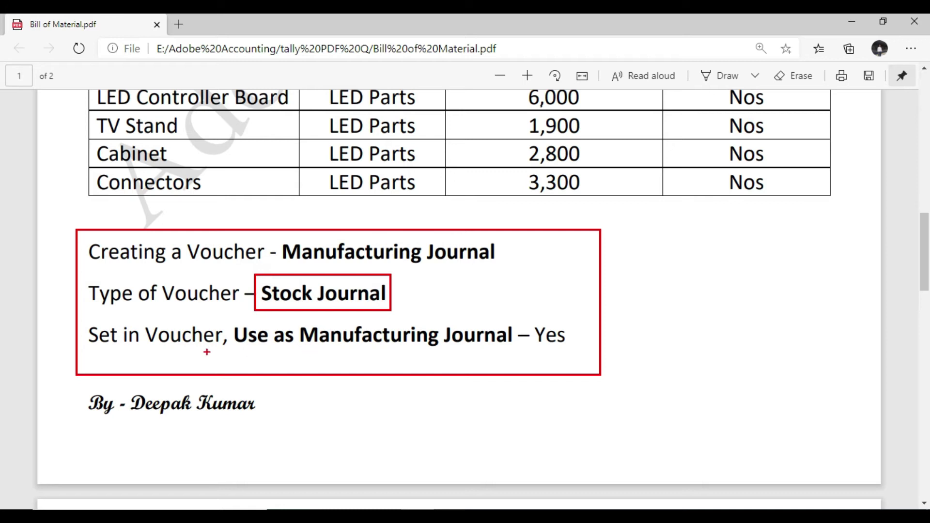
pyautogui.moveTo(226, 320); pyautogui.dragTo(572, 356)
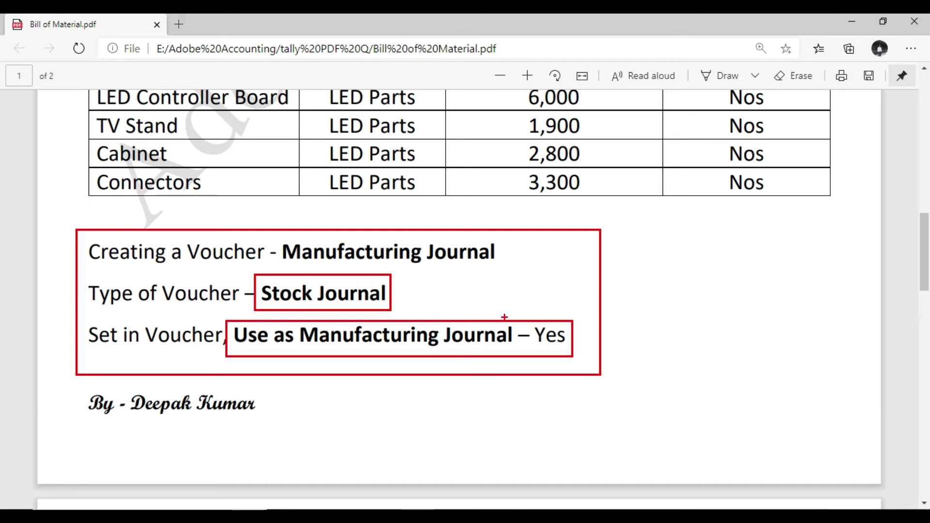
pyautogui.press('Escape')
pyautogui.hotkey('alt', 'Tab')
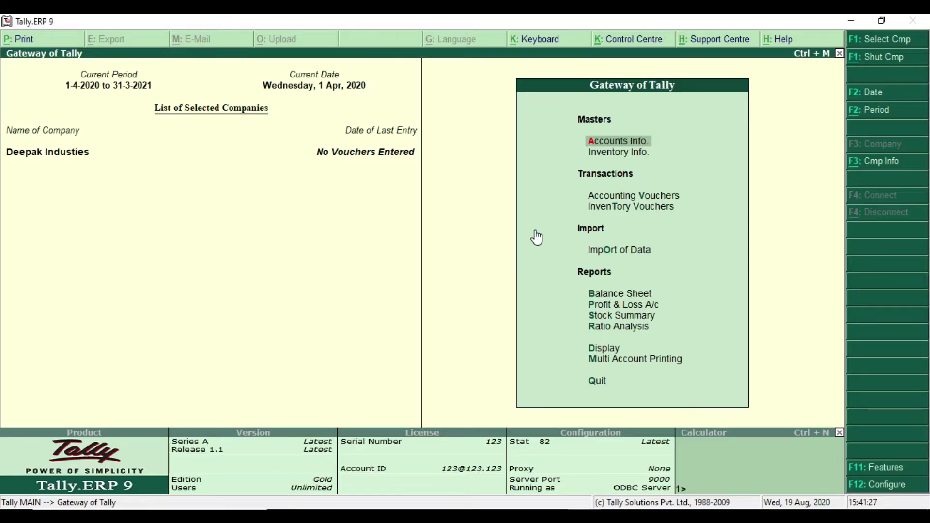
pyautogui.press('Return')
pyautogui.press('Down')
pyautogui.press('Return')
pyautogui.press('Down')
pyautogui.press('Down')
pyautogui.press('Up')
pyautogui.press('Up')
pyautogui.press('Return')
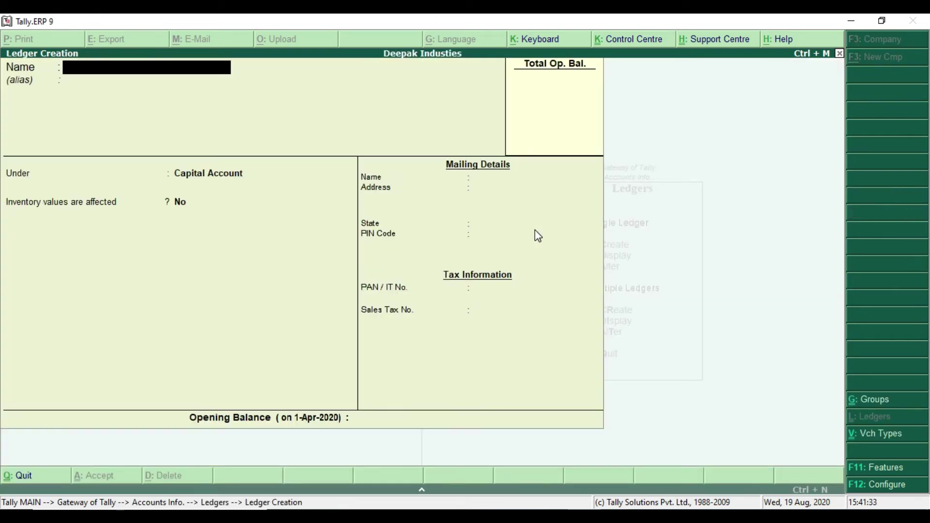
pyautogui.press('Escape')
pyautogui.press('Return')
pyautogui.press('Escape')
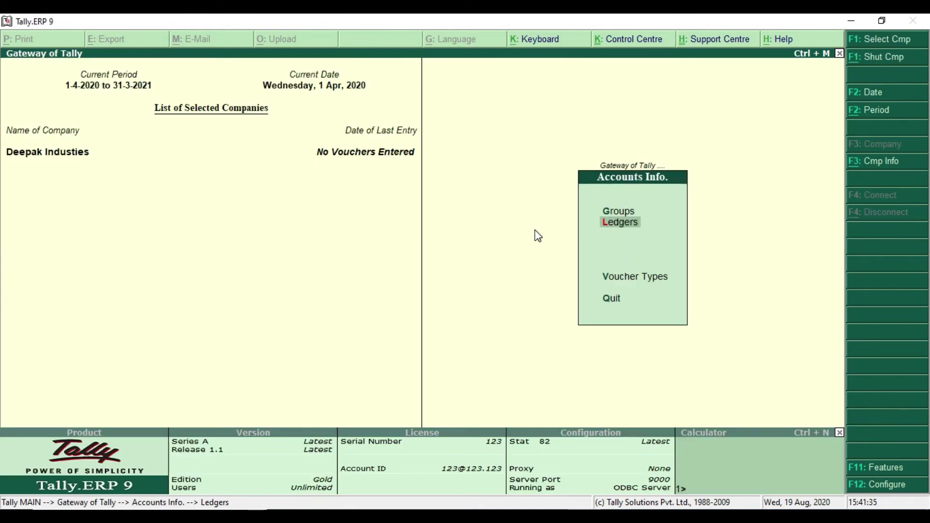
pyautogui.press('Escape')
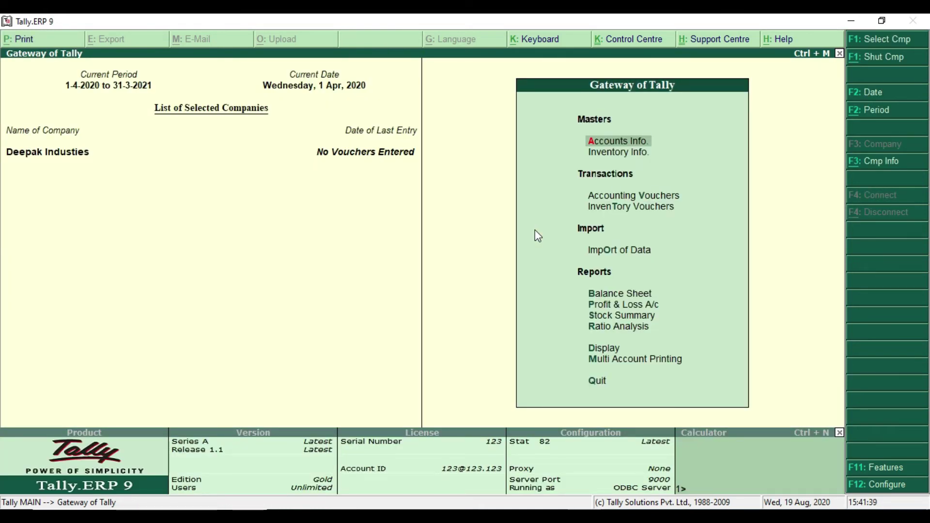
# Start a new voucher type in the accounts masters and name it Manufacturing Journal
pyautogui.press('Return')
pyautogui.press('Down')
pyautogui.press('Down')
pyautogui.press('Down')
pyautogui.press('Up')
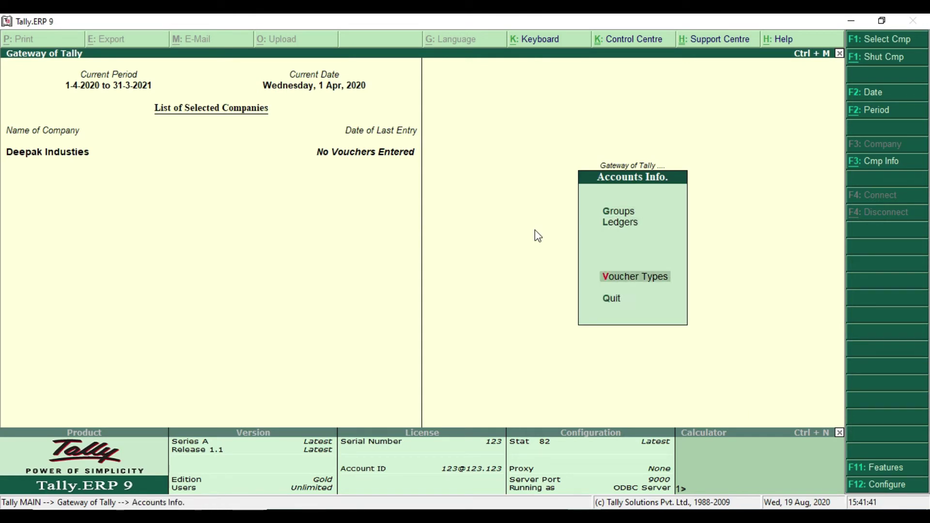
pyautogui.press('Return')
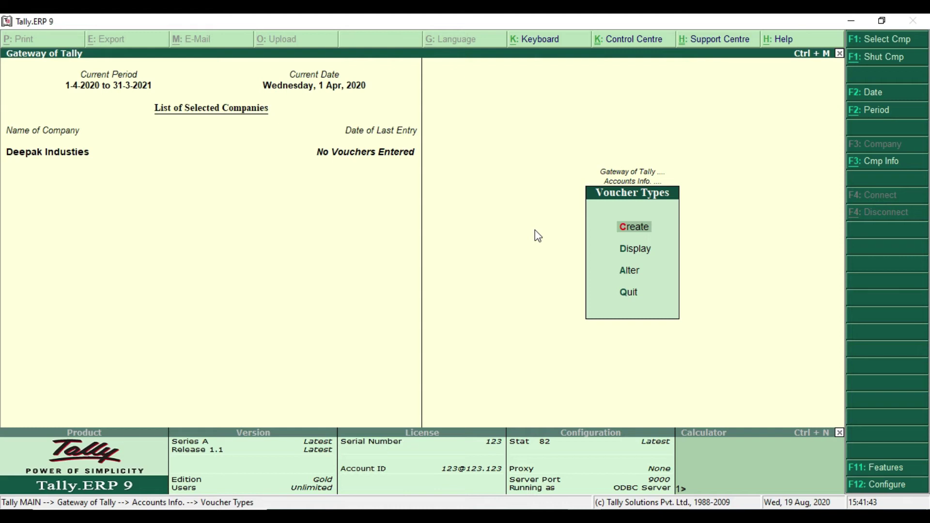
pyautogui.press('Return')
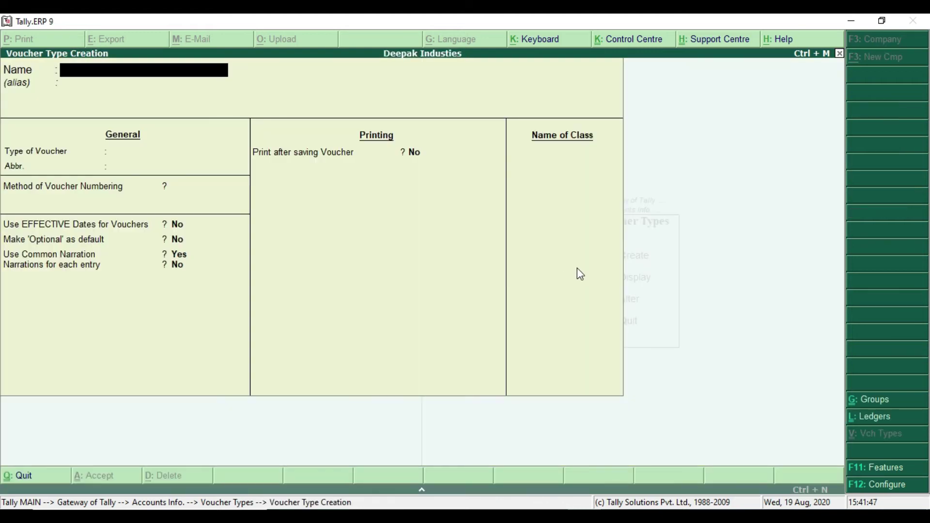
pyautogui.write('Manufacturing Jou')
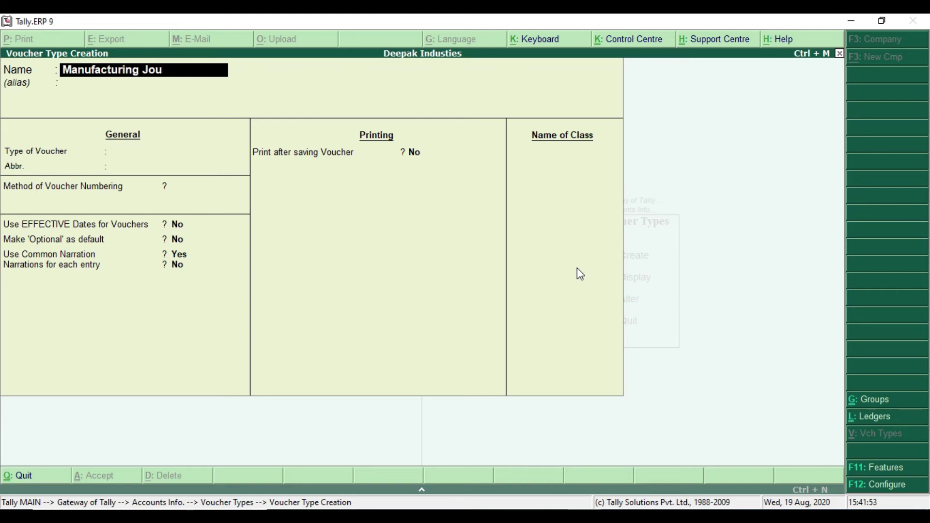
pyautogui.write('rnal')
pyautogui.press('Return')
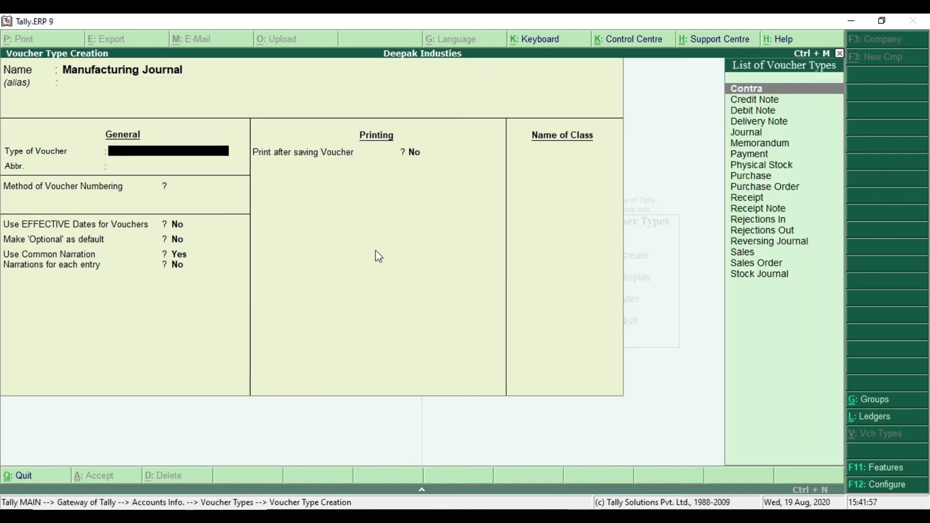
# Check the voucher type in Bill of Material.pdf and base Manufacturing Journal on Stock Journal, keeping the default numbering, date and narration options
pyautogui.moveTo(2, 138); pyautogui.dragTo(240, 165)
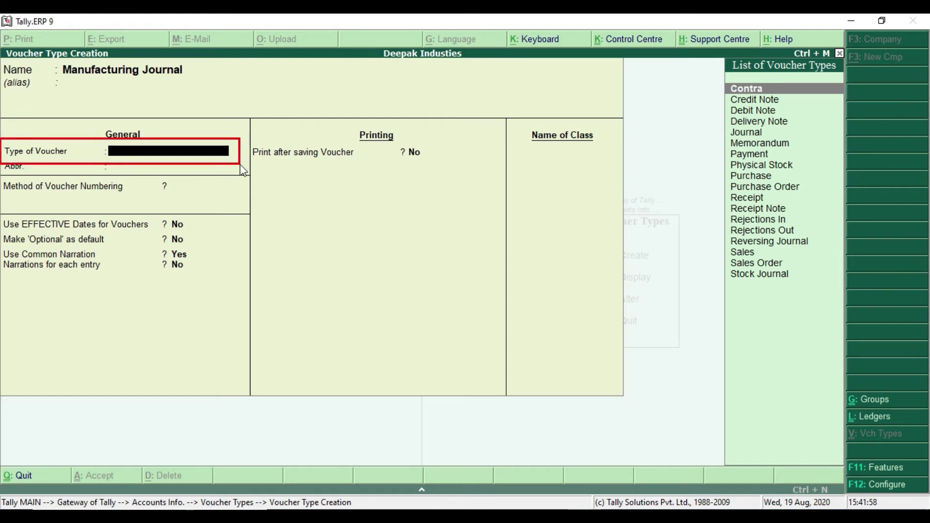
pyautogui.hotkey('alt', 'Tab')
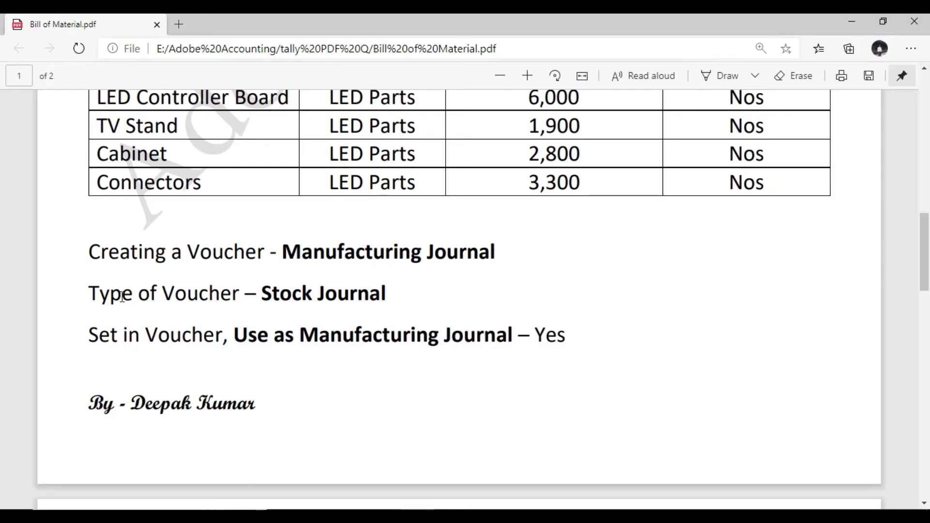
pyautogui.moveTo(78, 283); pyautogui.dragTo(411, 310)
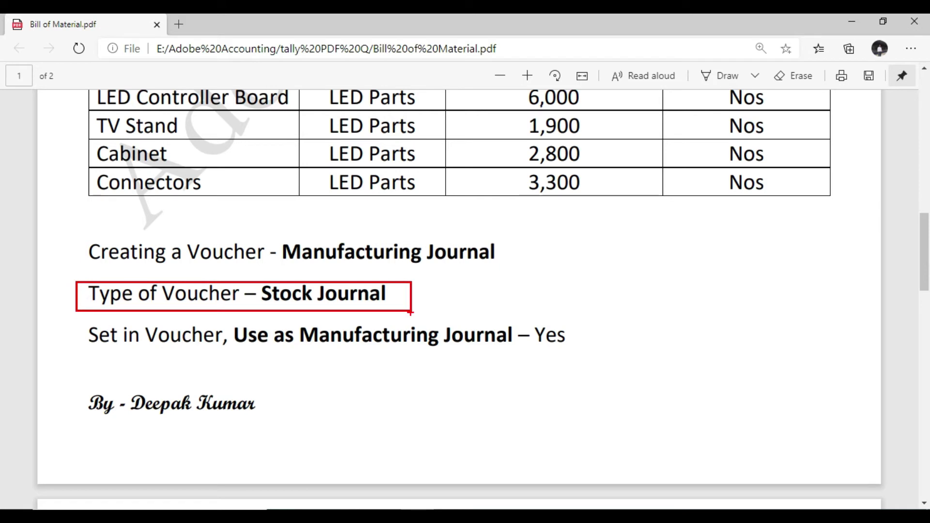
pyautogui.press('Escape')
pyautogui.hotkey('alt', 'Tab')
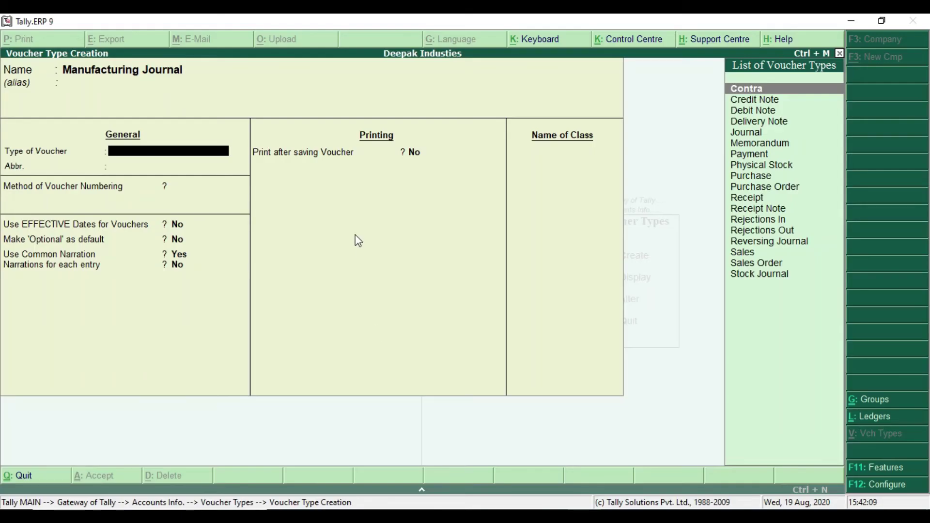
pyautogui.click(772, 280)
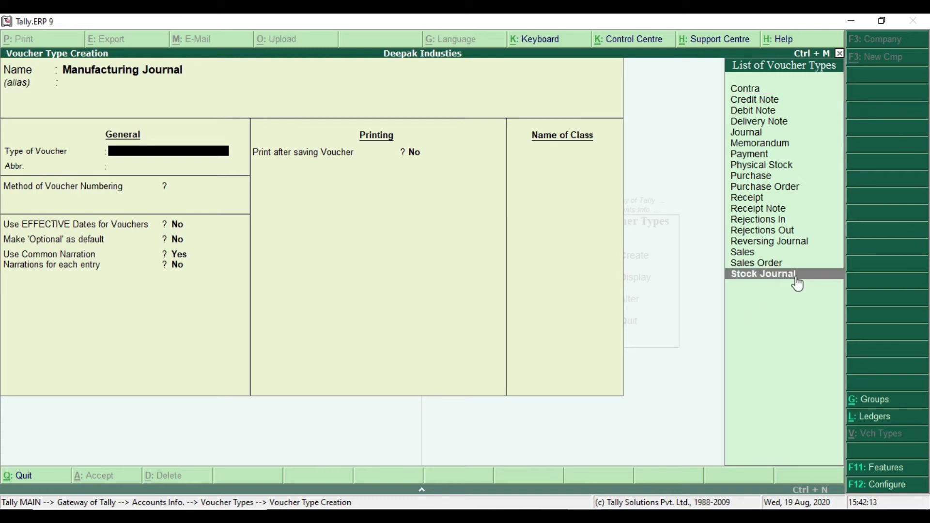
pyautogui.click(797, 284)
pyautogui.press('Return')
pyautogui.press('Return')
pyautogui.press('Return')
pyautogui.press('Return')
pyautogui.press('Return')
pyautogui.press('Return')
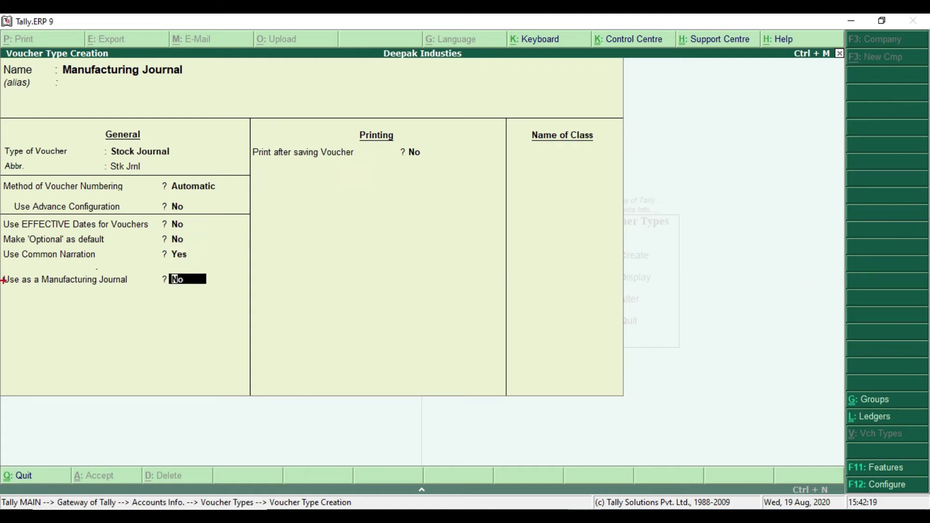
# Check the manufacturing setting in Bill of Material.pdf and set Use as a Manufacturing Journal to Yes for the voucher type in Tally.ERP 9
pyautogui.moveTo(2, 268)
pyautogui.mouseDown()
pyautogui.moveTo(10, 291)
pyautogui.moveTo(218, 294)
pyautogui.mouseUp()
pyautogui.press('Escape')
pyautogui.hotkey('alt', 'Tab')
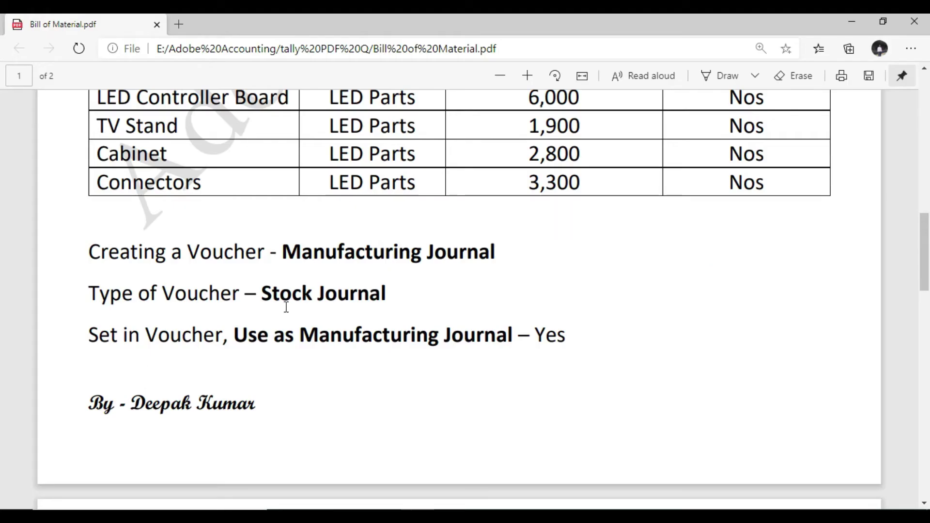
pyautogui.hotkey('ctrl', '2')
pyautogui.moveTo(227, 318)
pyautogui.mouseDown()
pyautogui.moveTo(380, 357)
pyautogui.moveTo(579, 357)
pyautogui.mouseUp()
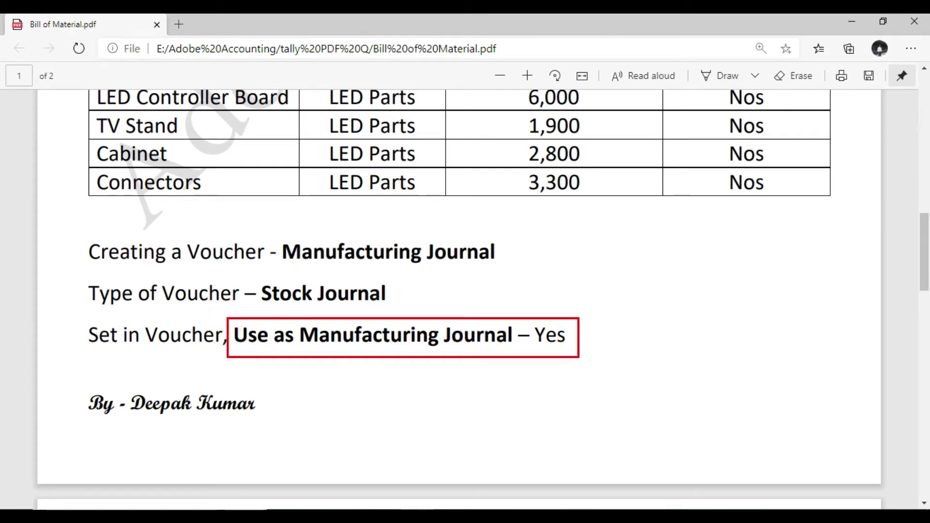
pyautogui.press('Escape')
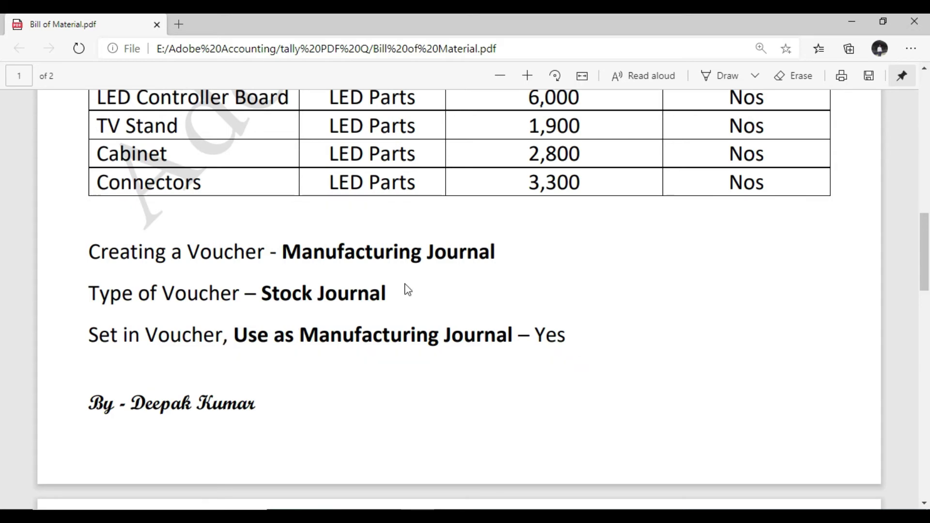
pyautogui.hotkey('alt', 'Tab')
pyautogui.write('y')
pyautogui.press('Return')
pyautogui.press('Return')
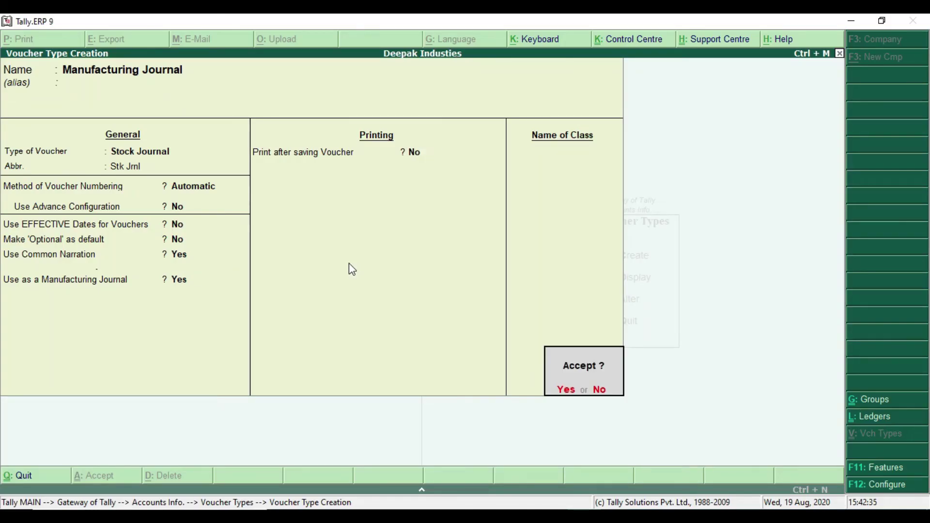
# Save the Manufacturing Journal voucher type and return to the Gateway of Tally
pyautogui.press('Return')
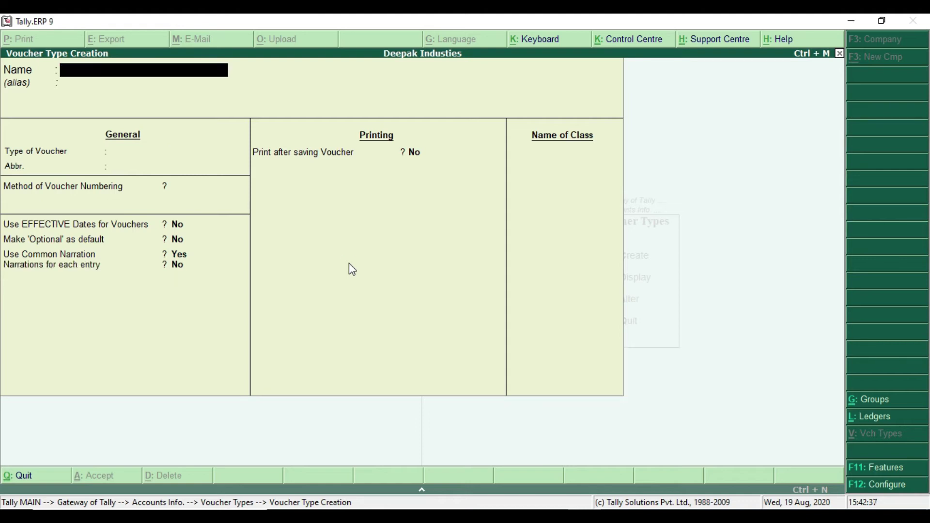
pyautogui.press('Escape')
pyautogui.press('Escape')
pyautogui.press('Escape')
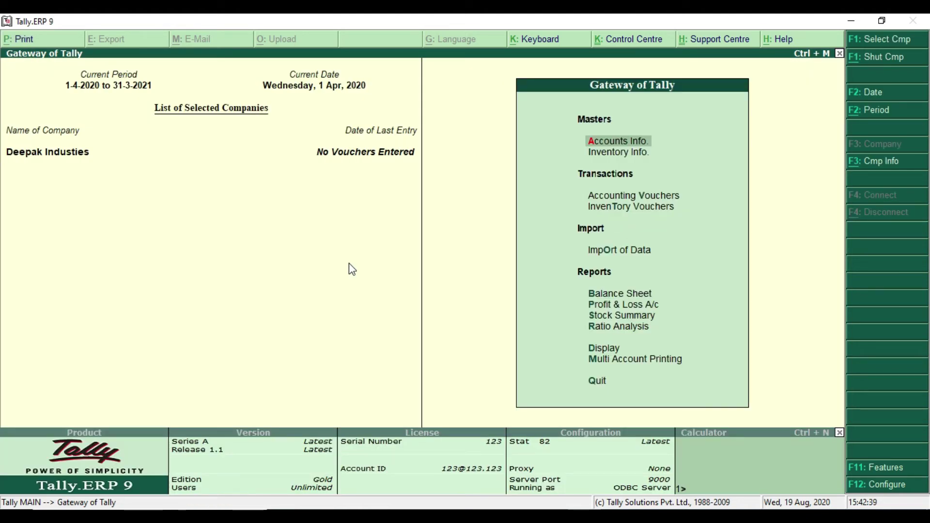
# Examine the supplier, items, quantities and standard costs of the 1-Apr-2020 purchase in Bill of Material.pdf and return to Tally.ERP 9
pyautogui.hotkey('alt', 'Tab')
pyautogui.scroll(-4, 329, 241)
pyautogui.scroll(-5, 329, 241)
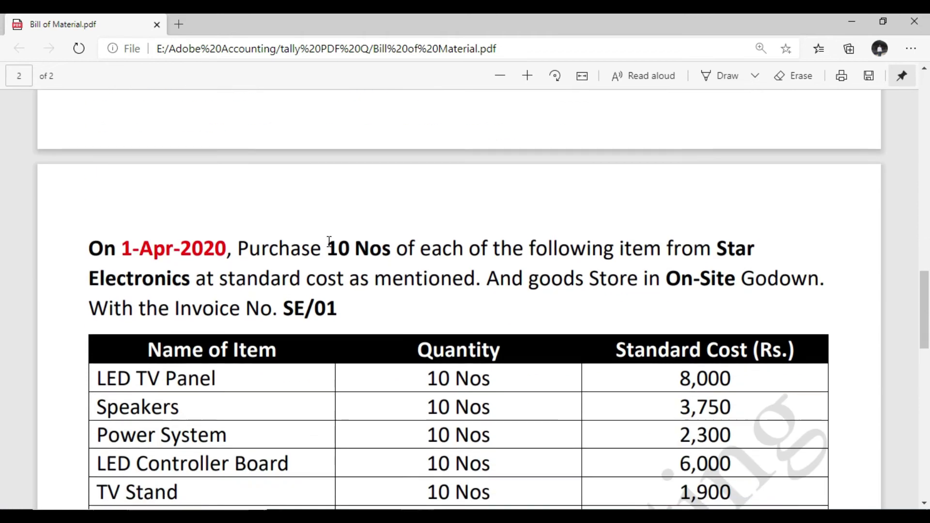
pyautogui.scroll(1, 301, 219)
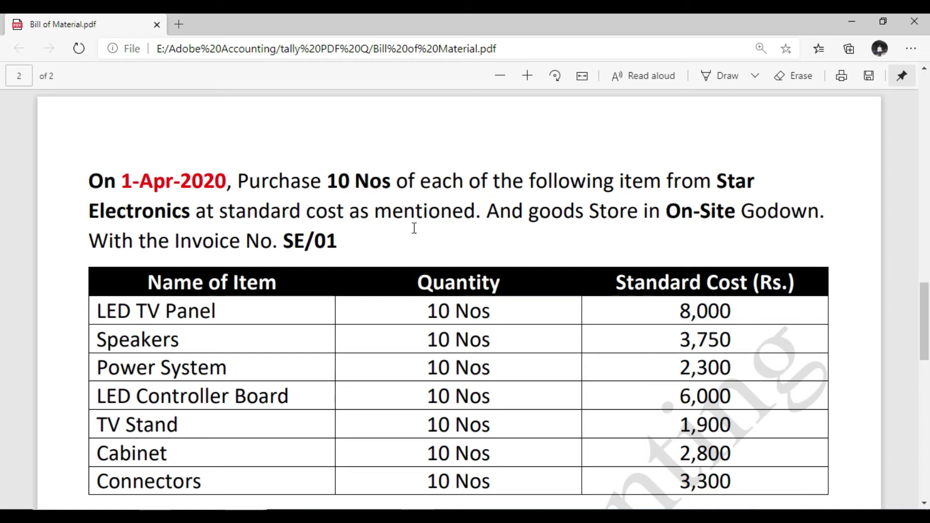
pyautogui.scroll(-1, 228, 334)
pyautogui.scroll(1, 356, 333)
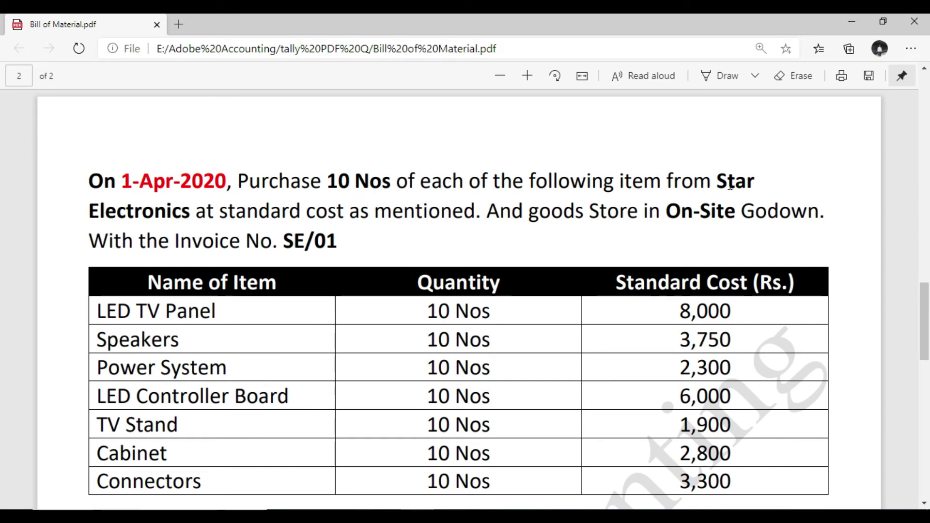
pyautogui.moveTo(88, 210); pyautogui.dragTo(189, 212)
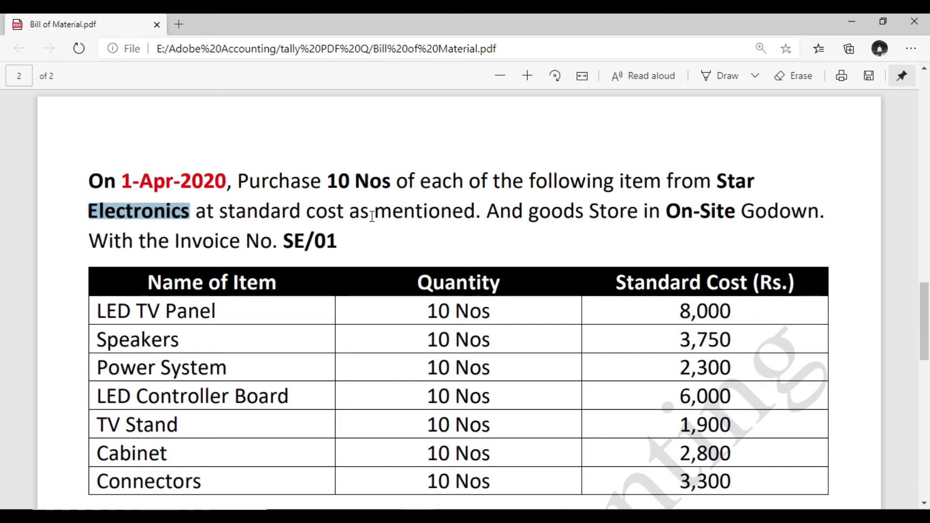
pyautogui.doubleClick(722, 182)
pyautogui.moveTo(89, 210); pyautogui.dragTo(189, 223)
pyautogui.scroll(-3, 199, 347)
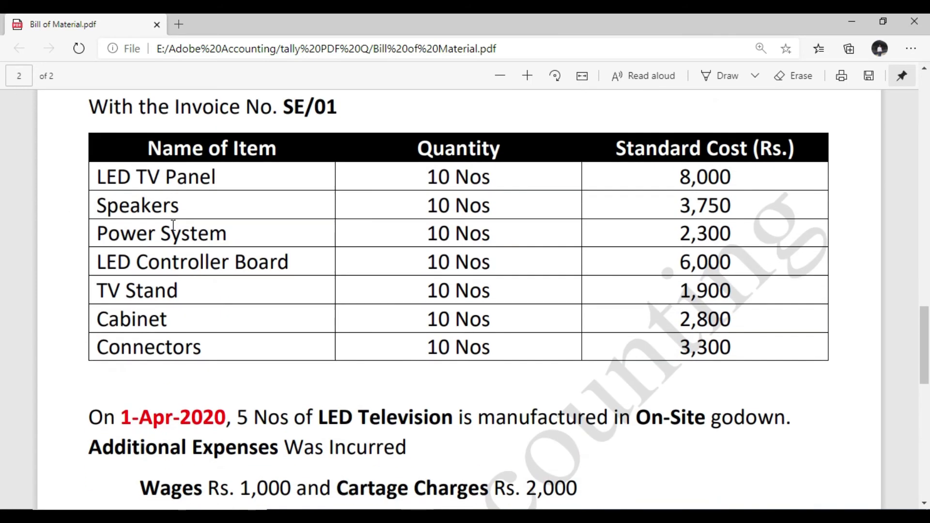
pyautogui.scroll(2, 197, 301)
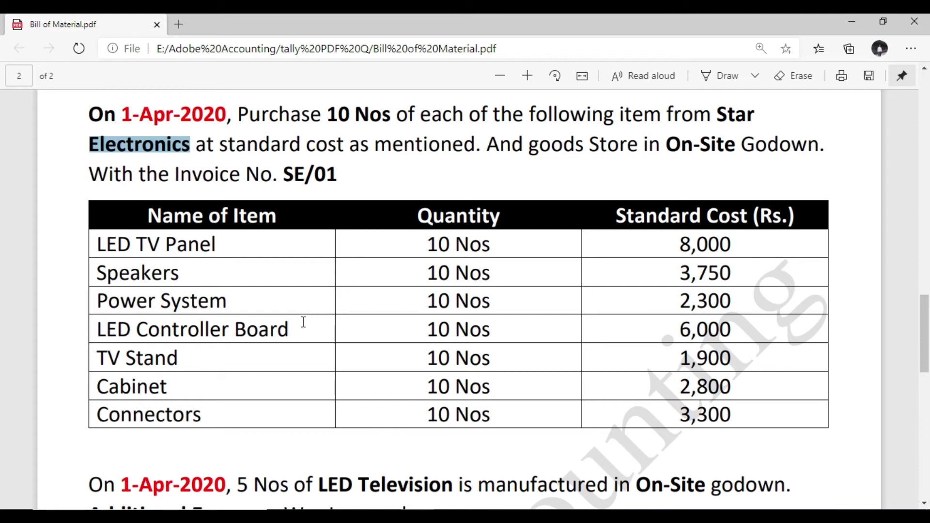
pyautogui.click(533, 141)
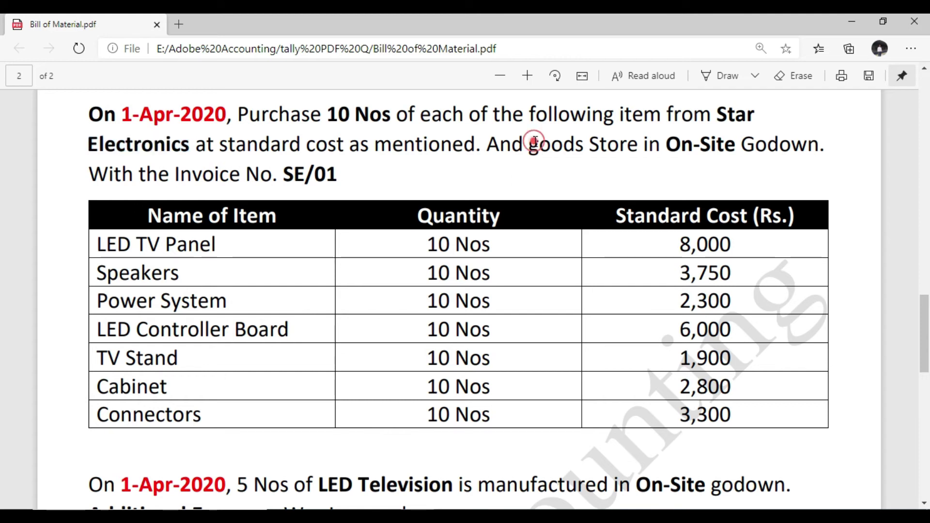
pyautogui.doubleClick(720, 116)
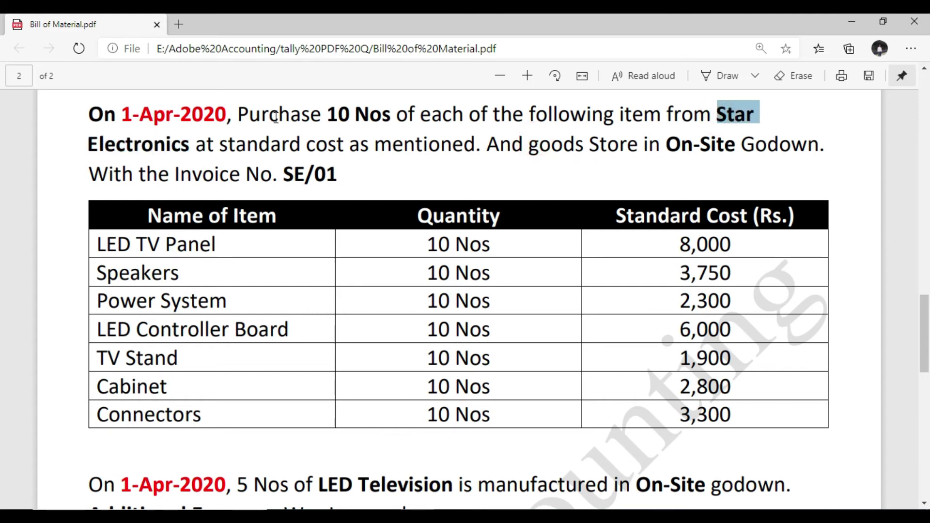
pyautogui.doubleClick(239, 115)
pyautogui.hotkey('alt', 'Tab')
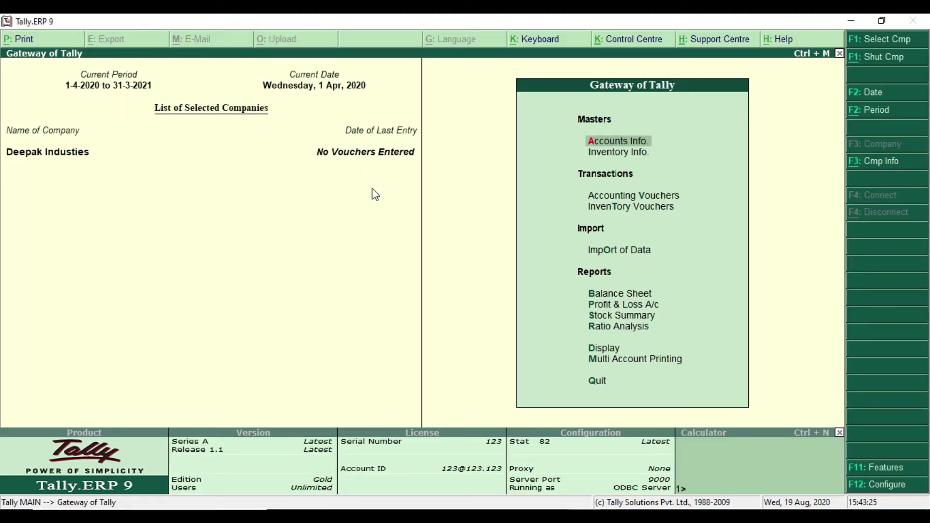
# Start a new single ledger in the accounts masters and name it Purchase without an alias
pyautogui.press('Return')
pyautogui.press('Down')
pyautogui.press('Return')
pyautogui.press('Return')
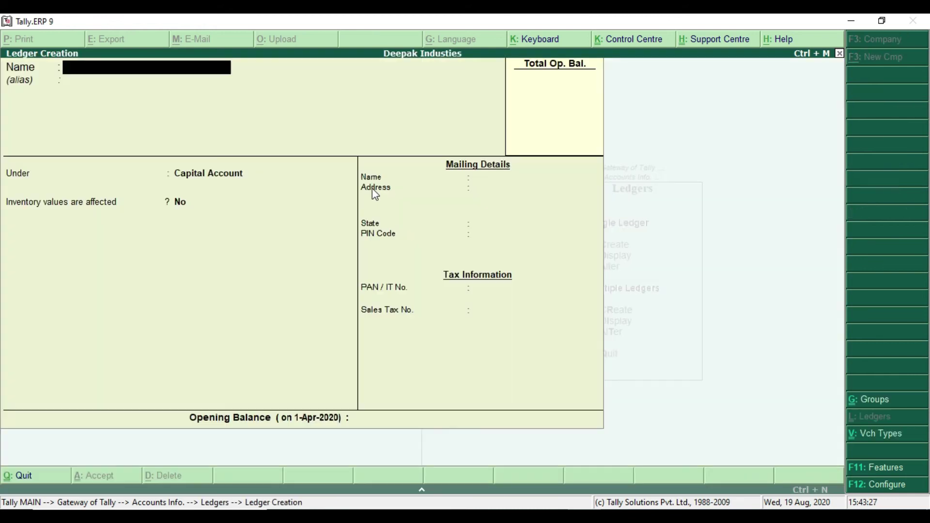
pyautogui.write('Purchase')
pyautogui.press('Return')
pyautogui.press('Return')
# Place the Purchase ledger under Purchase Accounts with inventory values affected and save it
pyautogui.write('P')
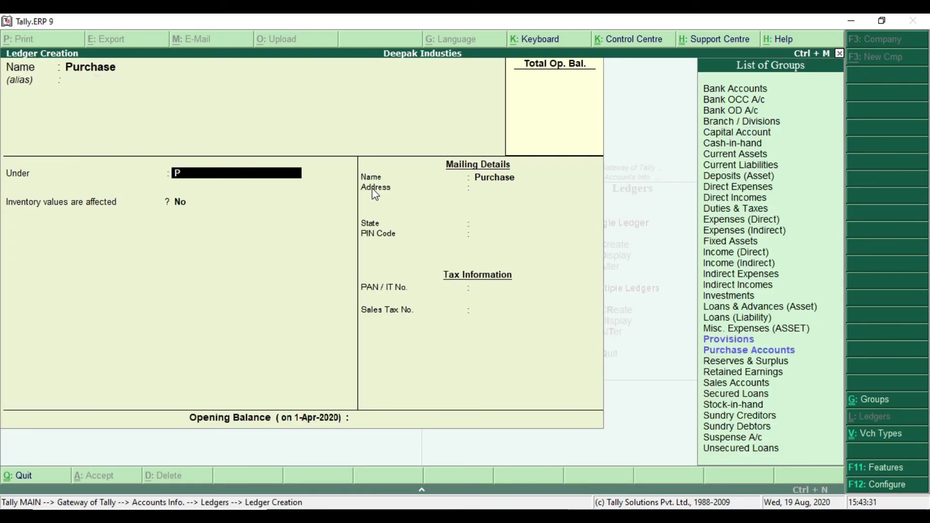
pyautogui.write('u')
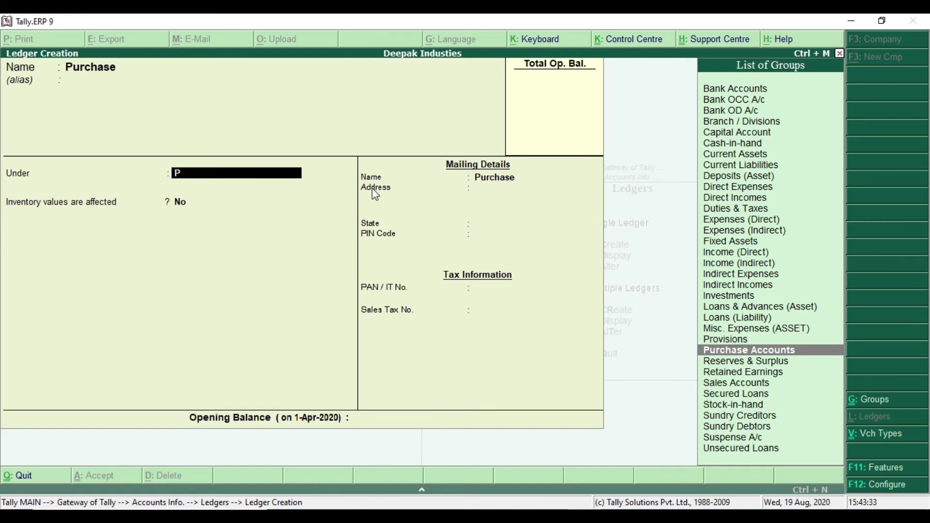
pyautogui.press('Return')
pyautogui.press('Return')
pyautogui.press('Return')
pyautogui.press('Return')
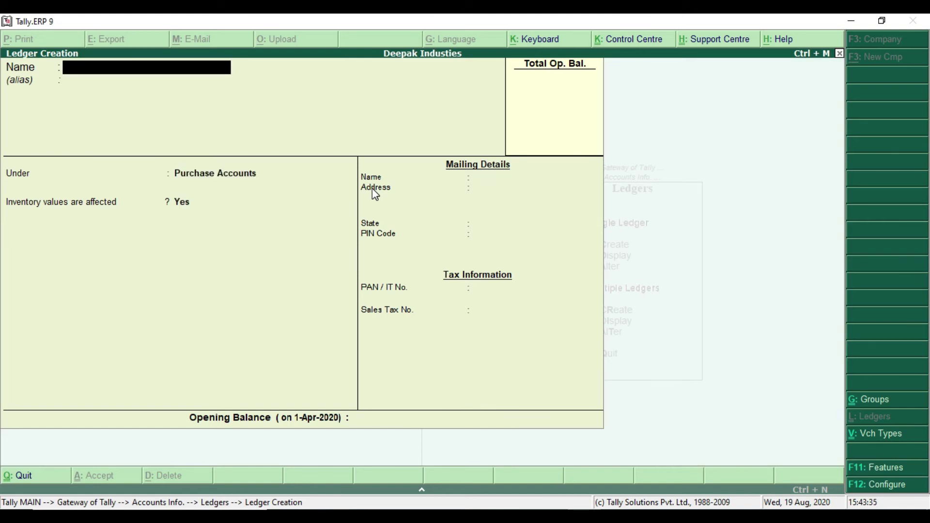
# Name the next ledger Star Electronics and place it under Sundry Creditors
pyautogui.write('Sta')
pyautogui.write('Electronics')
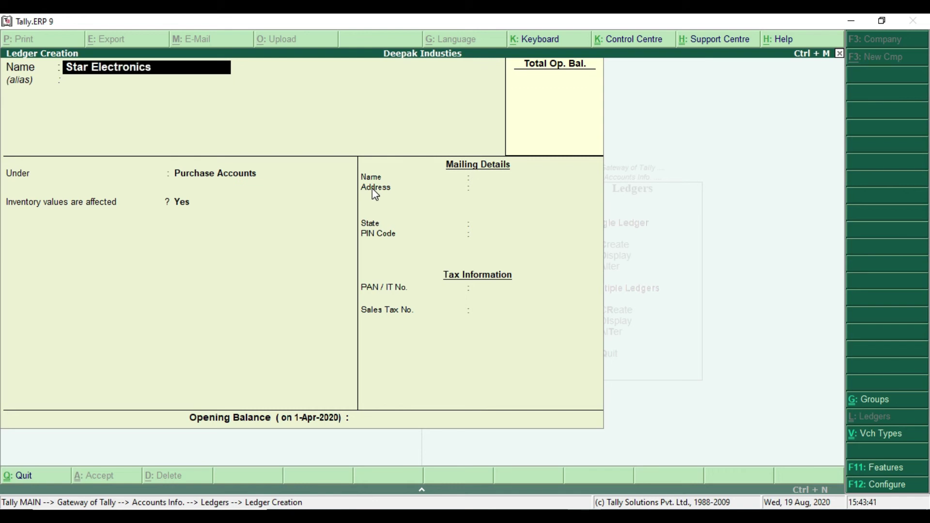
pyautogui.press('Return')
pyautogui.press('Return')
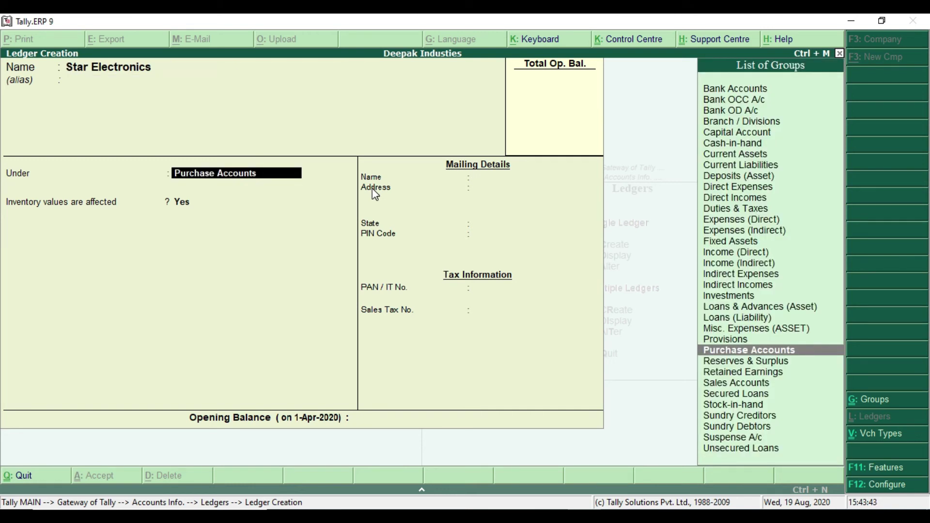
pyautogui.write('S')
pyautogui.press('Down')
pyautogui.press('Down')
pyautogui.press('Down')
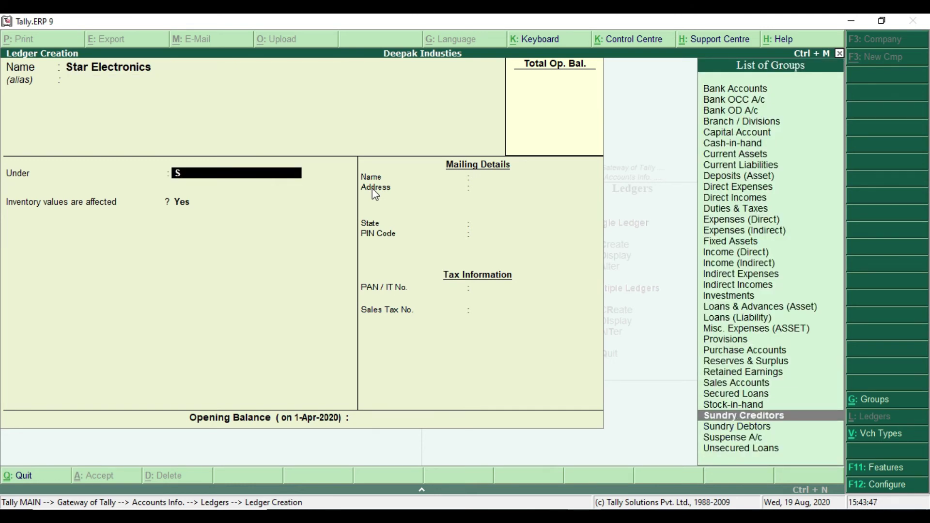
pyautogui.press('Return')
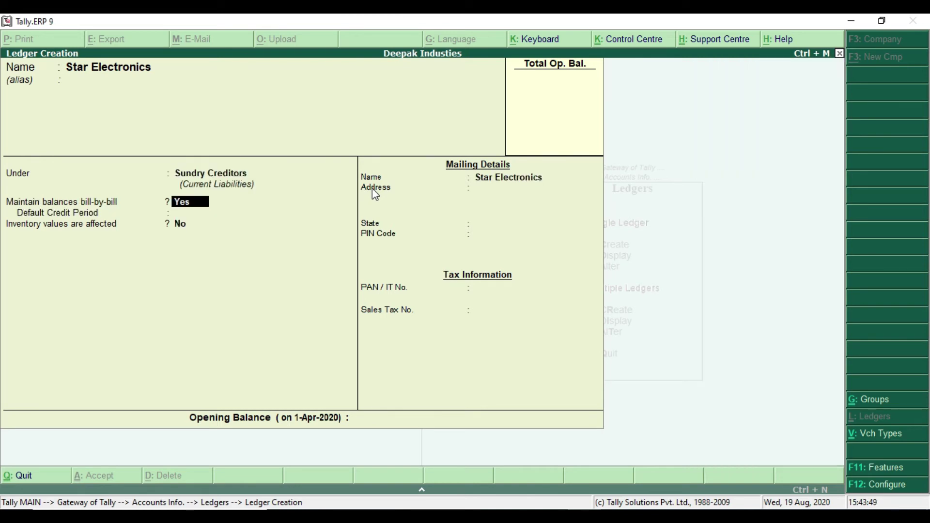
# Finish the Star Electronics ledger with bill-by-bill balances and default mailing details, and return to the Gateway of Tally
pyautogui.press('Return')
pyautogui.press('Return')
pyautogui.press('Return')
pyautogui.press('Return')
pyautogui.press('Return')
pyautogui.press('Return')
pyautogui.press('Return')
pyautogui.press('Return')
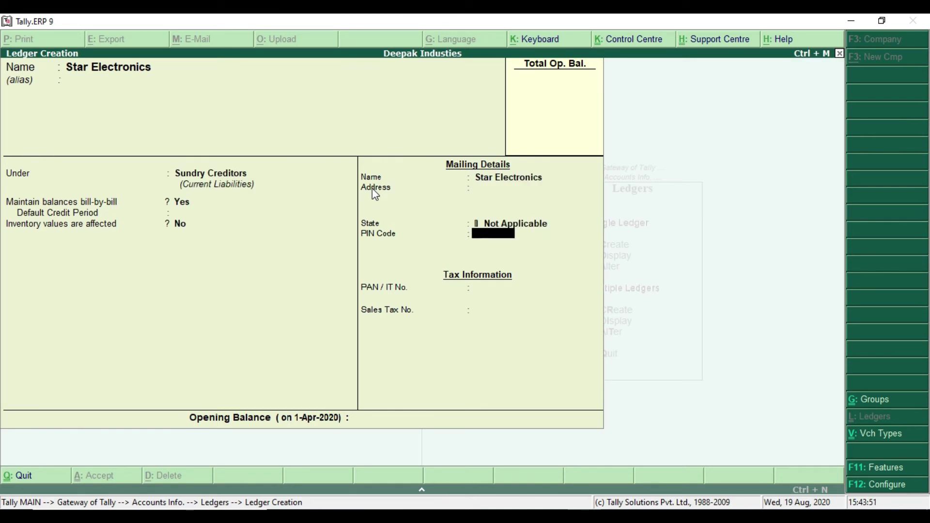
pyautogui.press('Escape')
pyautogui.press('Escape')
pyautogui.press('y')
pyautogui.press('Escape')
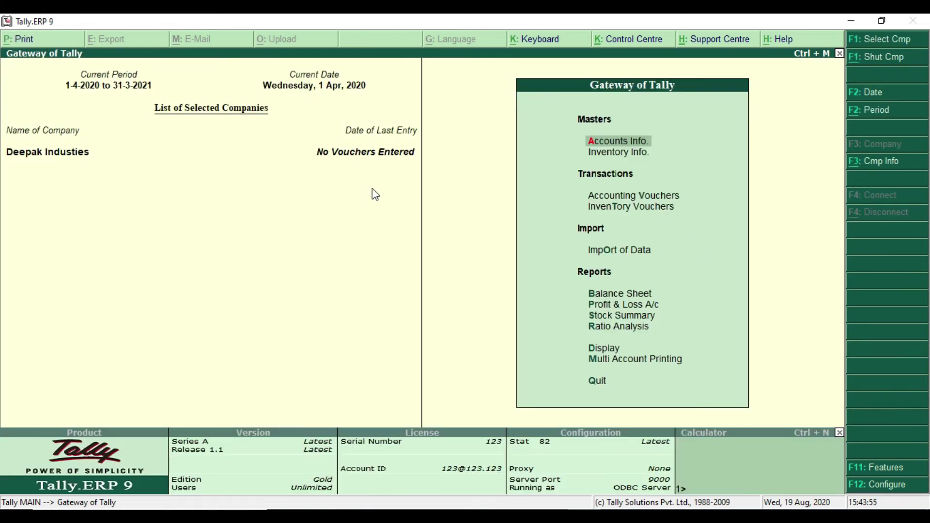
# Check the Star Electronics purchase details in Bill of Material.pdf, return to Tally.ERP 9 and open a new Purchase voucher
pyautogui.hotkey('alt', 'Tab')
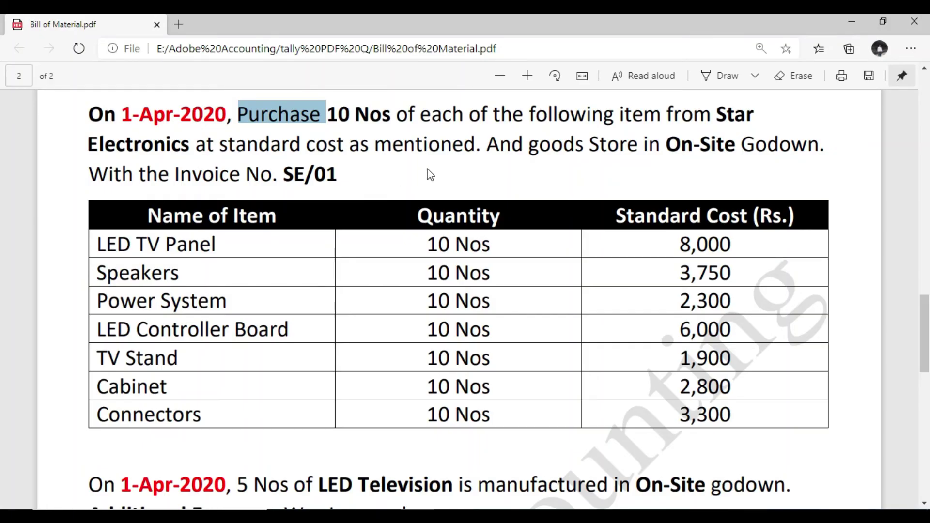
pyautogui.moveTo(664, 148); pyautogui.dragTo(737, 148)
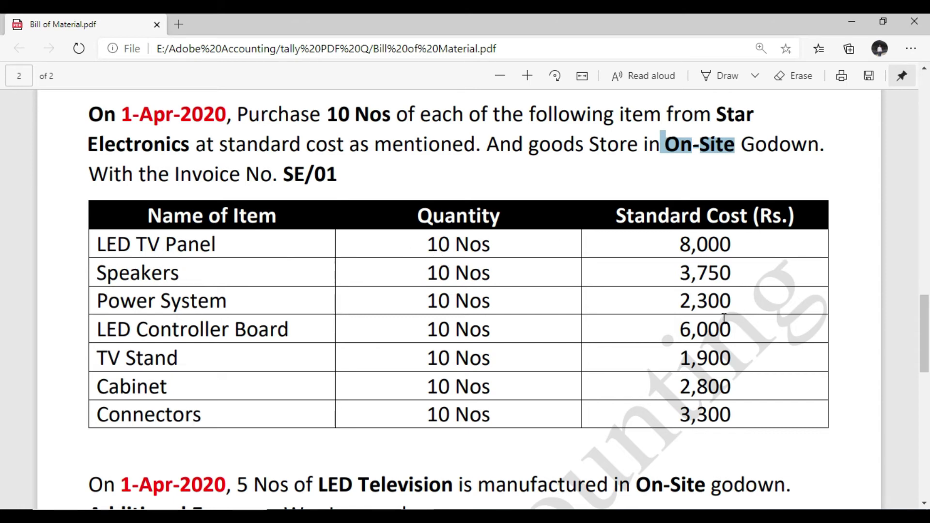
pyautogui.hotkey('alt', 'Tab')
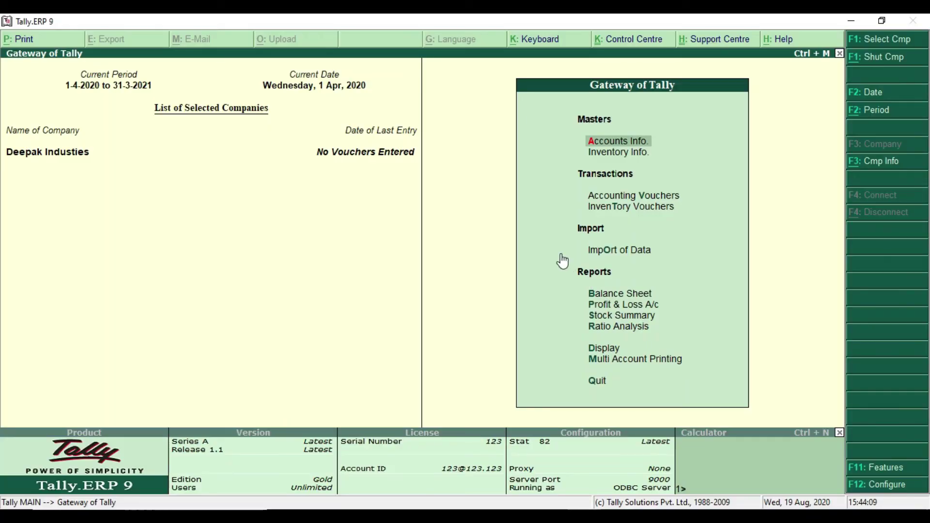
pyautogui.press('Down')
pyautogui.press('Down')
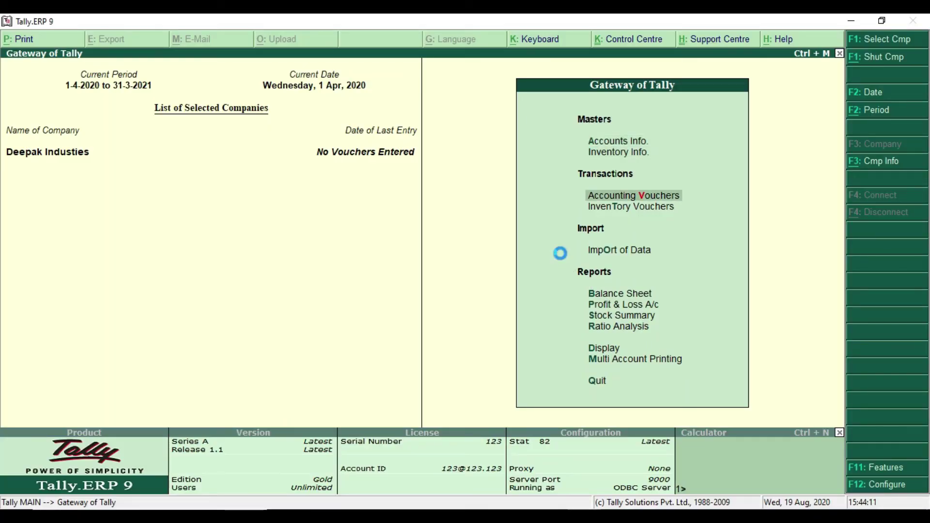
pyautogui.press('Return')
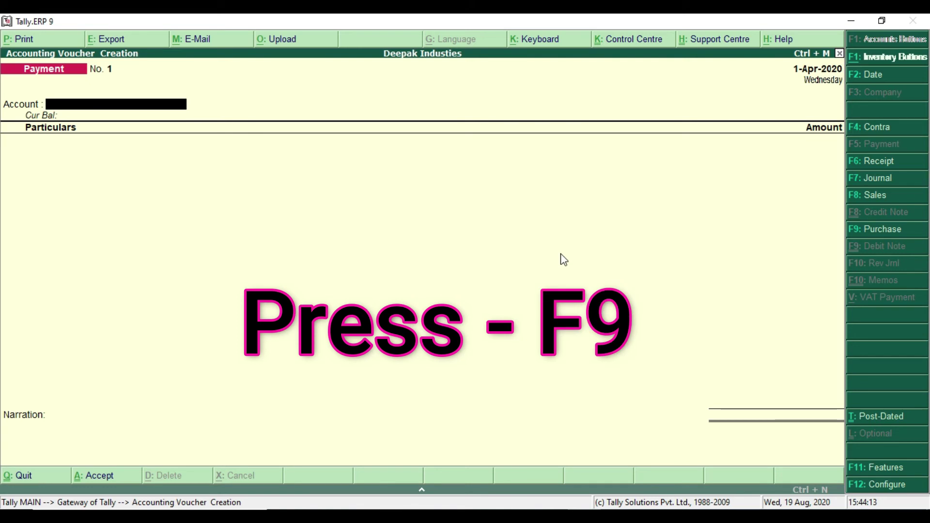
pyautogui.press('F9')
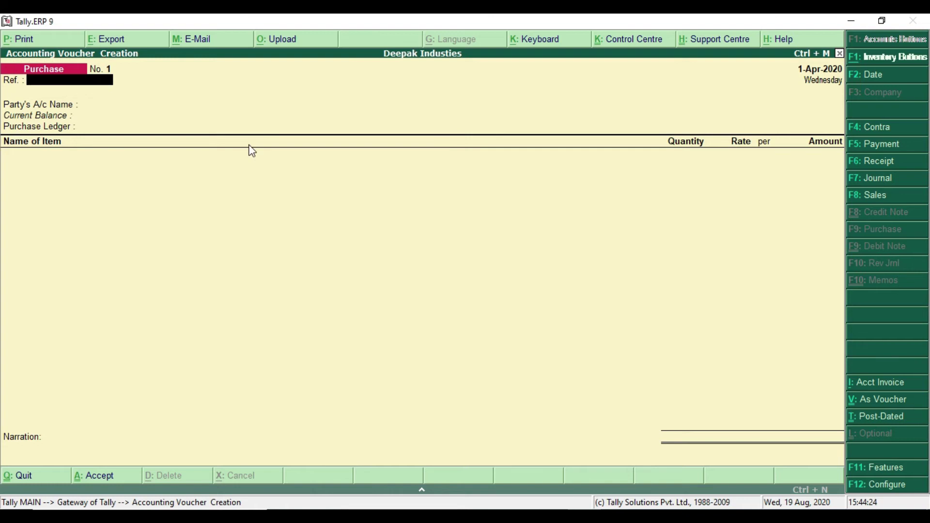
# Leave the voucher reference blank, choose Star Electronics as the party with default supplier details, and select the Purchase ledger
pyautogui.press('Return')
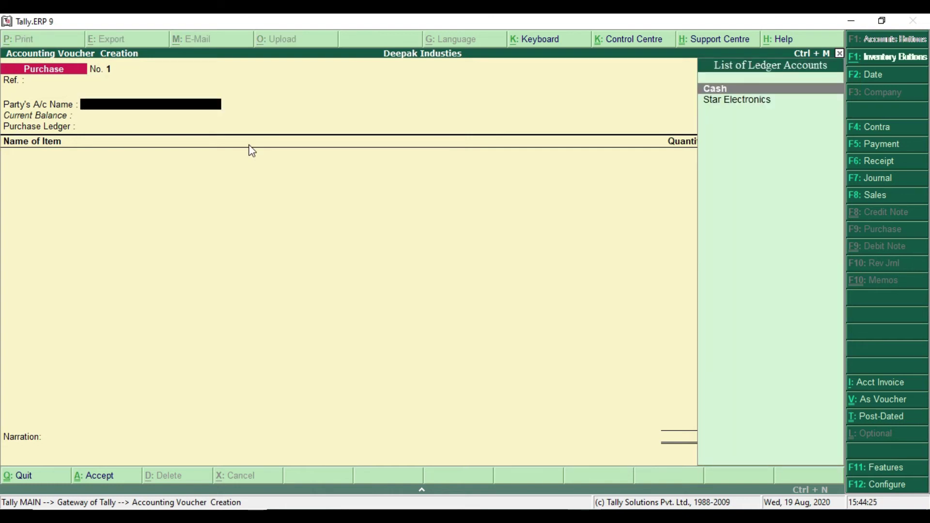
pyautogui.press('Down')
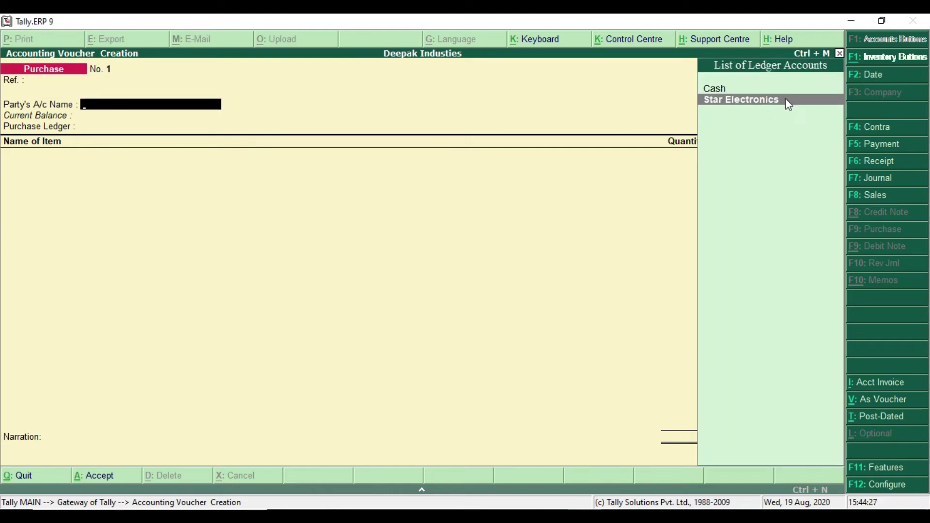
pyautogui.press('Return')
pyautogui.press('Return')
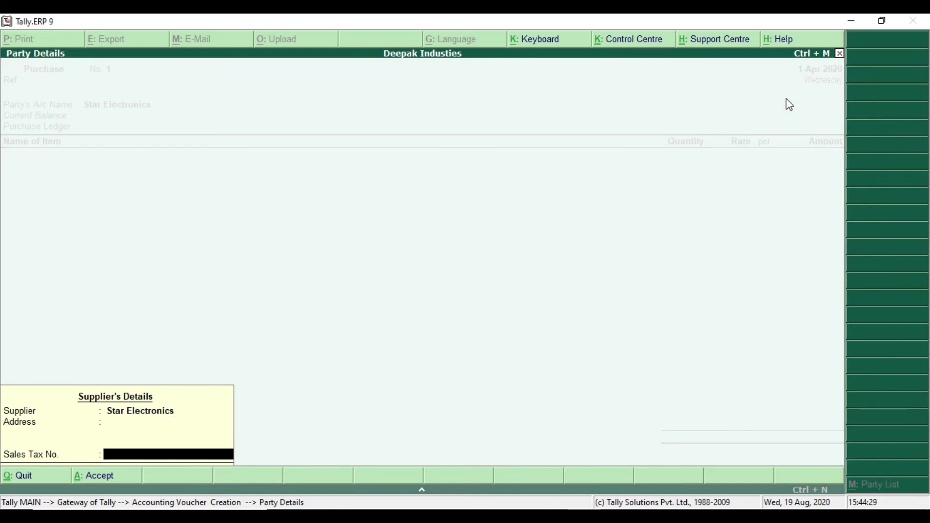
pyautogui.press('Return')
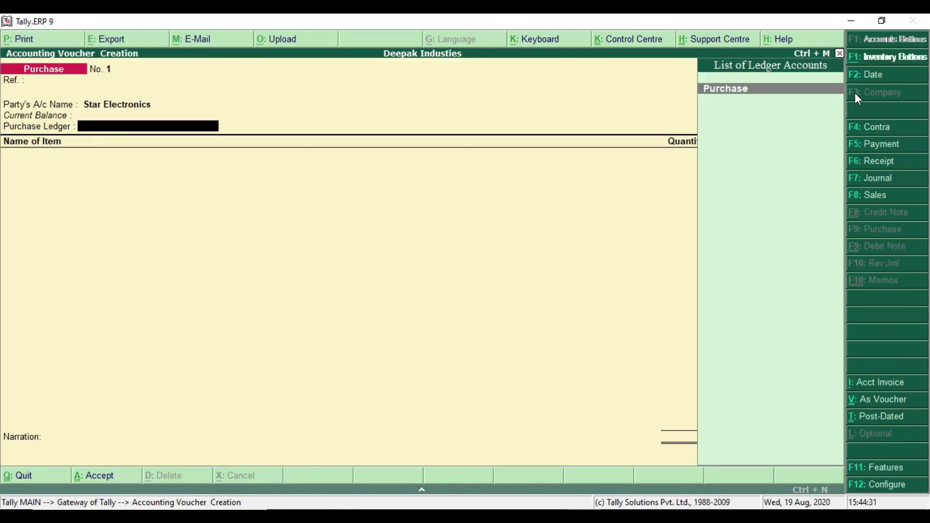
pyautogui.press('Return')
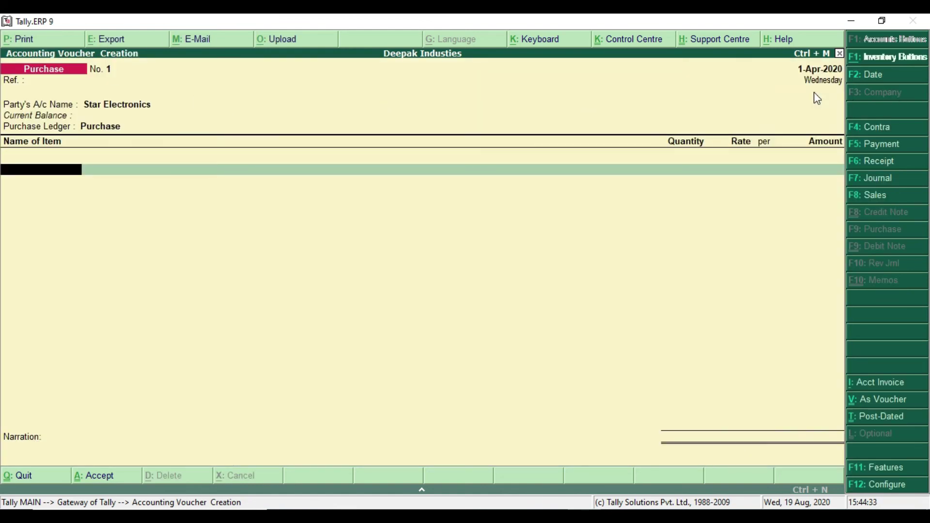
# Check the component table in the PDF and choose LED TV Panel as the voucher's first item
pyautogui.hotkey('alt', 'Tab')
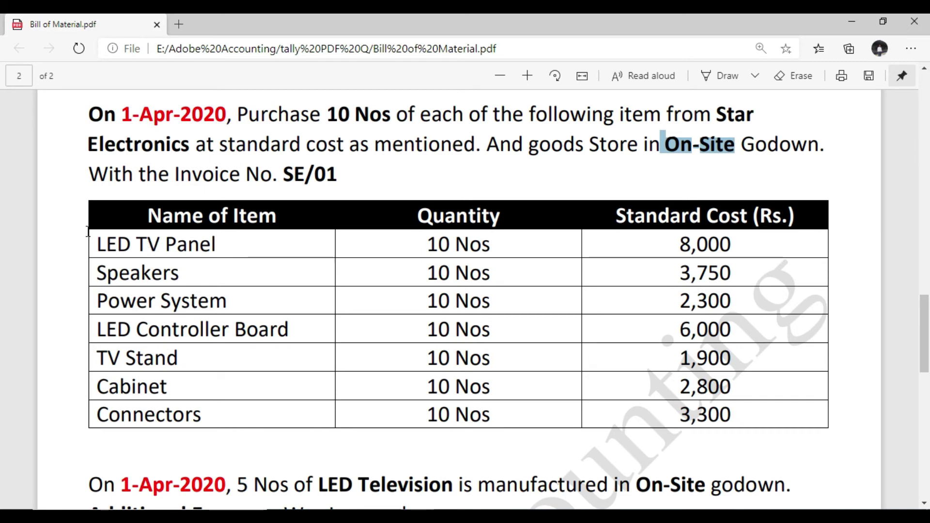
pyautogui.hotkey('alt', 'Tab')
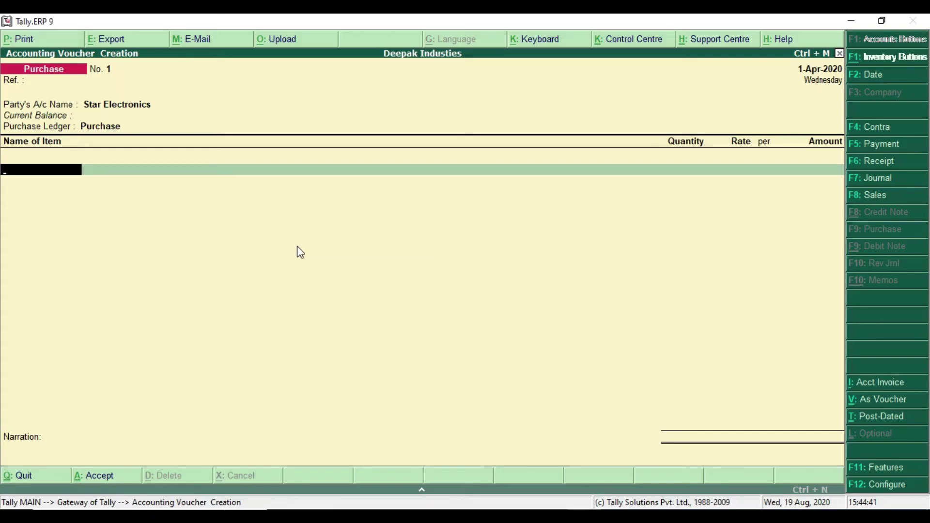
pyautogui.write('L')
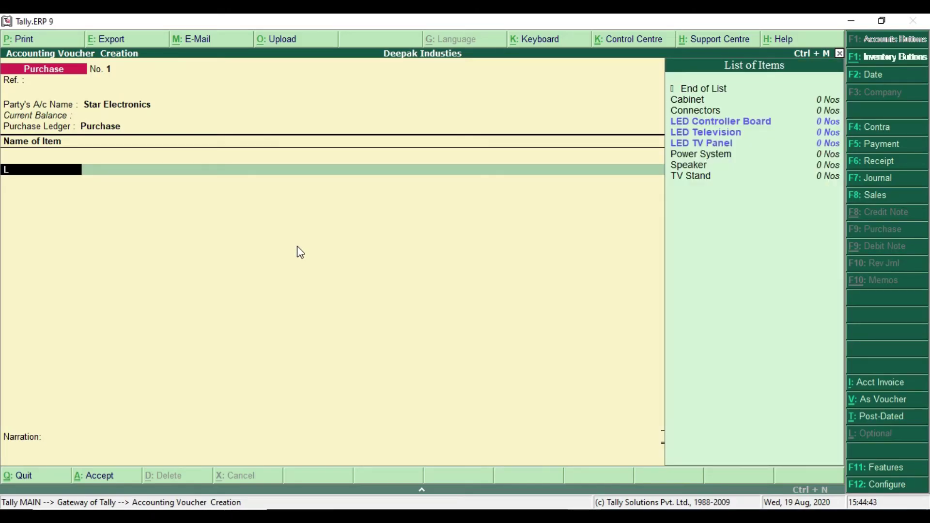
pyautogui.press('Down')
pyautogui.press('Down')
pyautogui.press('Down')
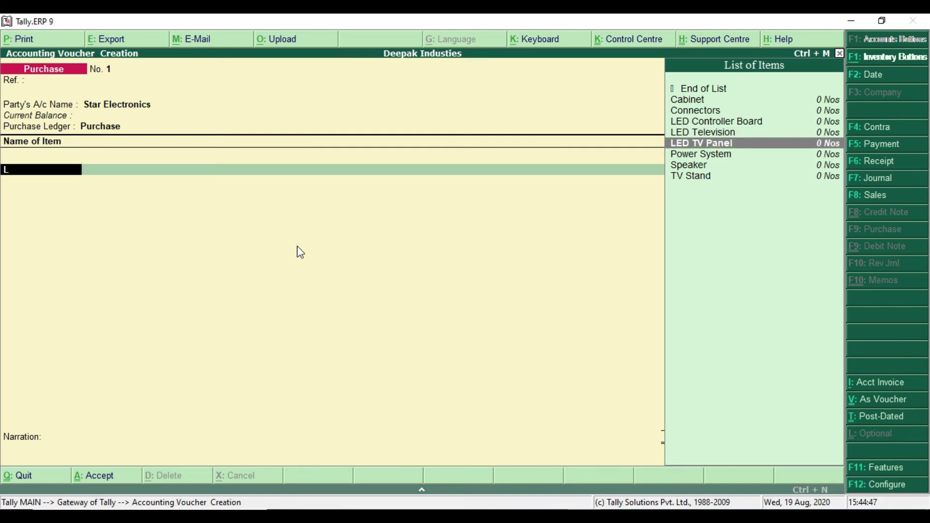
pyautogui.press('Return')
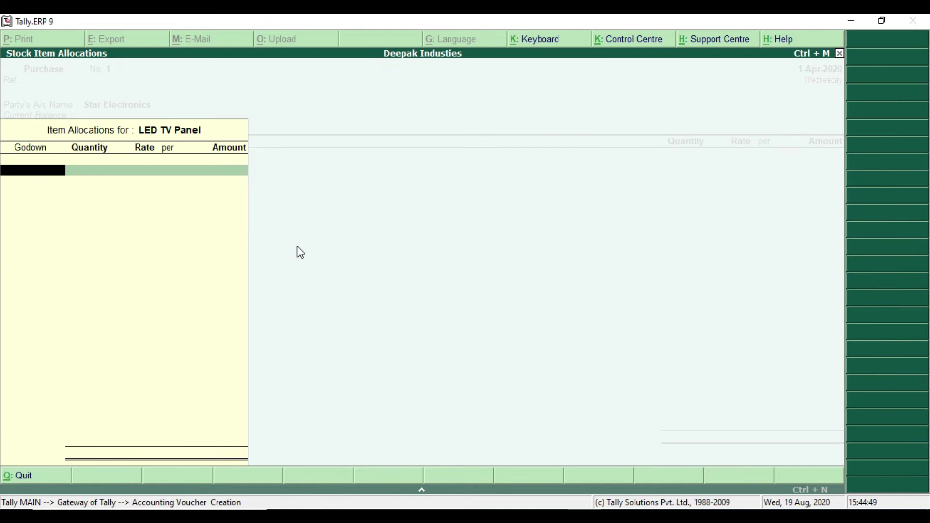
# Allocate 10 Nos of LED TV Panel to the On-Site godown at the default rate of 8,000.00 and close the allocation
pyautogui.write('On-Site')
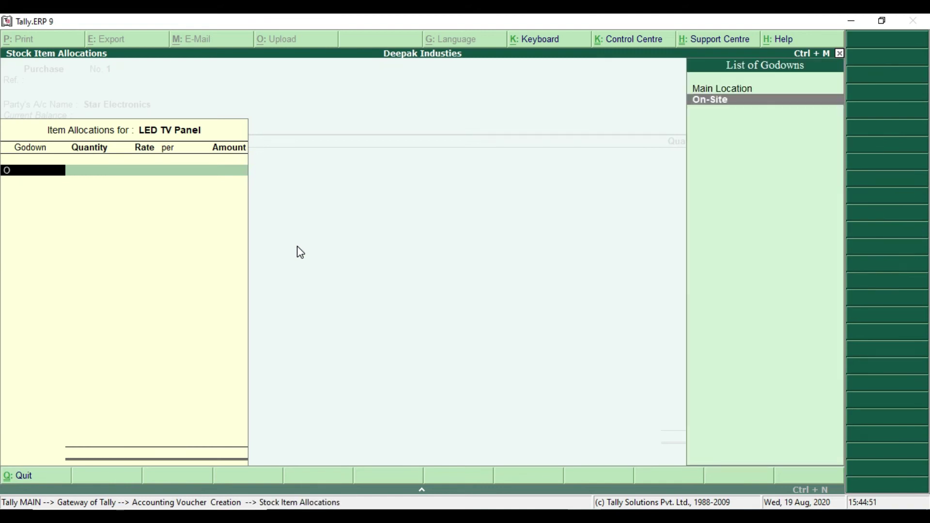
pyautogui.press('Return')
pyautogui.write('10 Nos')
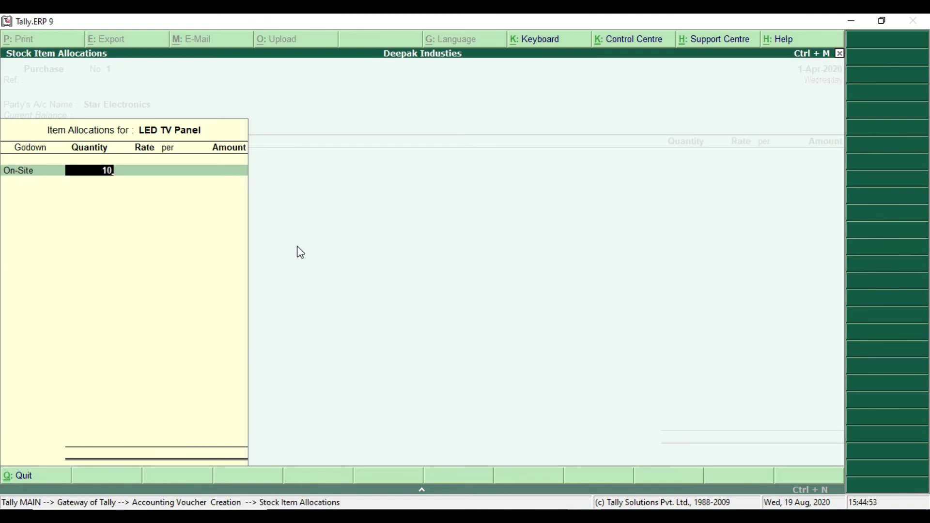
pyautogui.press('Return')
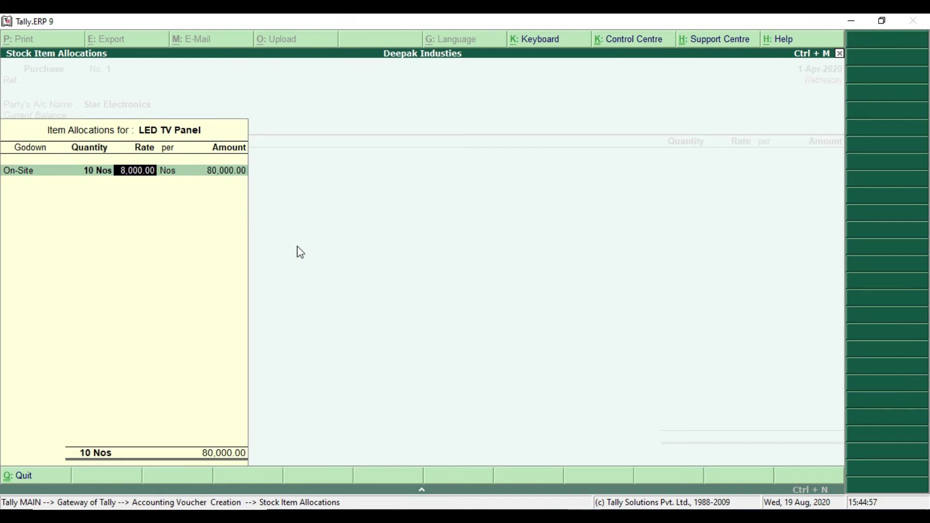
pyautogui.press('Return')
pyautogui.press('Return')
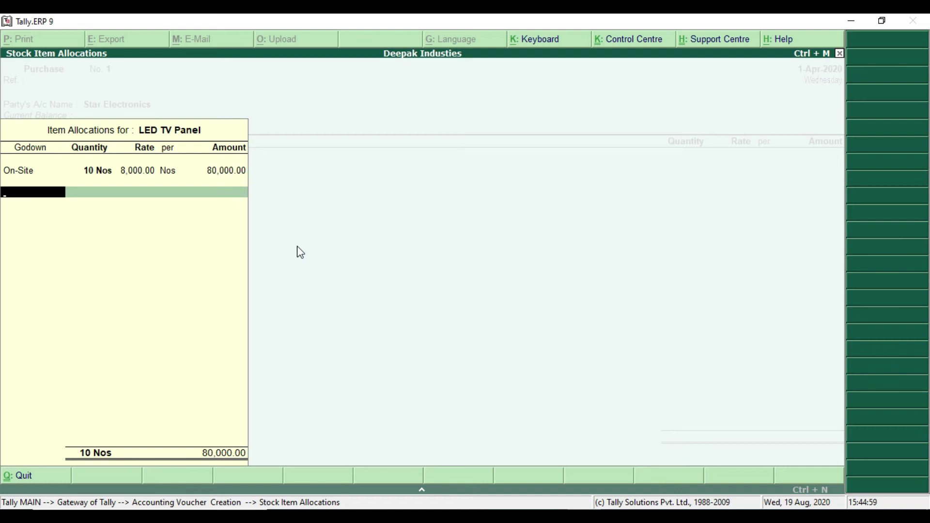
pyautogui.press('Return')
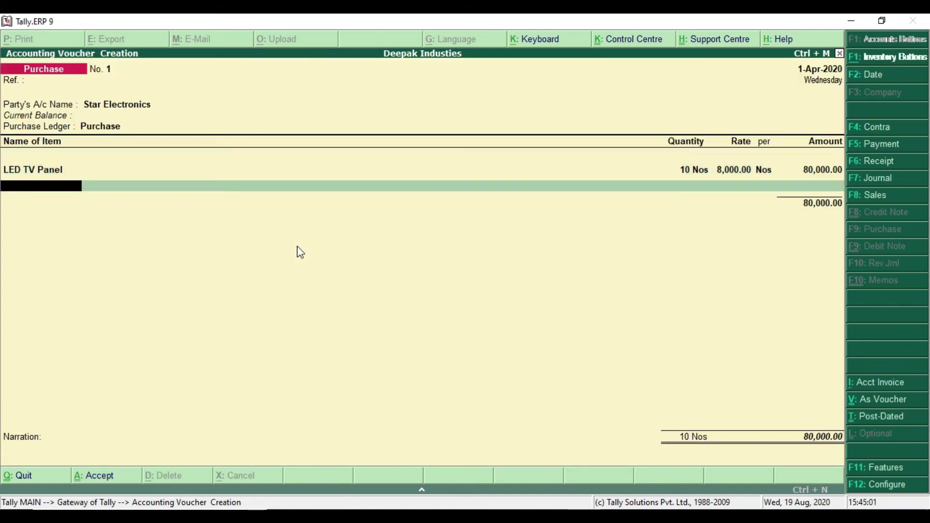
# Check the next component and the storage godown in the PDF, and choose Speaker as the voucher's second item
pyautogui.hotkey('alt', 'Tab')
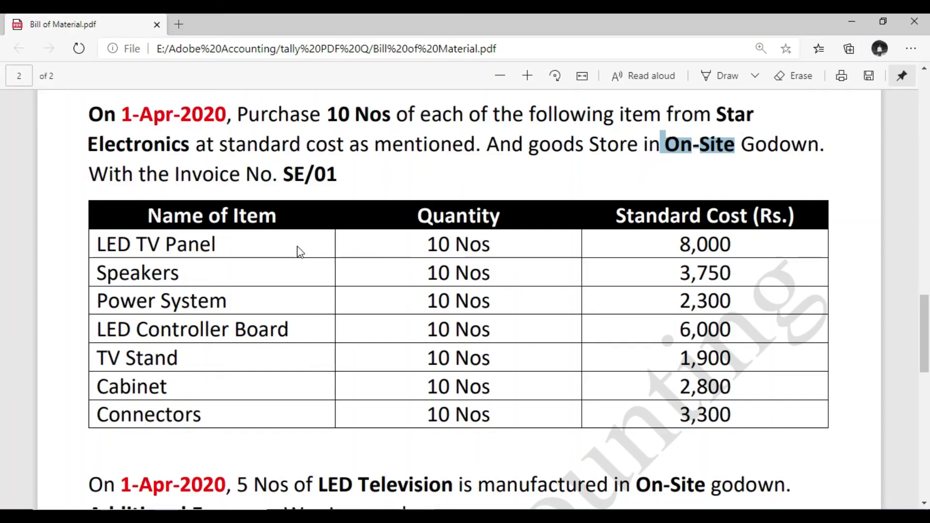
pyautogui.click(266, 274)
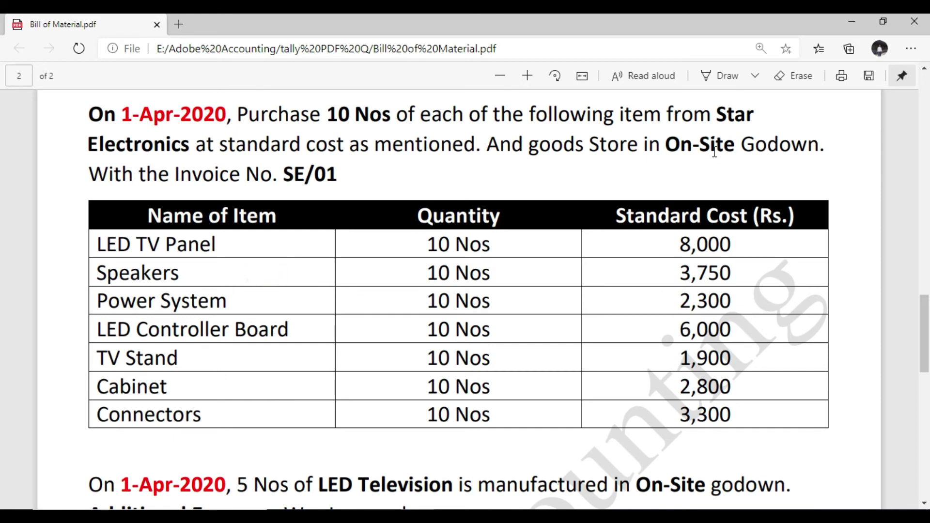
pyautogui.doubleClick(676, 149)
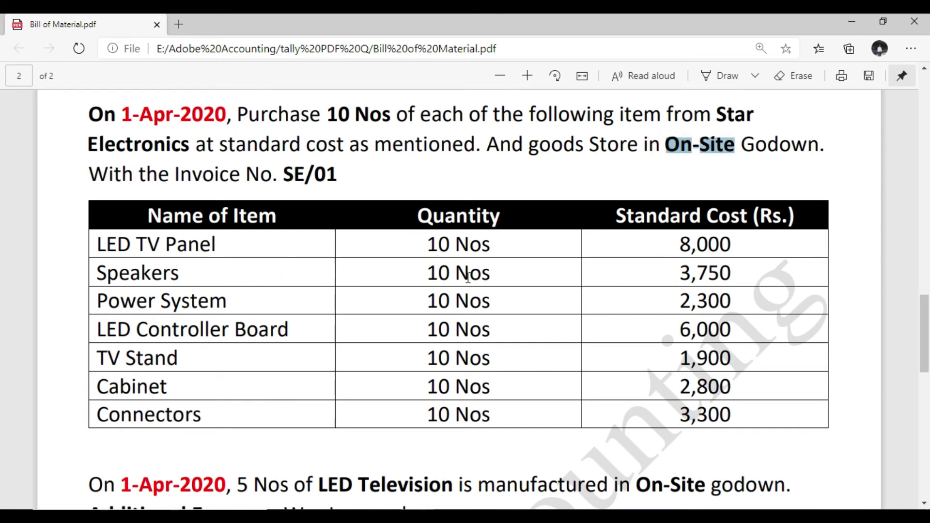
pyautogui.hotkey('alt', 'Tab')
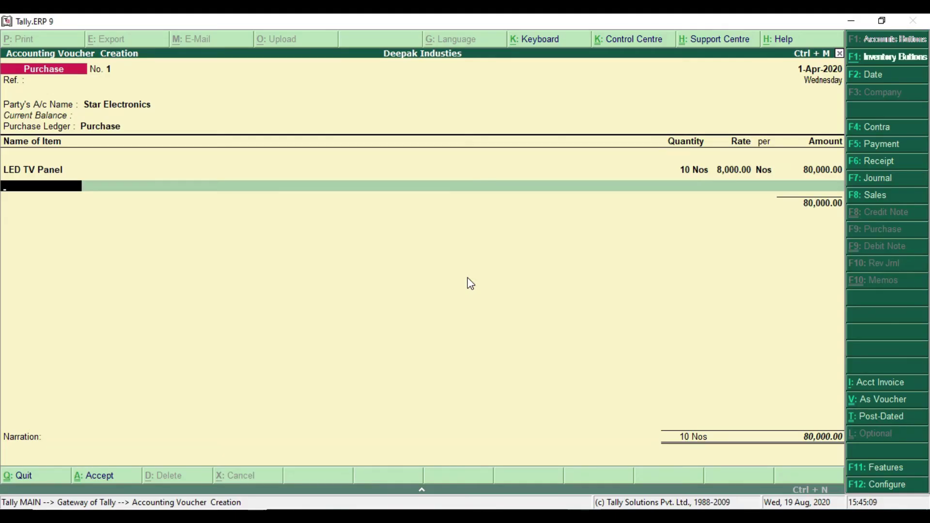
pyautogui.write('S')
pyautogui.press('Return')
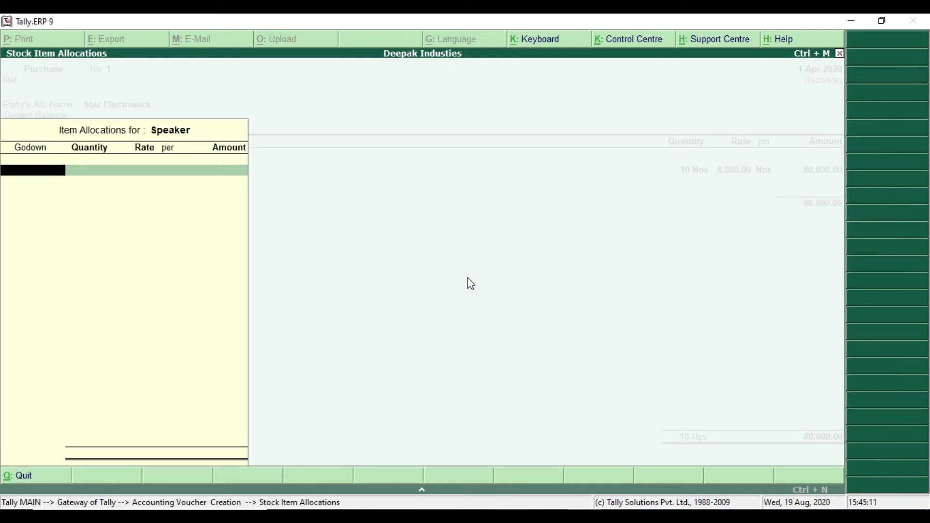
# Allocate 10 Nos of Speaker to the On-Site godown at the default rate of 3,750.00 and return to the item list
pyautogui.press('Return')
pyautogui.write('10')
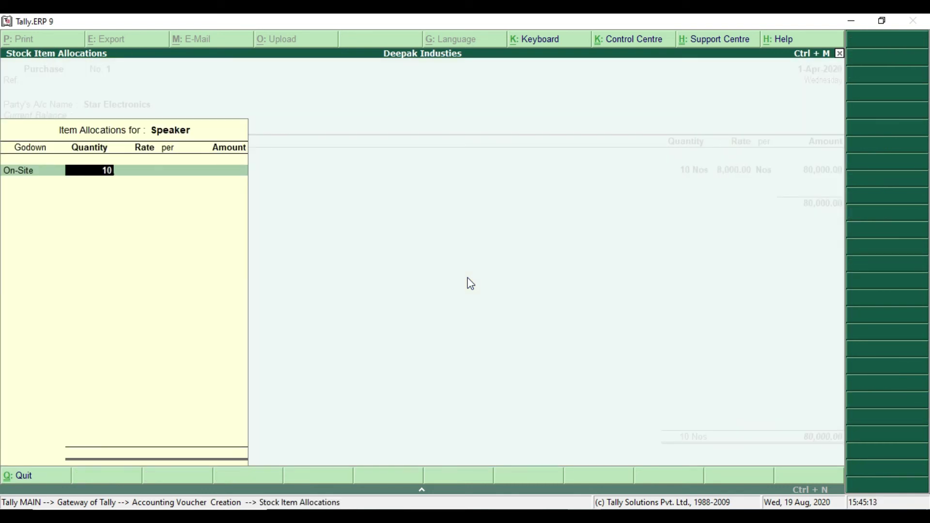
pyautogui.press('Return')
pyautogui.press('Return')
pyautogui.press('Return')
pyautogui.press('Return')
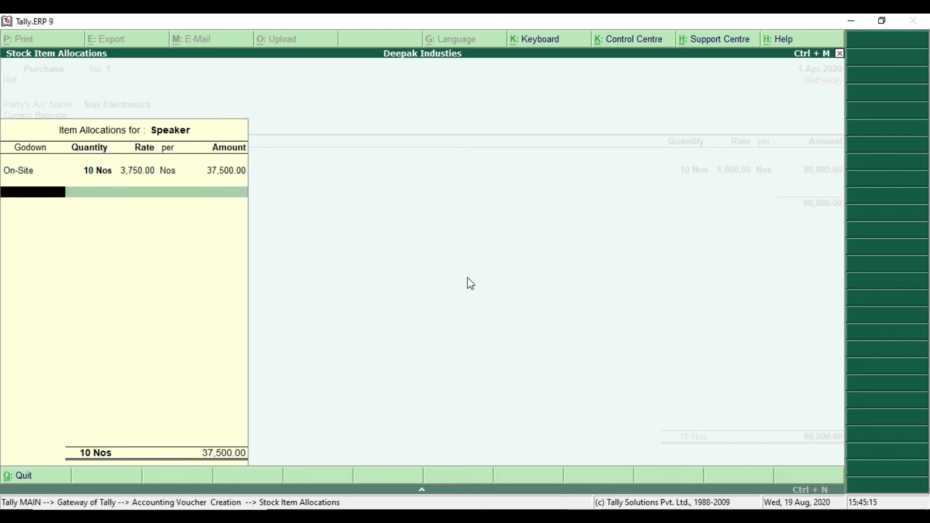
pyautogui.press('Return')
pyautogui.press('Return')
# Check the next component in the PDF and choose Power System as the voucher's third item
pyautogui.hotkey('alt', 'Tab')
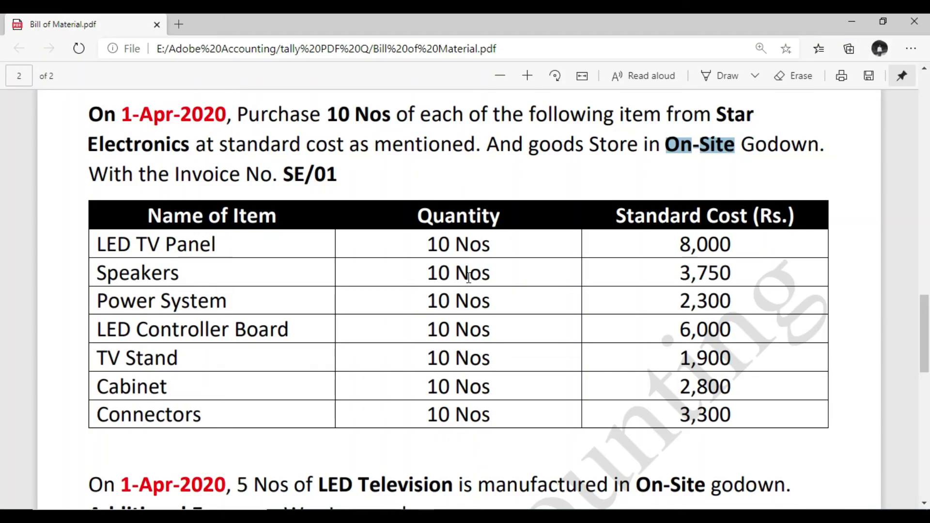
pyautogui.hotkey('alt', 'Tab')
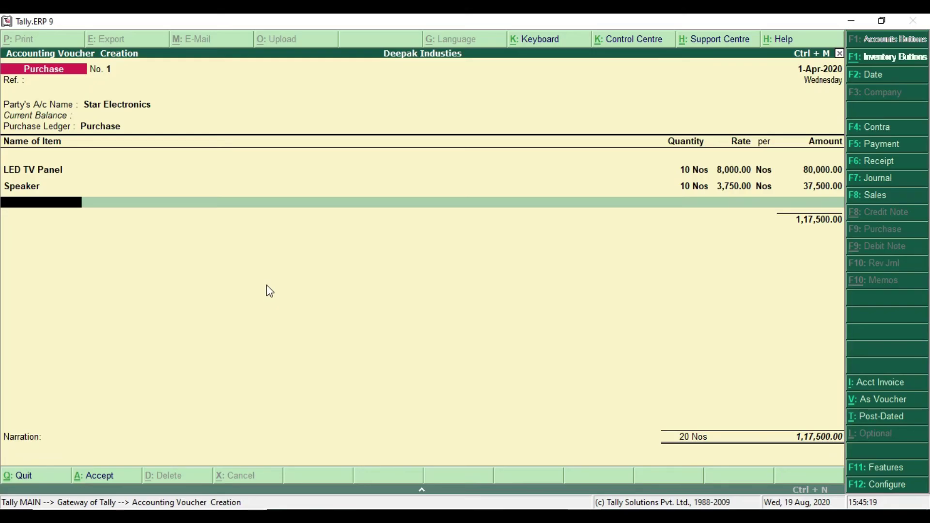
pyautogui.write('P')
pyautogui.press('Return')
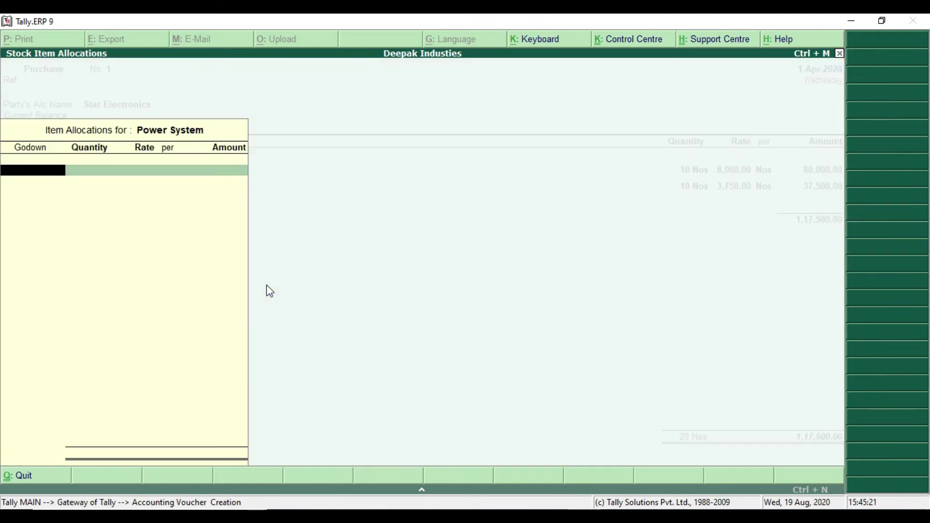
# Allocate 10 Nos of Power System to the On-Site godown at the default rate of 2,300.00 and finish the item line
pyautogui.write('O')
pyautogui.press('Return')
pyautogui.write('10')
pyautogui.press('Return')
pyautogui.press('Return')
pyautogui.press('Return')
pyautogui.press('Return')
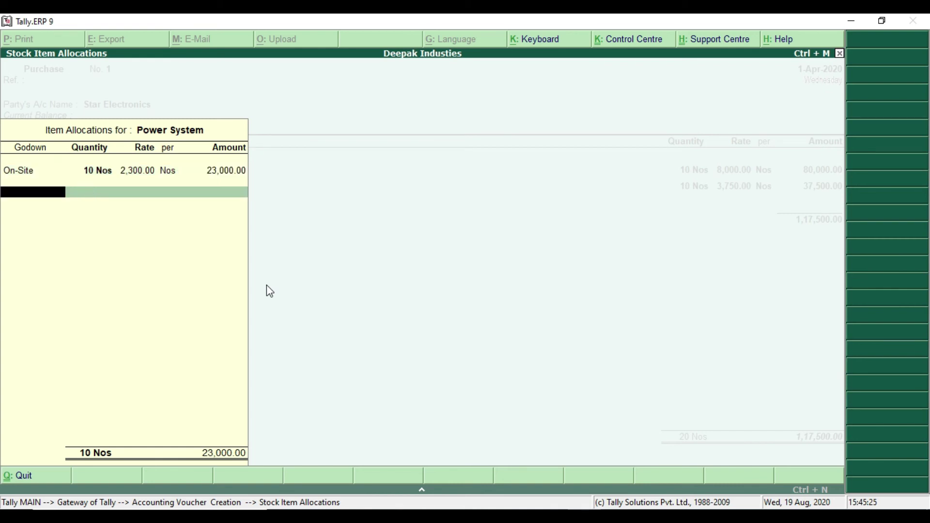
pyautogui.press('Return')
pyautogui.press('Return')
# Check the next component in the PDF and choose LED Controller Board as the voucher's fourth item
pyautogui.hotkey('alt', 'Tab')
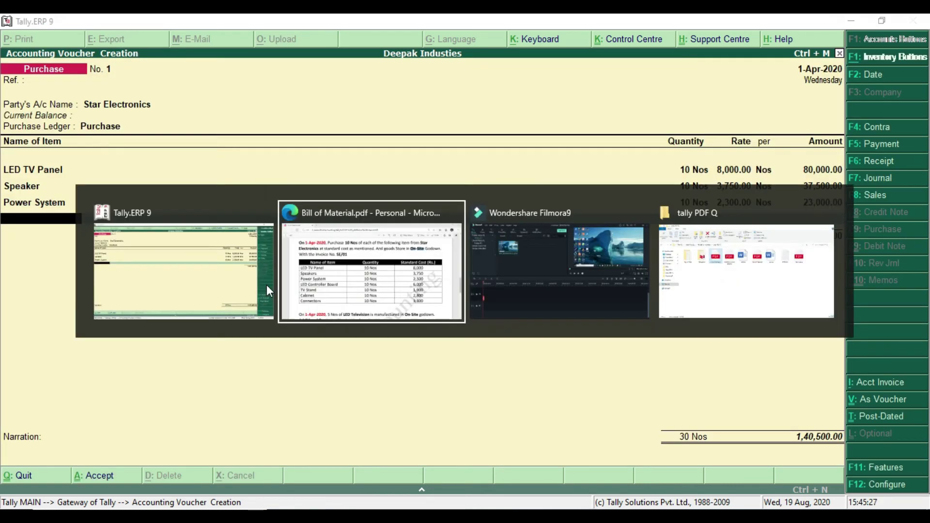
pyautogui.hotkey('alt', 'Tab')
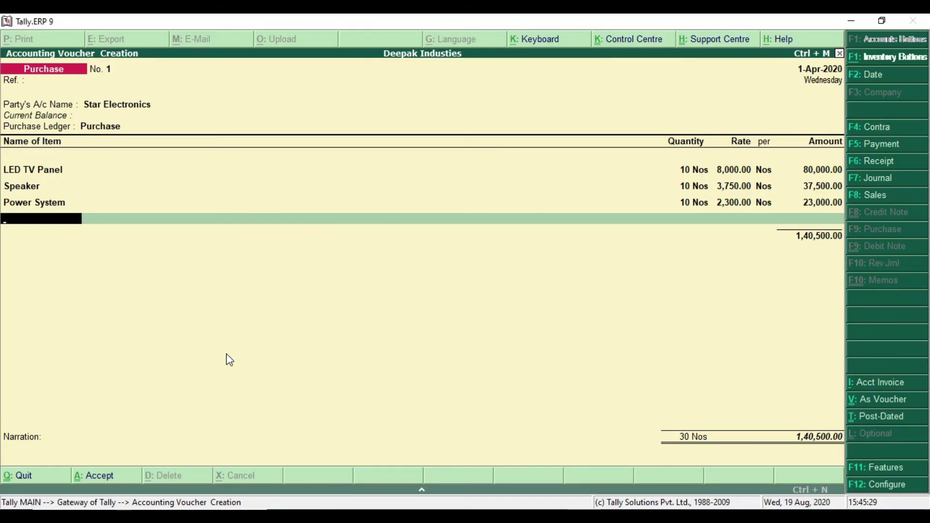
pyautogui.write('L')
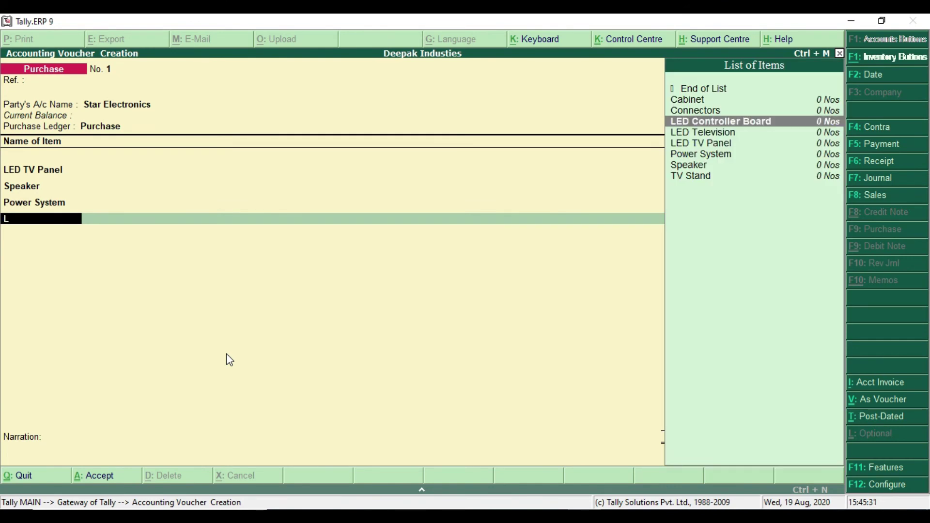
pyautogui.press('Return')
# Allocate 10 Nos of LED Controller Board to the On-Site godown at the default rate of 6,000.00 and finish the item line
pyautogui.write('O')
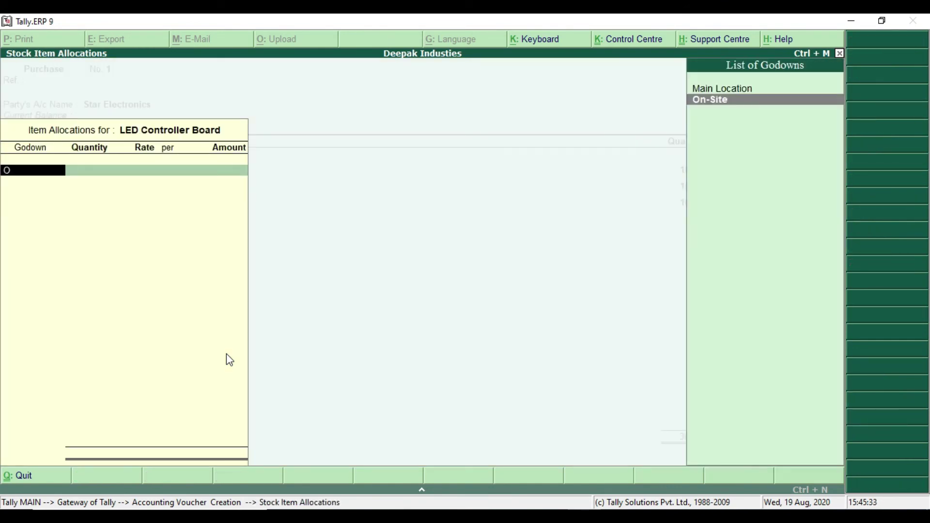
pyautogui.press('Return')
pyautogui.write('10')
pyautogui.press('Return')
pyautogui.press('Return')
pyautogui.press('Return')
pyautogui.press('Return')
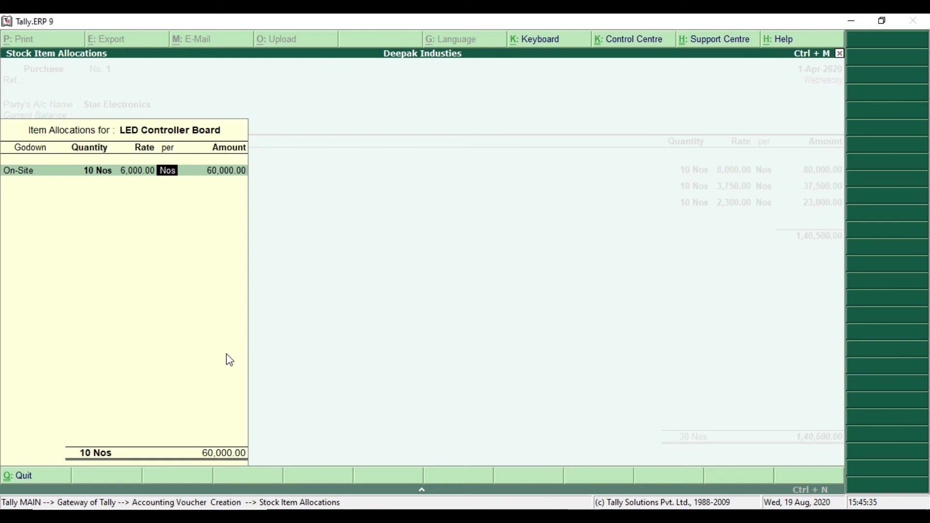
pyautogui.press('Return')
pyautogui.press('Return')
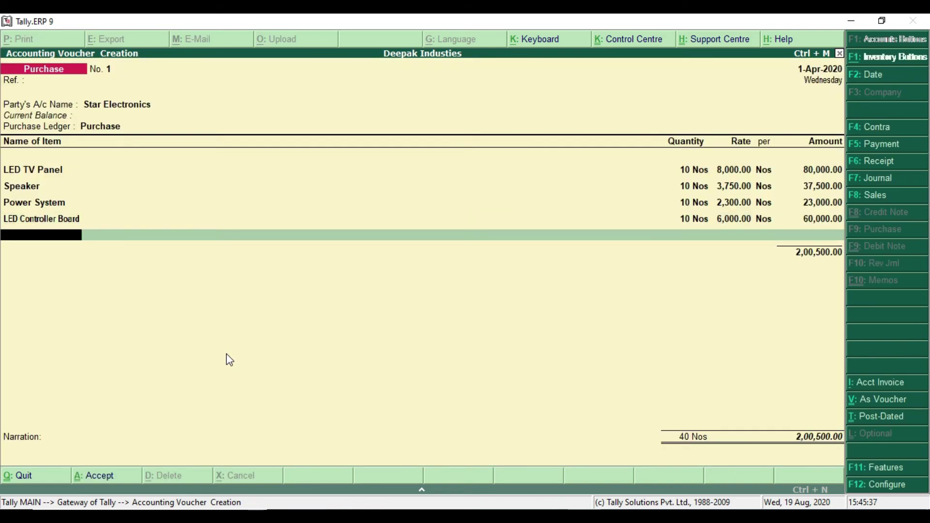
# Check the next component in the PDF and choose TV Stand as the voucher's fifth item
pyautogui.hotkey('alt', 'Tab')
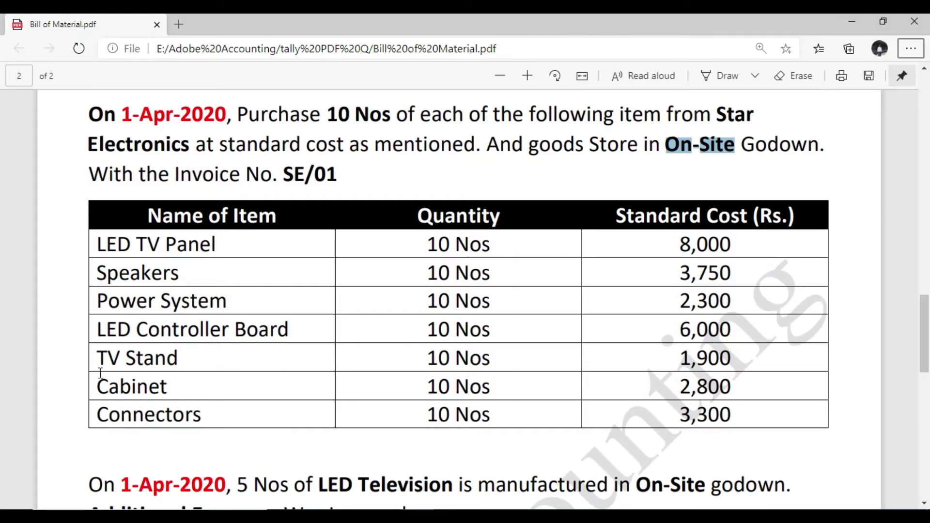
pyautogui.hotkey('alt', 'Tab')
pyautogui.write('TV Stand')
pyautogui.press('Return')
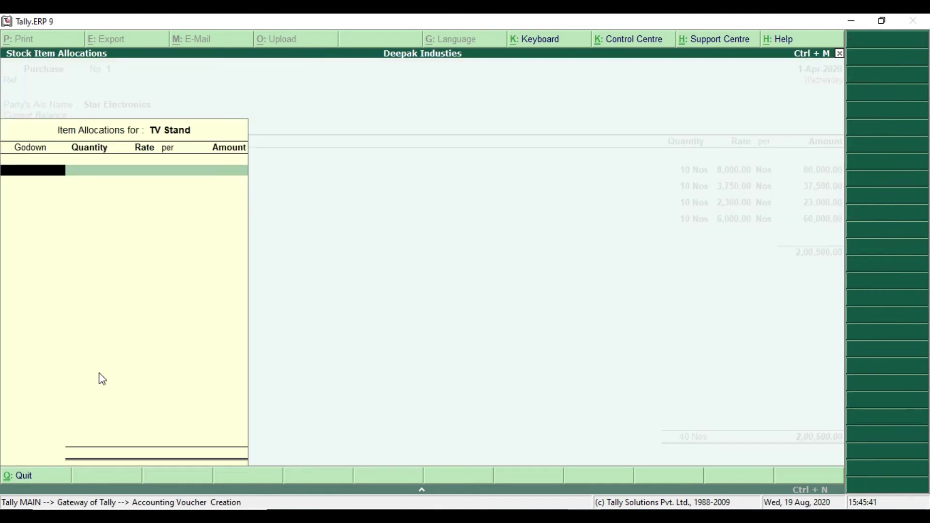
# Allocate 10 Nos of TV Stand to the On-Site godown at the default rate of 1,900.00 and finish the item line
pyautogui.write('O')
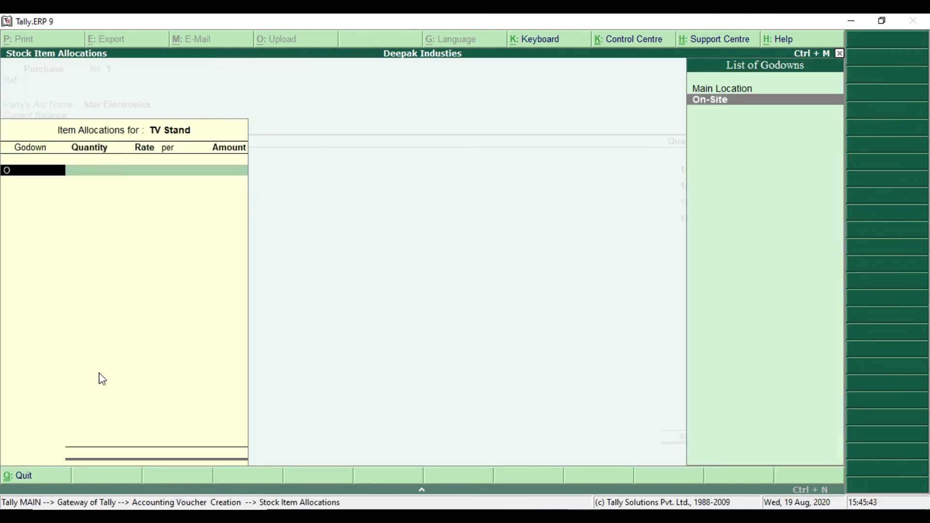
pyautogui.press('Return')
pyautogui.write('10')
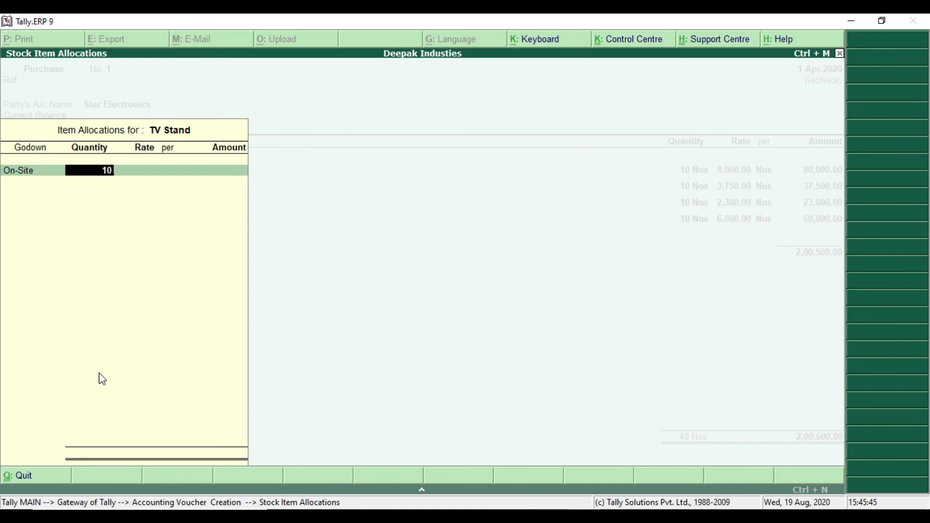
pyautogui.press('Return')
pyautogui.press('Return')
pyautogui.press('Return')
pyautogui.press('Return')
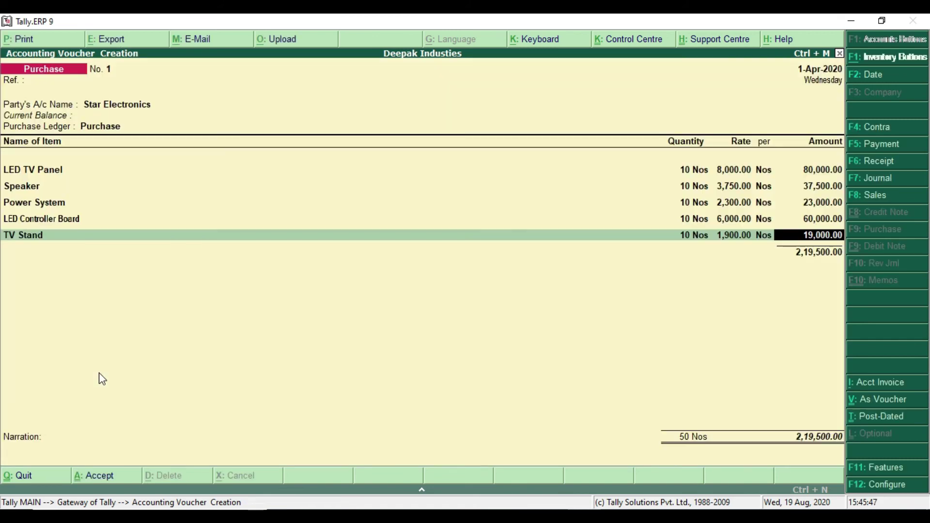
pyautogui.press('Return')
# Check the next component in the PDF and choose Cabinet as the voucher's sixth item
pyautogui.hotkey('alt', 'Tab')
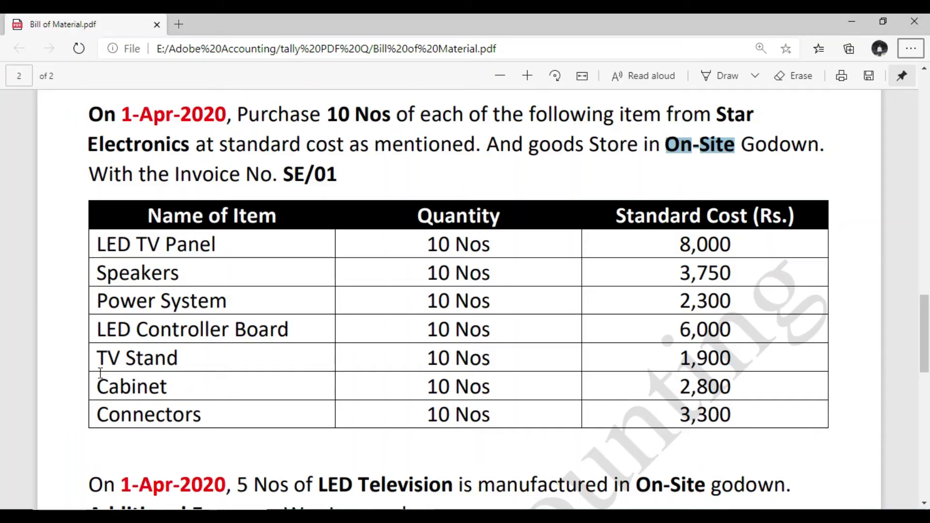
pyautogui.hotkey('alt', 'Tab')
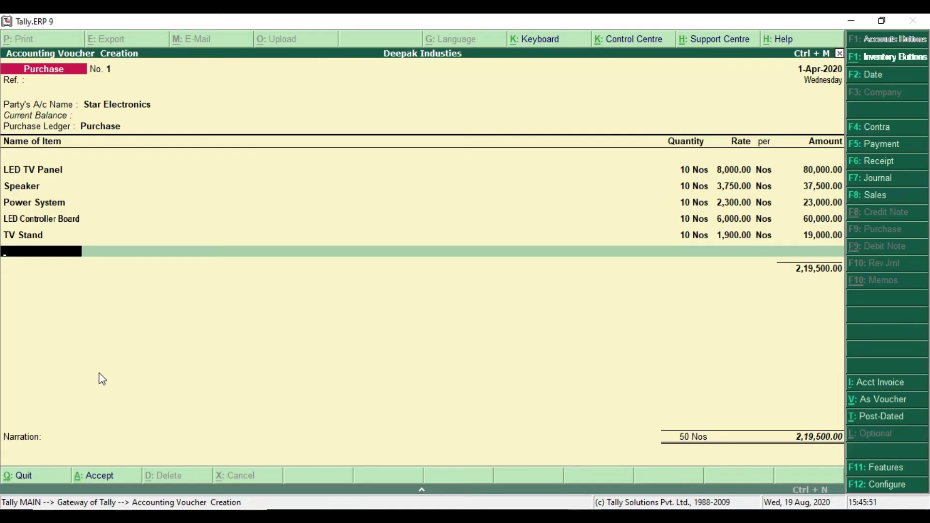
pyautogui.write('C')
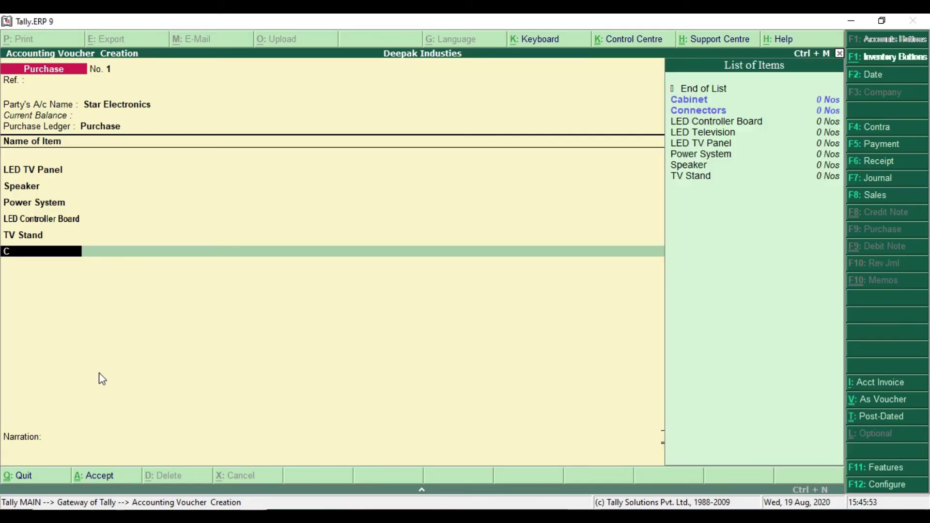
pyautogui.press('Return')
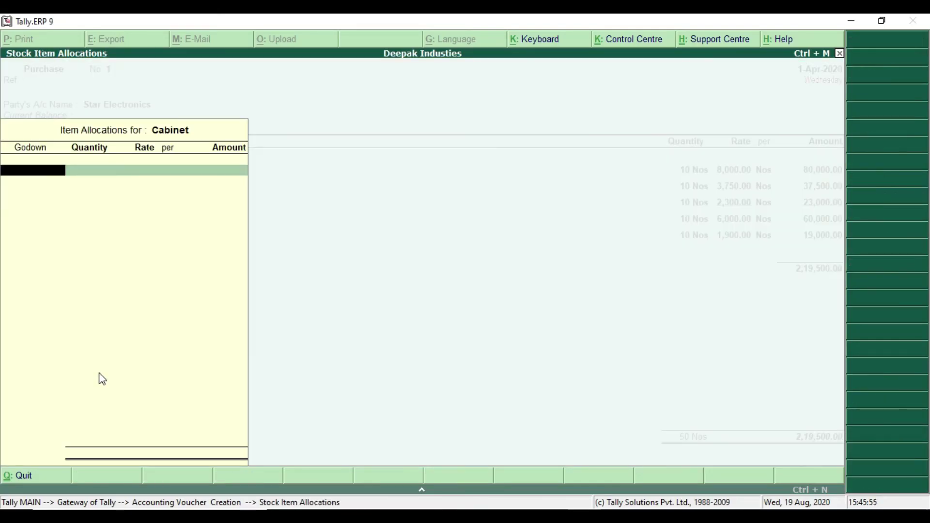
# Allocate 10 Nos of Cabinet to the On-Site godown at the default rate of 2,800.00 and finish the item line
pyautogui.press('Return')
pyautogui.write('10')
pyautogui.press('Return')
pyautogui.press('Return')
pyautogui.press('Return')
pyautogui.press('Return')
pyautogui.press('Return')
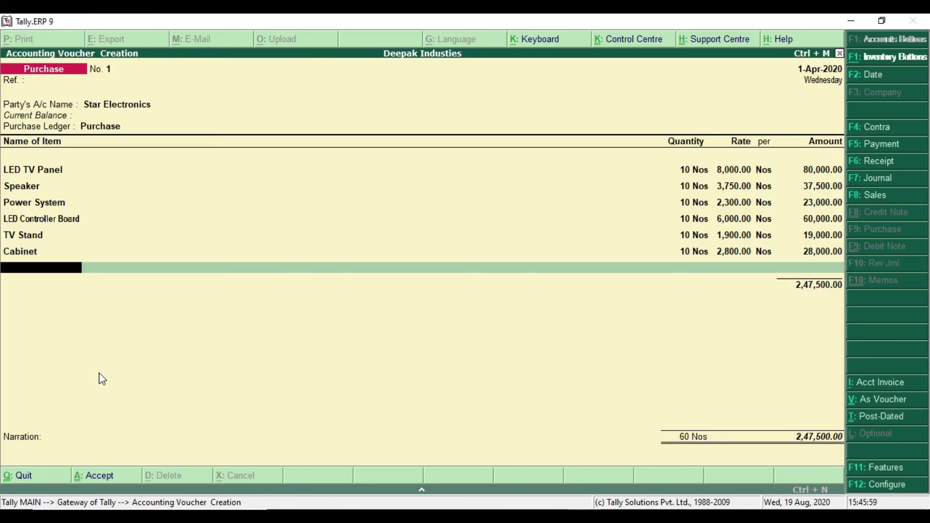
# Add Connectors as the voucher's seventh item, allocating 10 Nos to the On-Site godown at the default rate of 3,300.00
pyautogui.write('C')
pyautogui.press('Down')
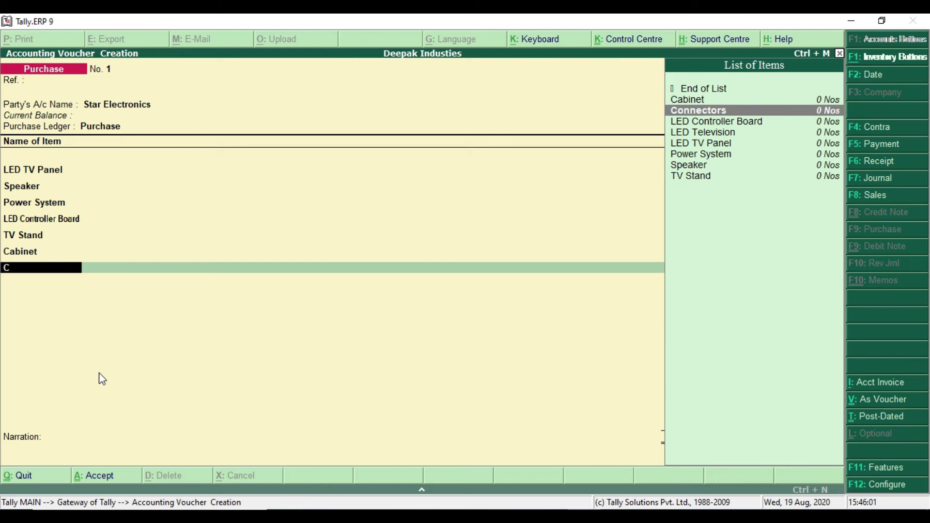
pyautogui.press('Return')
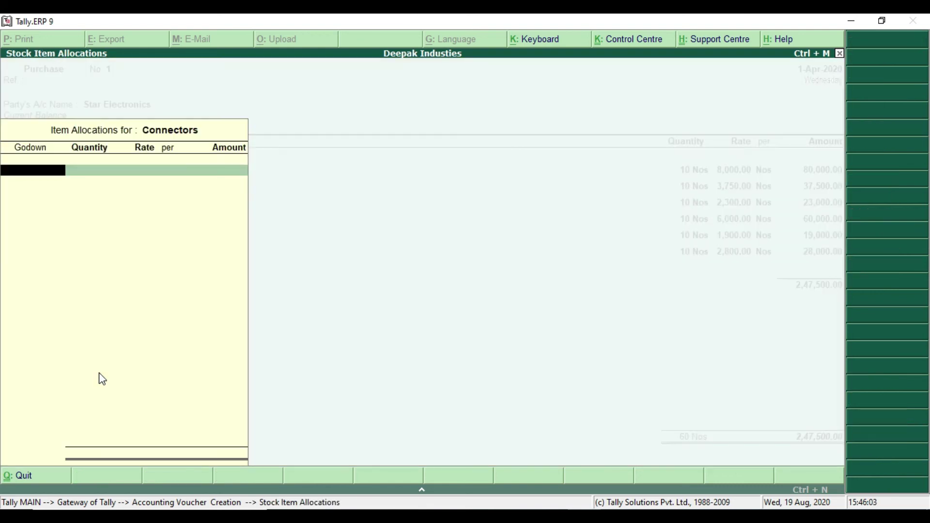
pyautogui.write('O')
pyautogui.press('Return')
pyautogui.write('10')
pyautogui.press('Return')
pyautogui.press('Return')
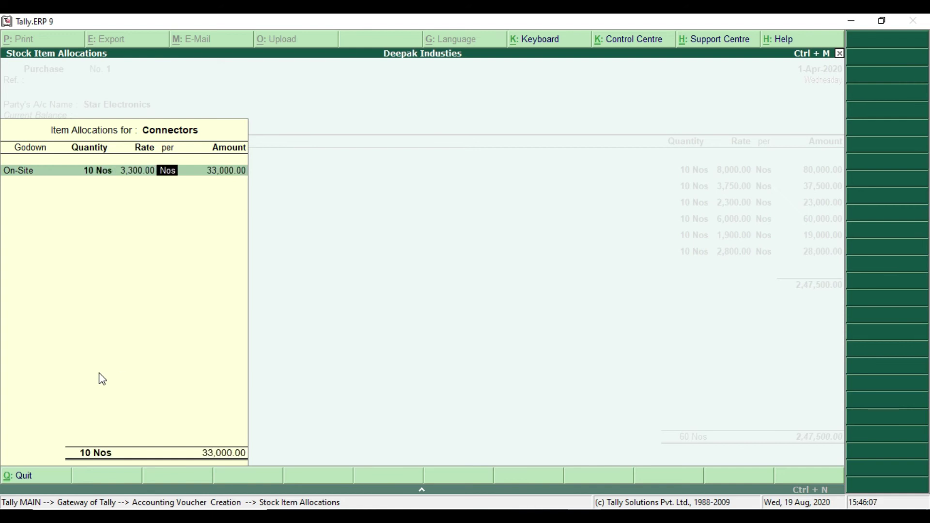
pyautogui.press('Return')
pyautogui.press('Return')
pyautogui.press('Return')
pyautogui.press('Return')
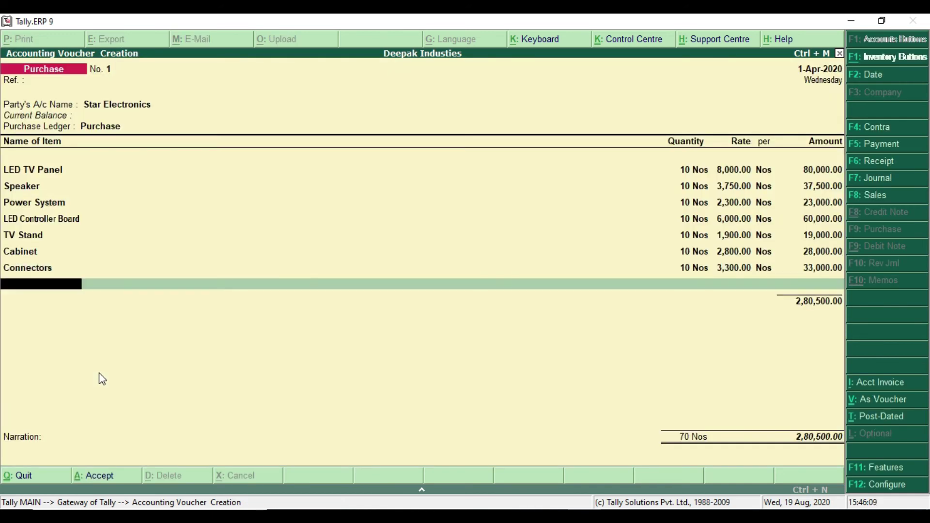
# End the item list, save the purchase voucher without a narration and return to the Gateway of Tally
pyautogui.press('Return')
pyautogui.press('Return')
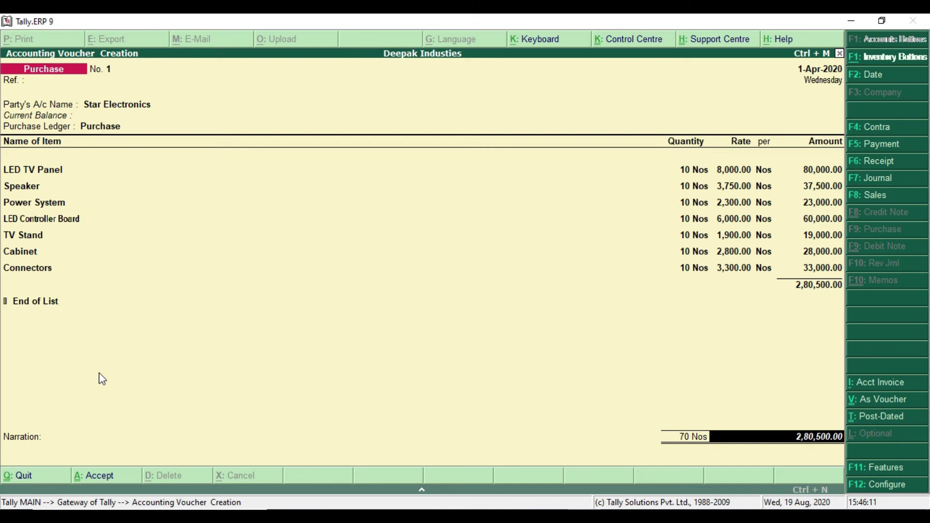
pyautogui.press('Return')
pyautogui.press('Return')
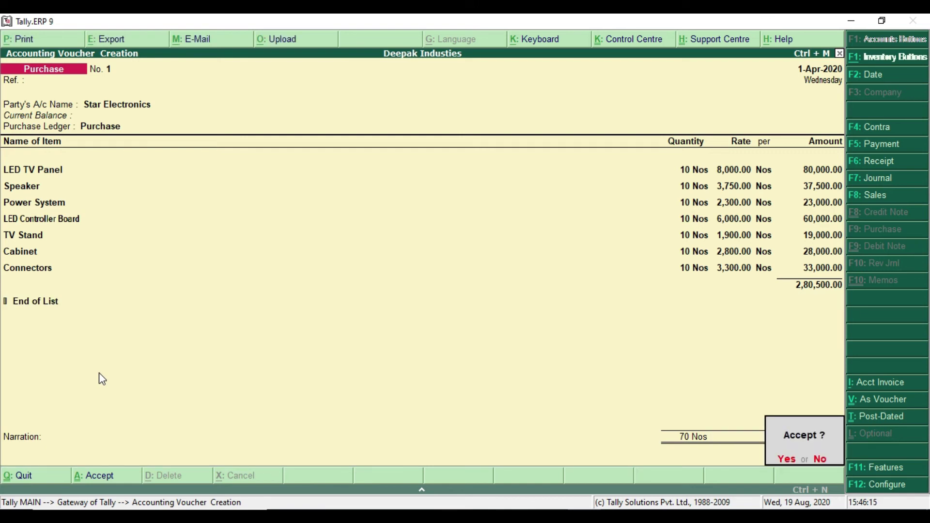
pyautogui.press('Return')
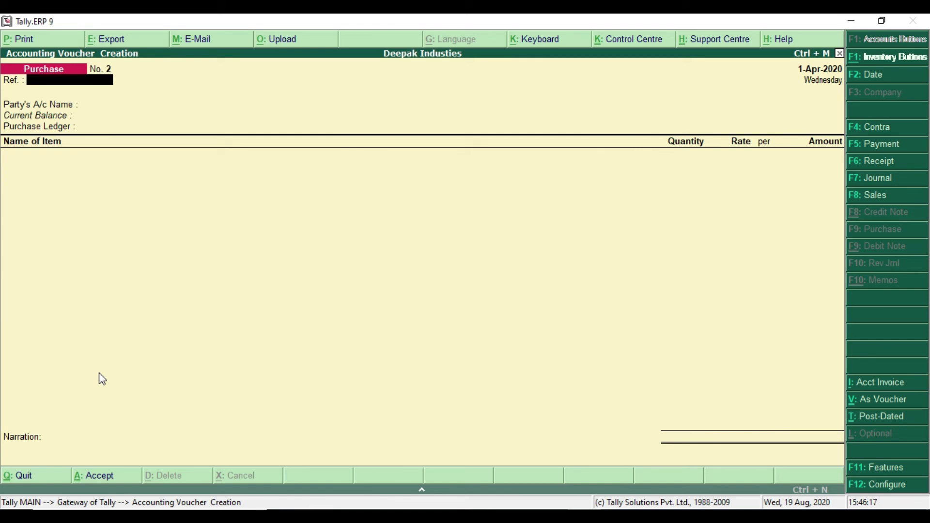
pyautogui.press('Escape')
pyautogui.press('Return')
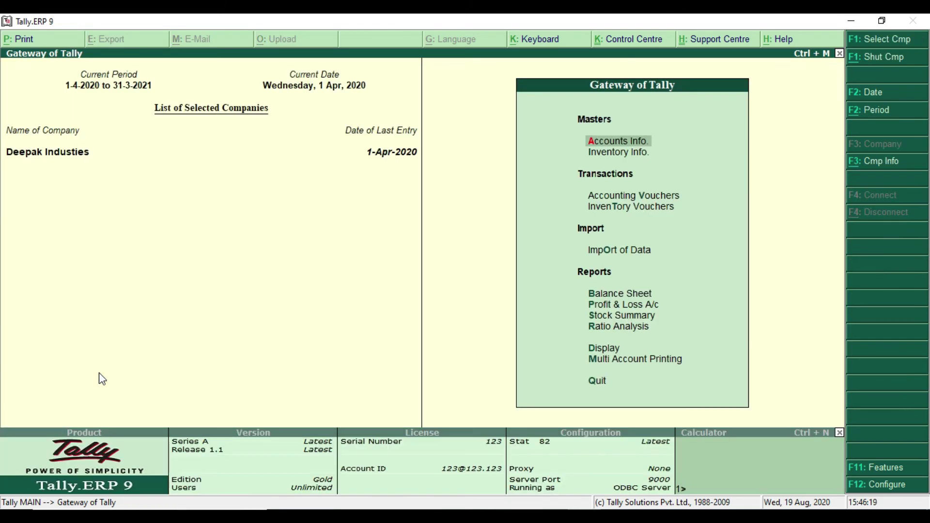
# Read the PDF's LED Television manufacturing entry for its date, quantity, godown and additional expenses, and return to Tally
pyautogui.hotkey('alt', 'Tab')
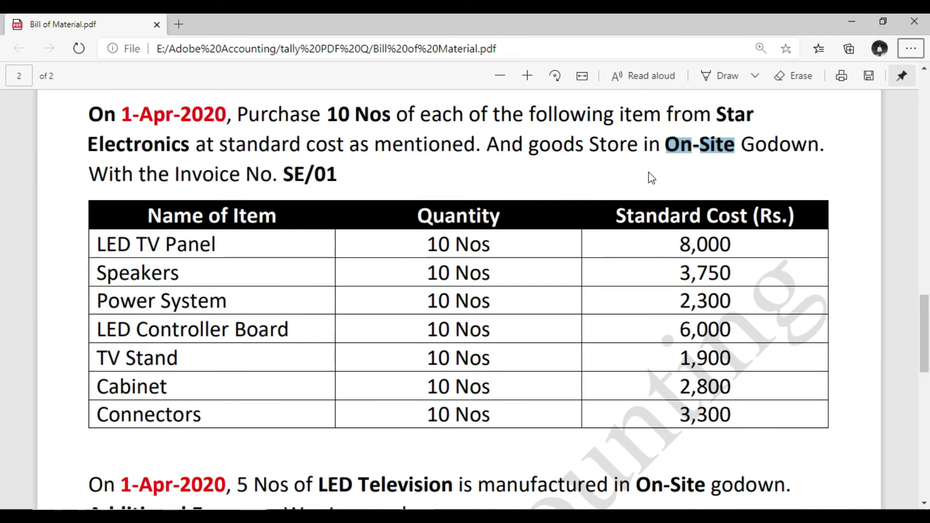
pyautogui.scroll(-7, 596, 276)
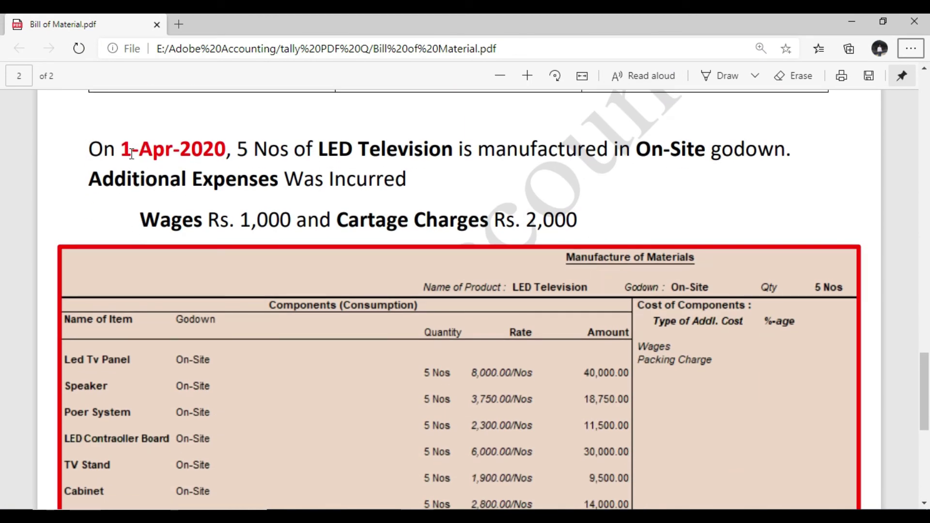
pyautogui.moveTo(125, 152); pyautogui.dragTo(458, 153)
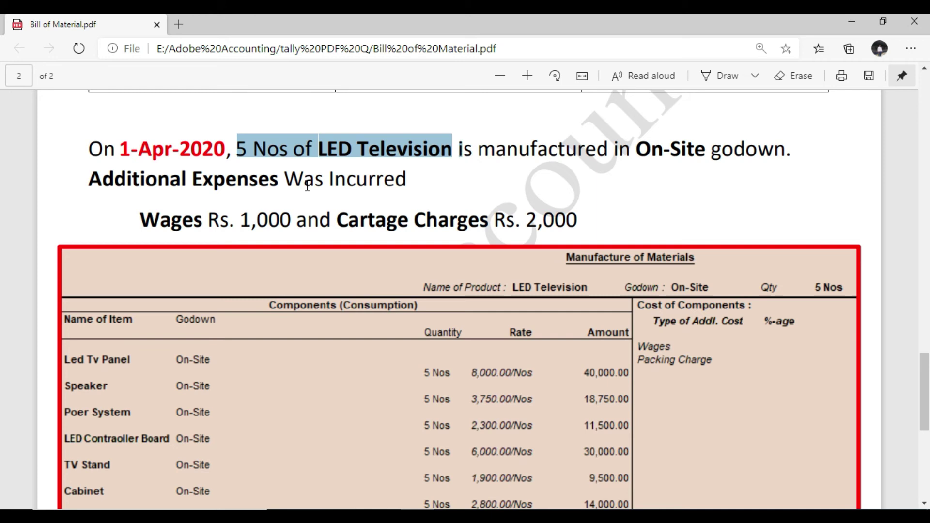
pyautogui.click(318, 148)
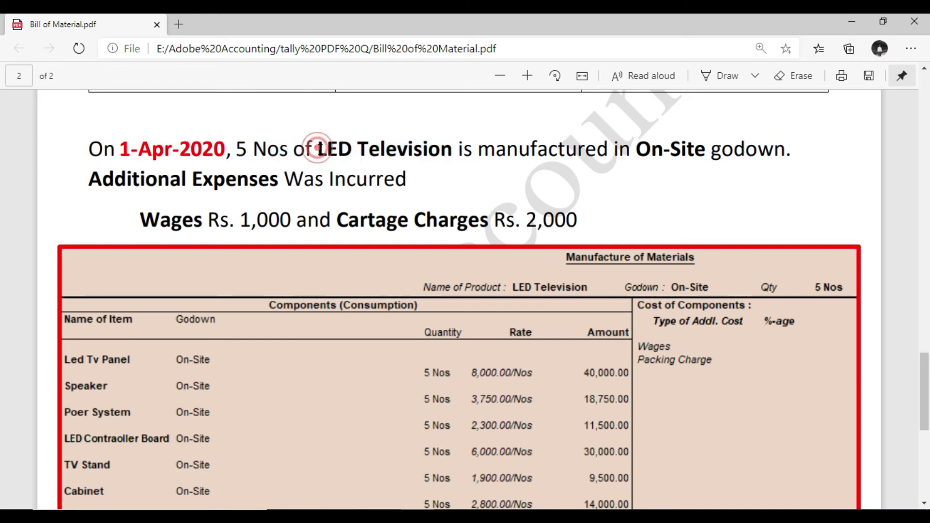
pyautogui.moveTo(233, 148); pyautogui.dragTo(453, 150)
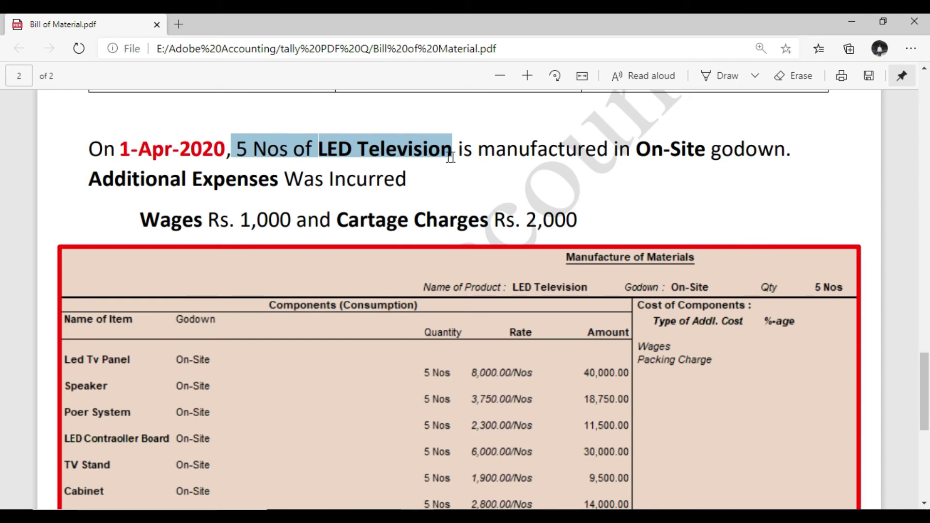
pyautogui.click(407, 147)
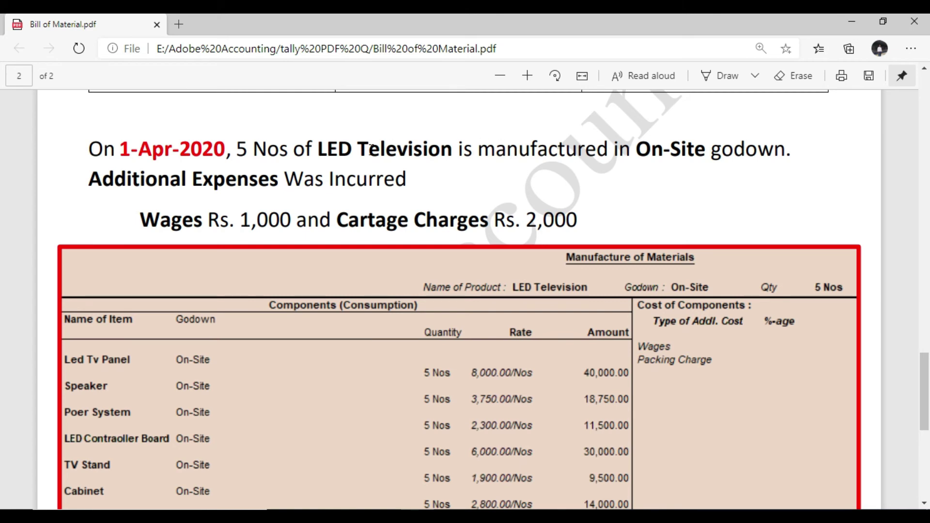
pyautogui.moveTo(460, 149); pyautogui.dragTo(608, 150)
pyautogui.doubleClick(640, 150)
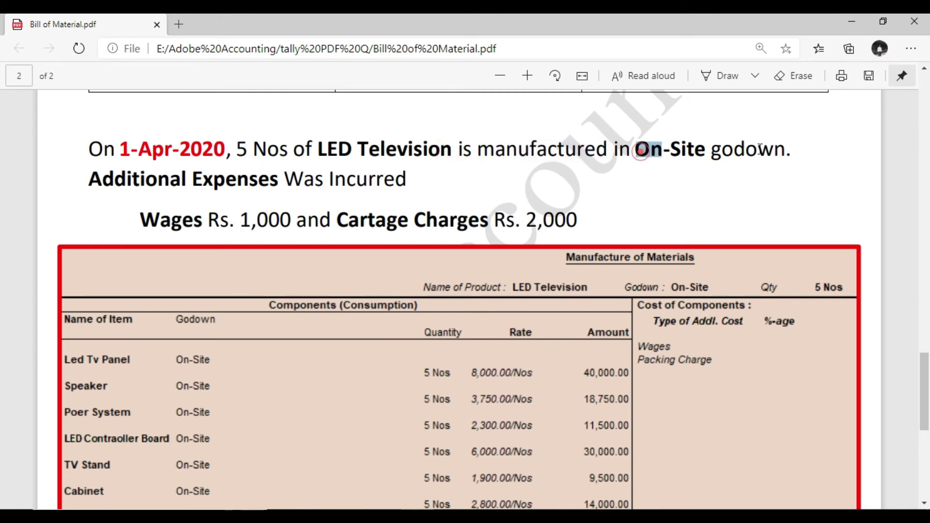
pyautogui.moveTo(759, 147); pyautogui.dragTo(773, 150)
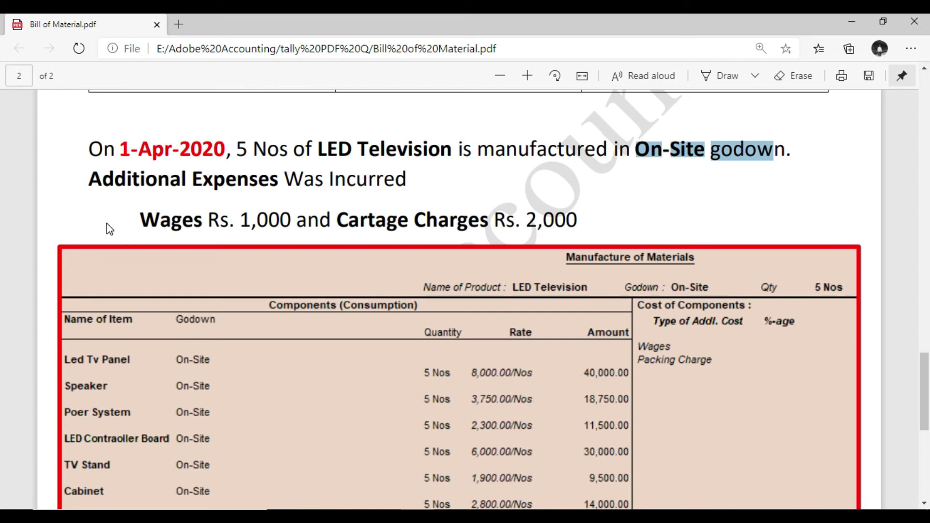
pyautogui.moveTo(144, 222); pyautogui.dragTo(212, 227)
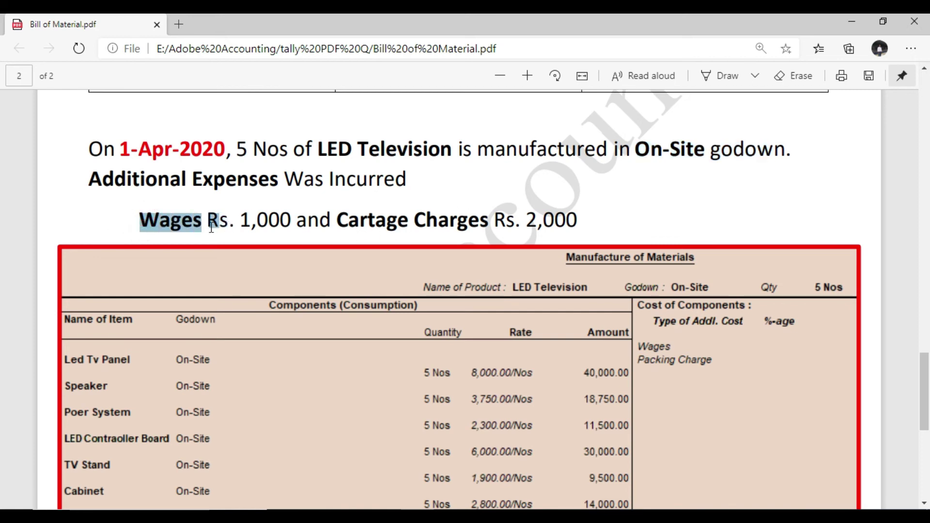
pyautogui.moveTo(336, 223); pyautogui.dragTo(488, 227)
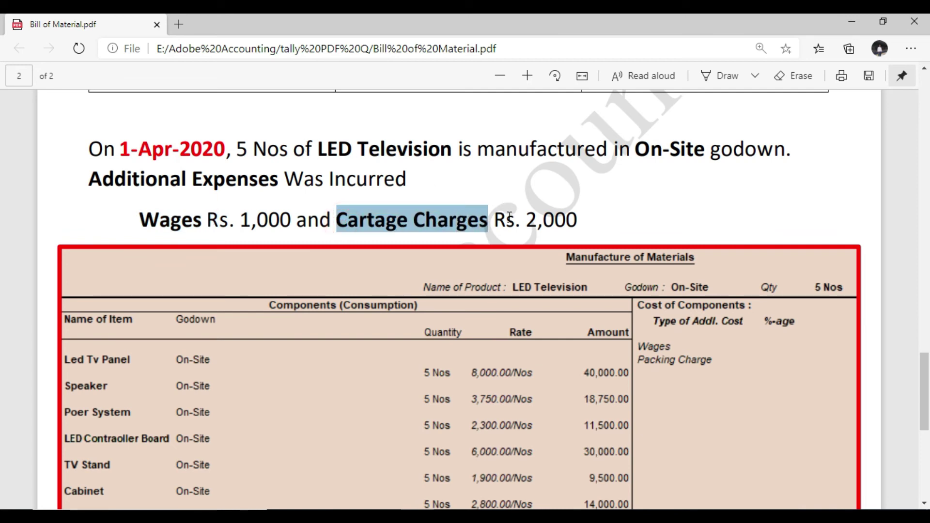
pyautogui.press('alt')
pyautogui.hotkey('alt', 'Tab')
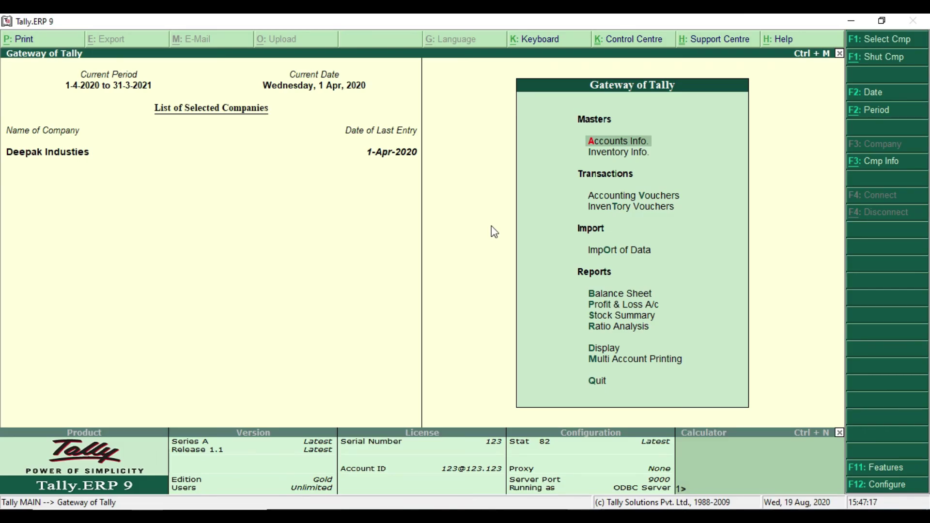
# Create a ledger named Wages under Indirect Expenses, keeping the remaining defaults, and save it
pyautogui.press('Return')
pyautogui.press('Down')
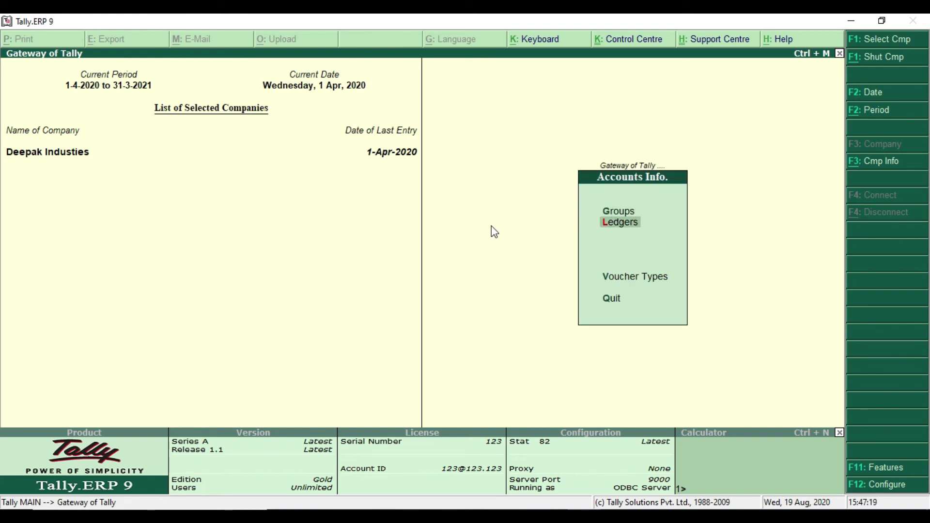
pyautogui.press('Return')
pyautogui.press('Return')
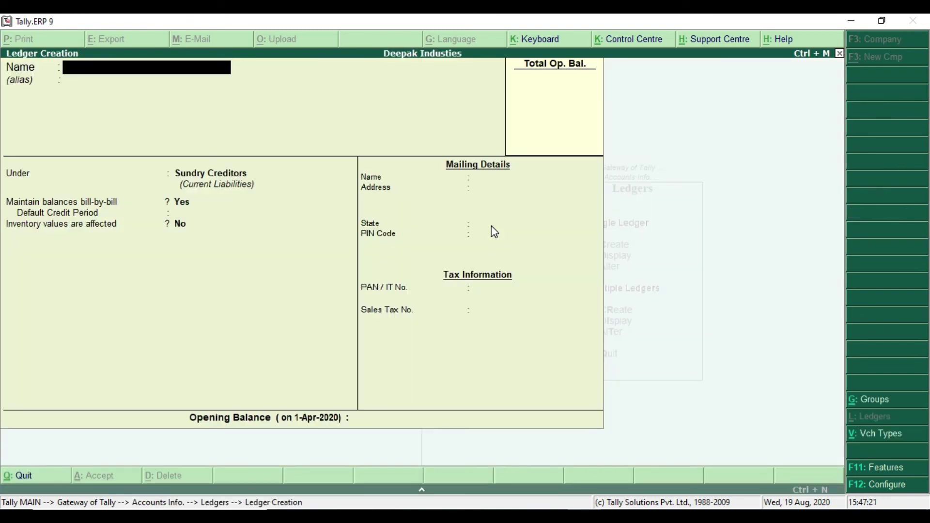
pyautogui.write('Wages')
pyautogui.press('Return')
pyautogui.press('Return')
pyautogui.write('I')
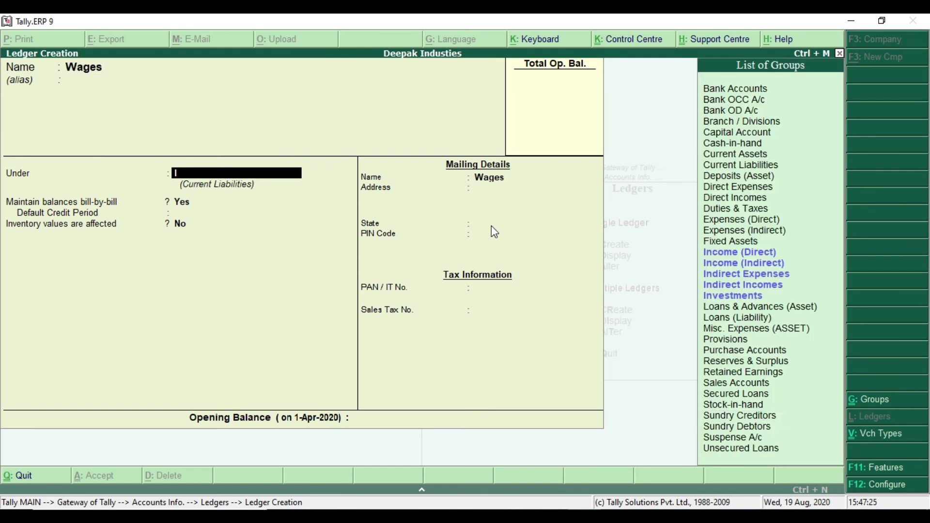
pyautogui.press('Down')
pyautogui.press('Down')
pyautogui.press('Return')
pyautogui.press('Return')
pyautogui.press('Return')
pyautogui.press('Return')
# Create a ledger named Cartage Charge under Indirect Expenses with the remaining defaults, and return to the Gateway of Tally
pyautogui.write('Cartage Ch')
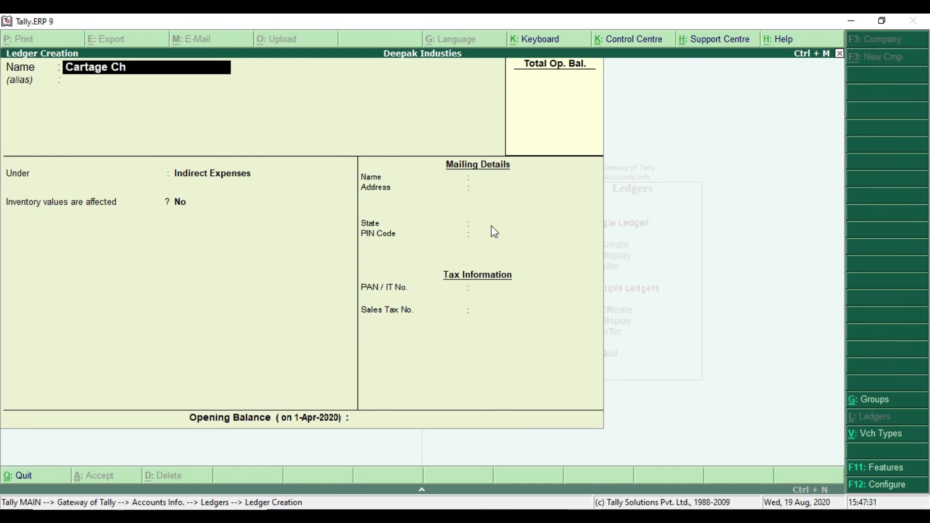
pyautogui.write('arge')
pyautogui.press('Return')
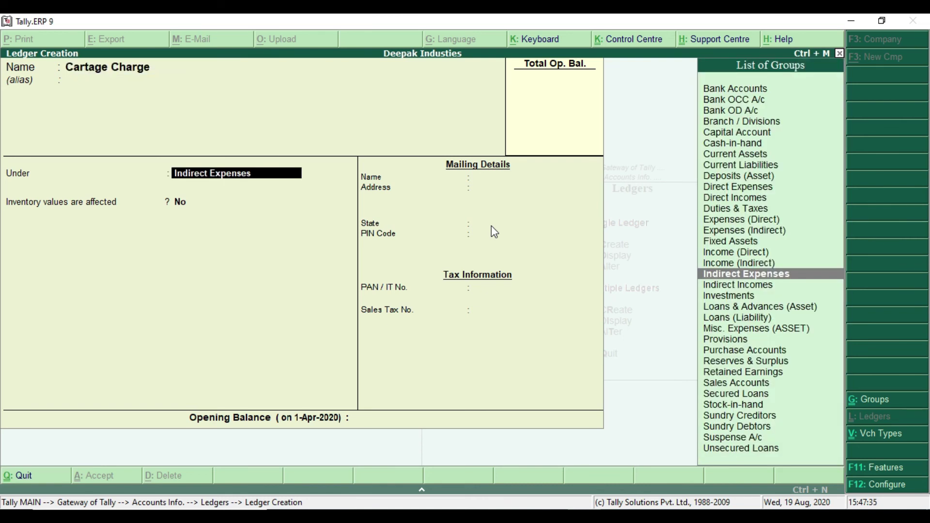
pyautogui.press('Return')
pyautogui.press('Return')
pyautogui.press('Return')
pyautogui.press('Return')
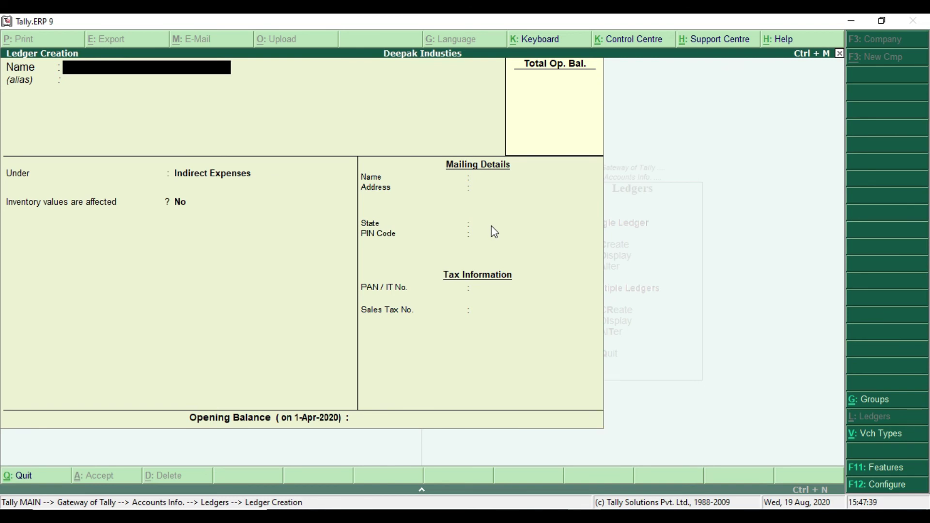
pyautogui.press('Escape')
pyautogui.press('Escape')
pyautogui.press('Escape')
# Open a new inventory voucher of the Manufacturing Journal type from the accounting vouchers
pyautogui.hotkey('alt', 'Tab')
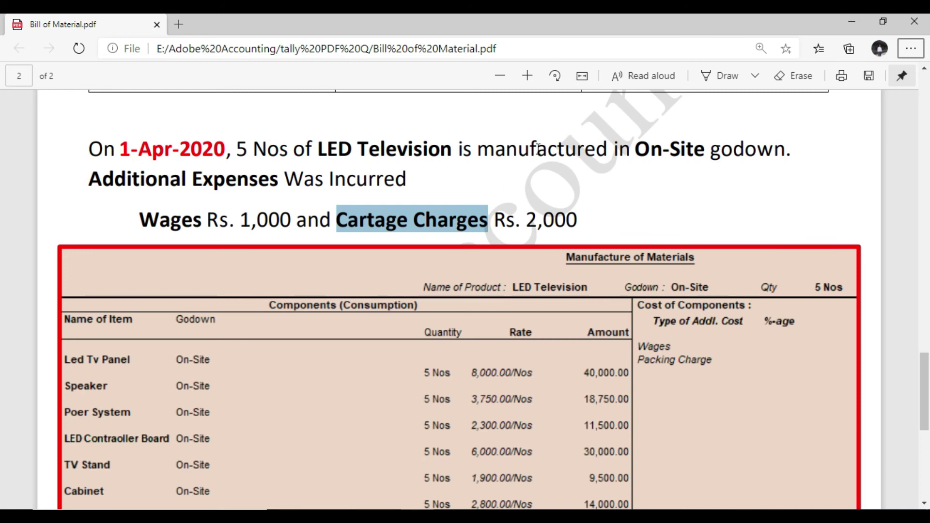
pyautogui.hotkey('alt', 'Tab')
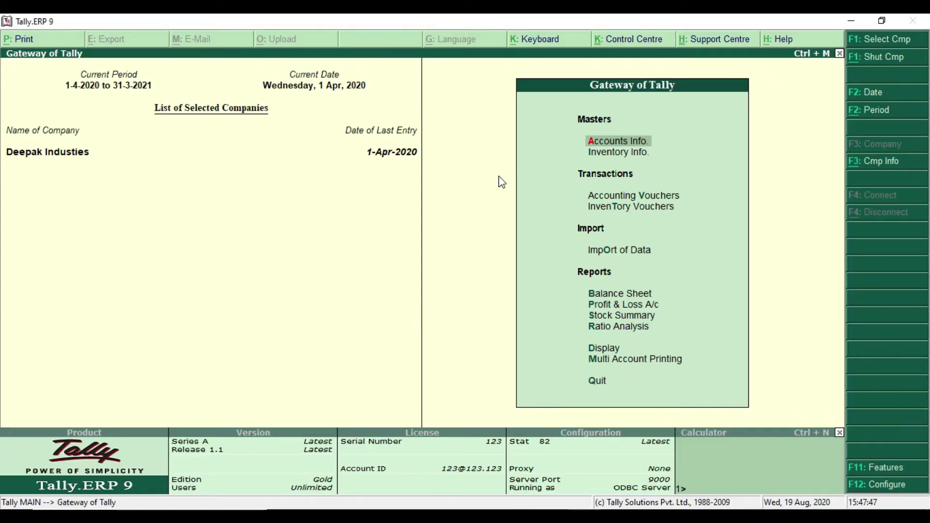
pyautogui.press('Down')
pyautogui.press('Down')
pyautogui.press('Down')
pyautogui.press('Up')
pyautogui.press('Return')
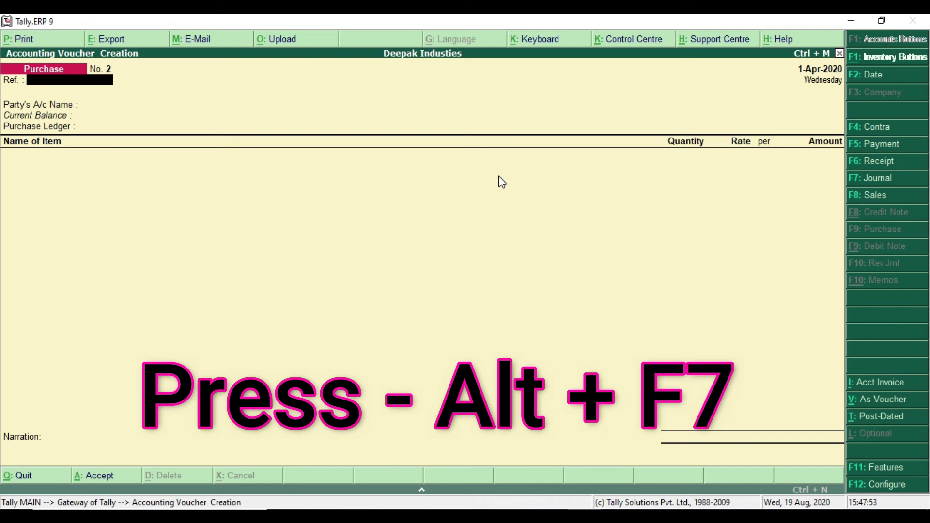
pyautogui.hotkey('alt', 'F7')
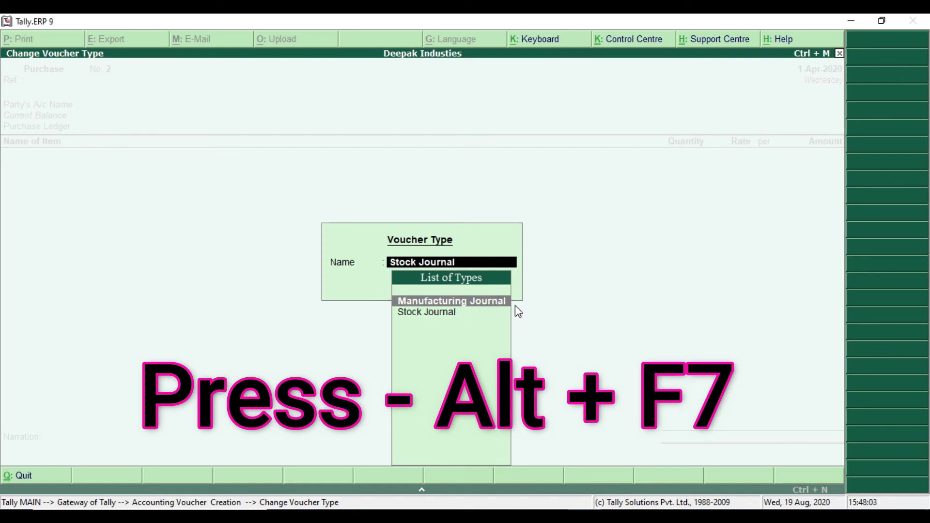
pyautogui.press('Return')
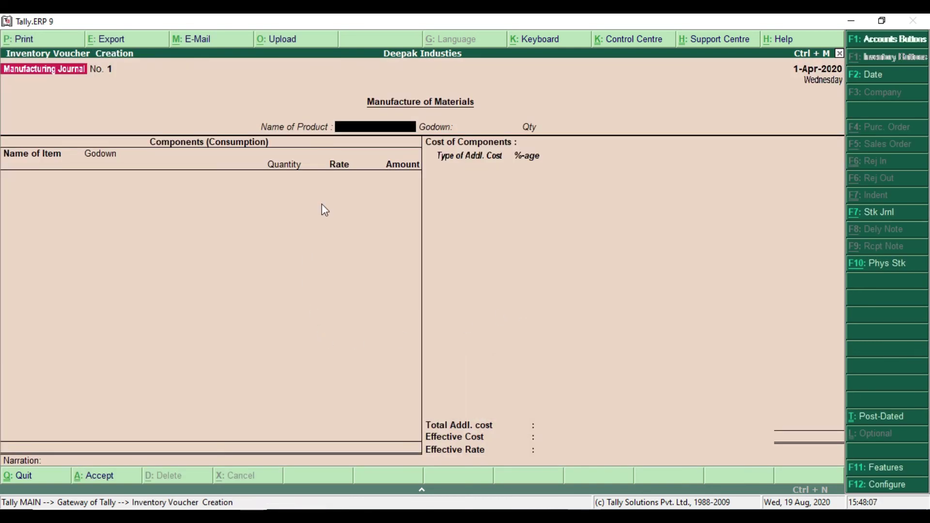
# Read the product name, godown and quantity for the manufacturing entry in the PDF, and return to Tally
pyautogui.moveTo(250, 116); pyautogui.dragTo(423, 136)
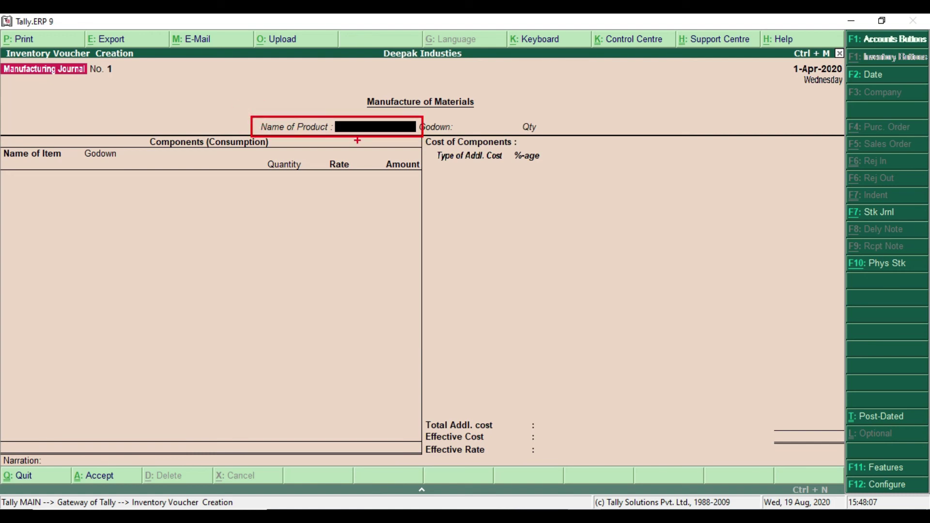
pyautogui.hotkey('alt', 'Tab')
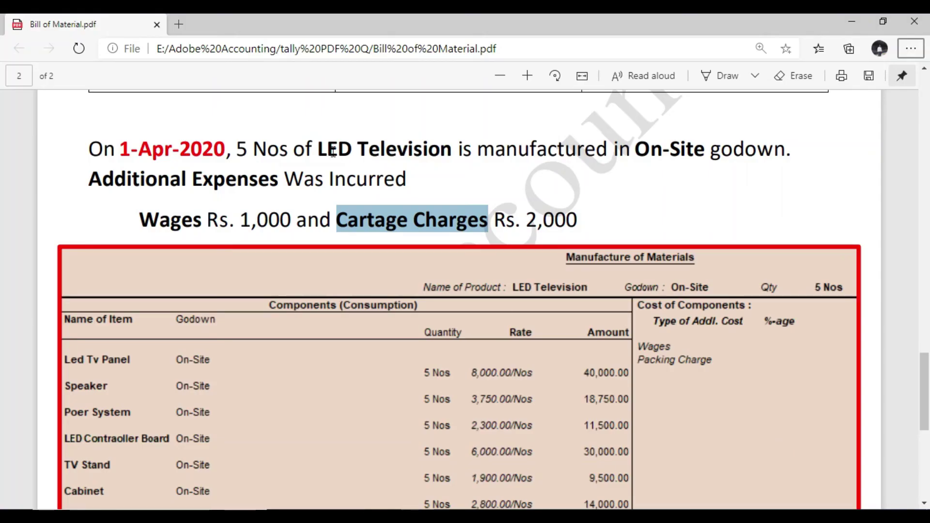
pyautogui.moveTo(314, 150); pyautogui.dragTo(452, 153)
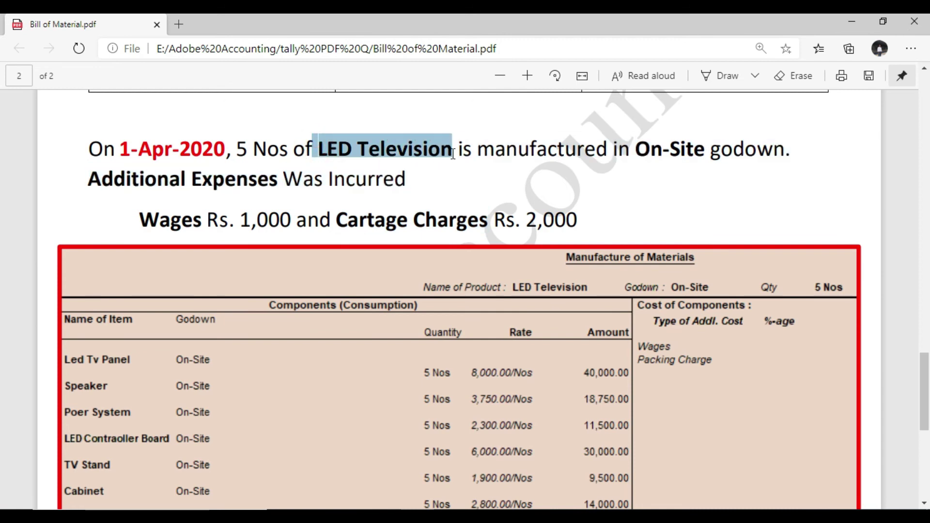
pyautogui.moveTo(631, 151); pyautogui.dragTo(705, 156)
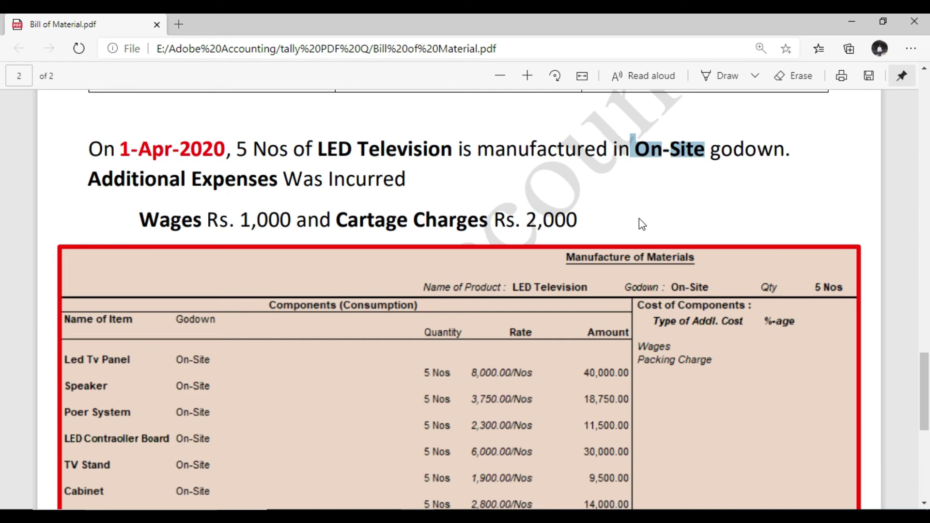
pyautogui.moveTo(231, 150); pyautogui.dragTo(280, 154)
pyautogui.click(283, 155)
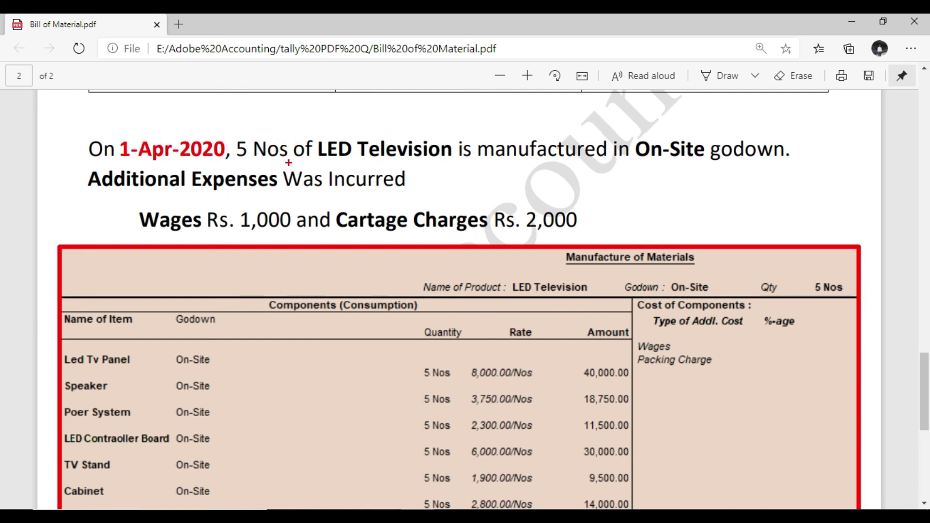
pyautogui.moveTo(313, 132)
pyautogui.mouseDown()
pyautogui.moveTo(356, 167)
pyautogui.moveTo(456, 168)
pyautogui.mouseUp()
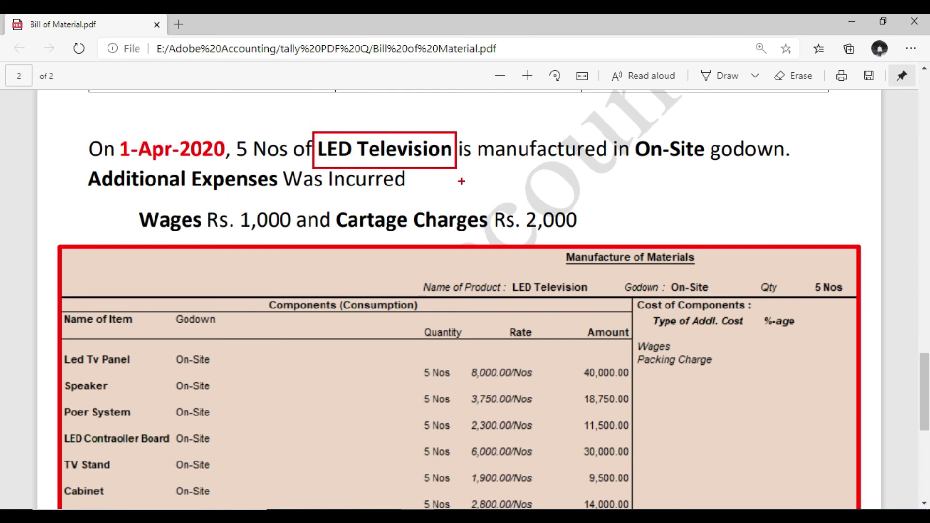
pyautogui.moveTo(630, 138)
pyautogui.mouseDown()
pyautogui.moveTo(675, 166)
pyautogui.moveTo(711, 166)
pyautogui.mouseUp()
pyautogui.moveTo(230, 136); pyautogui.dragTo(250, 165)
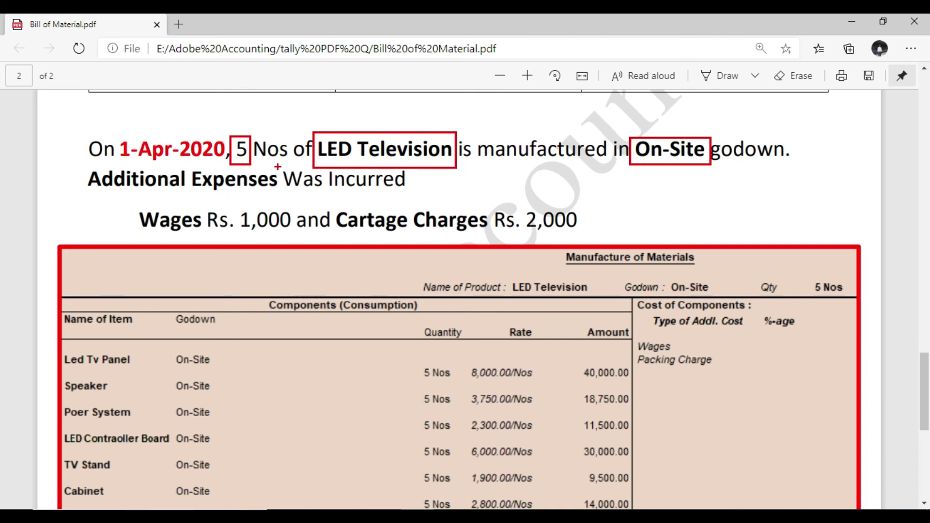
pyautogui.press('Escape')
pyautogui.hotkey('alt', 'Tab')
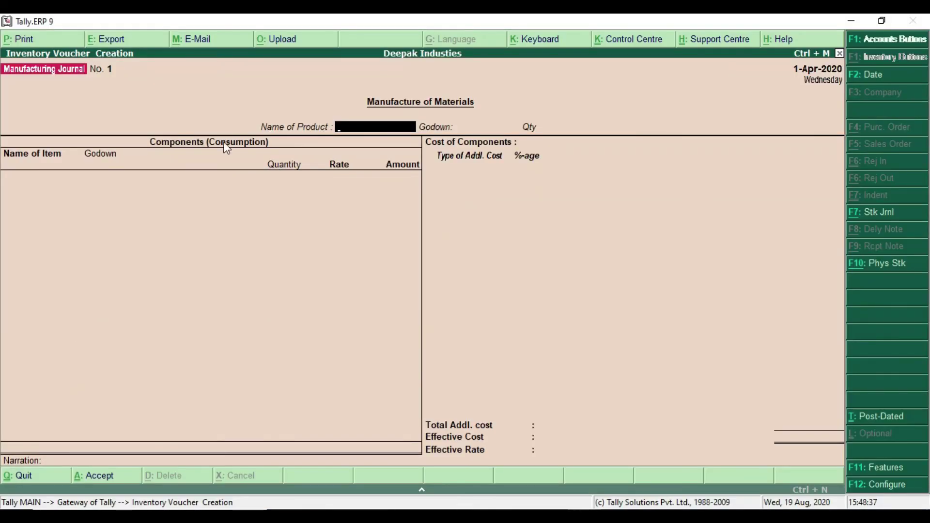
# Set the manufactured product to LED Television in the On-Site godown with a quantity of 5 Nos
pyautogui.write('L')
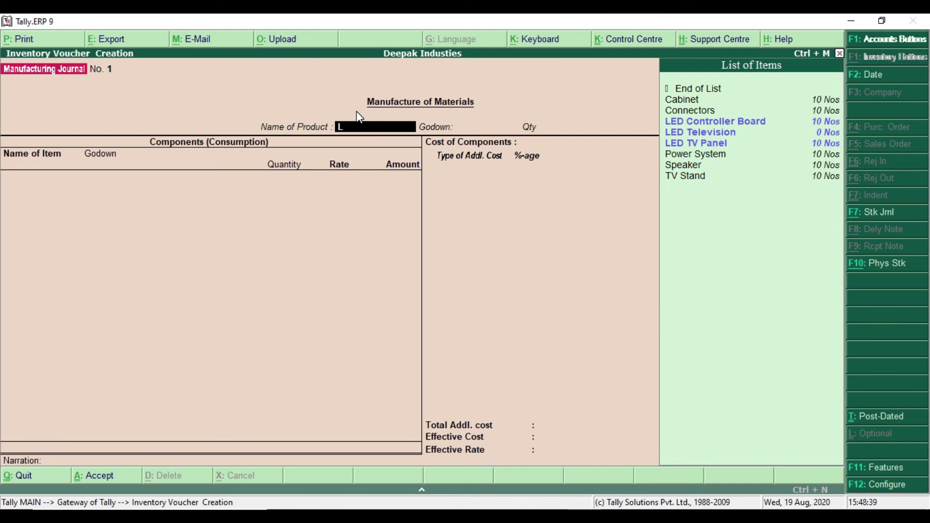
pyautogui.press('Down')
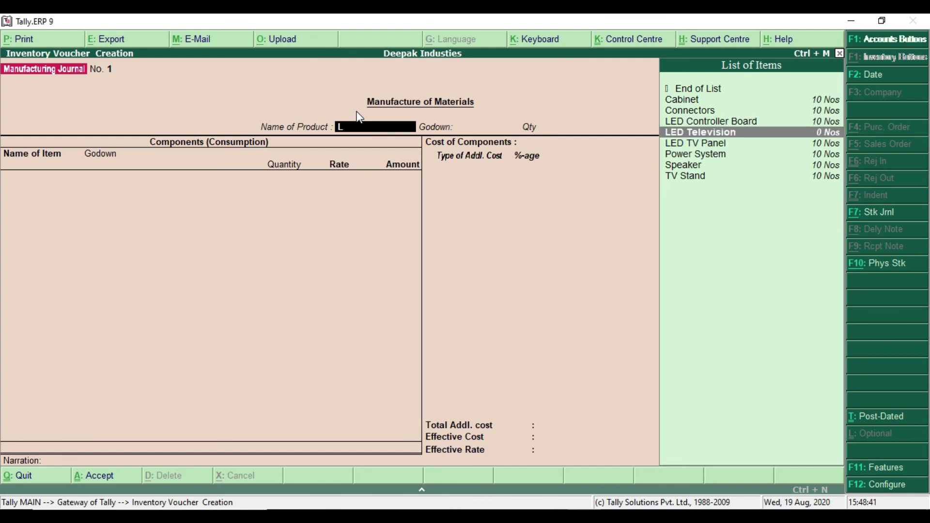
pyautogui.press('Return')
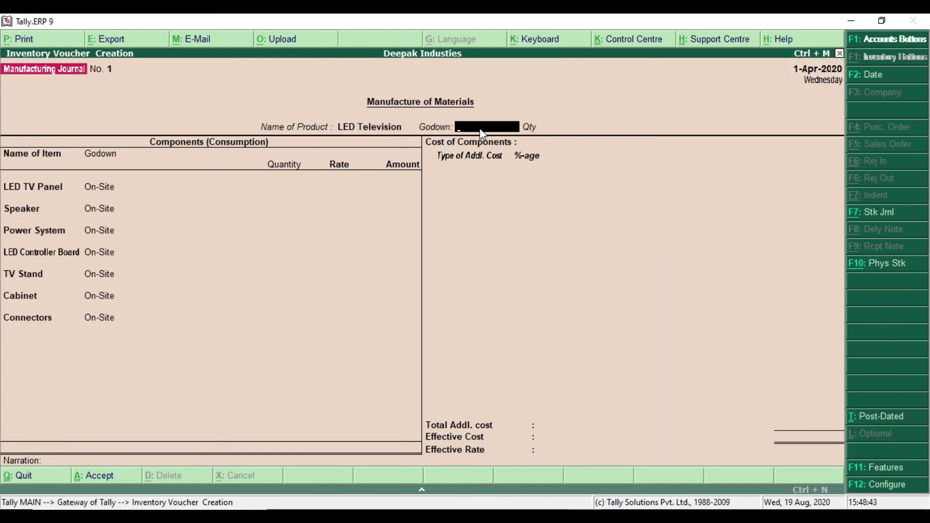
pyautogui.write('O')
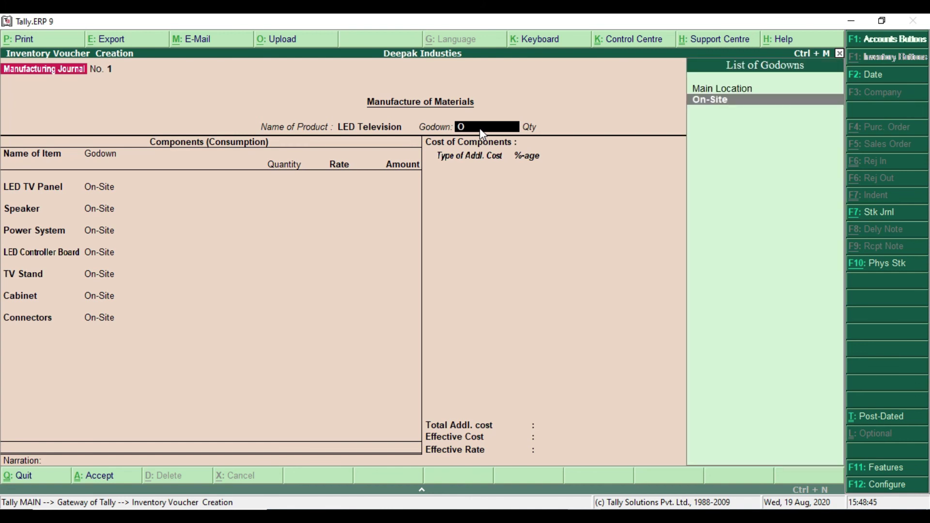
pyautogui.click(733, 111)
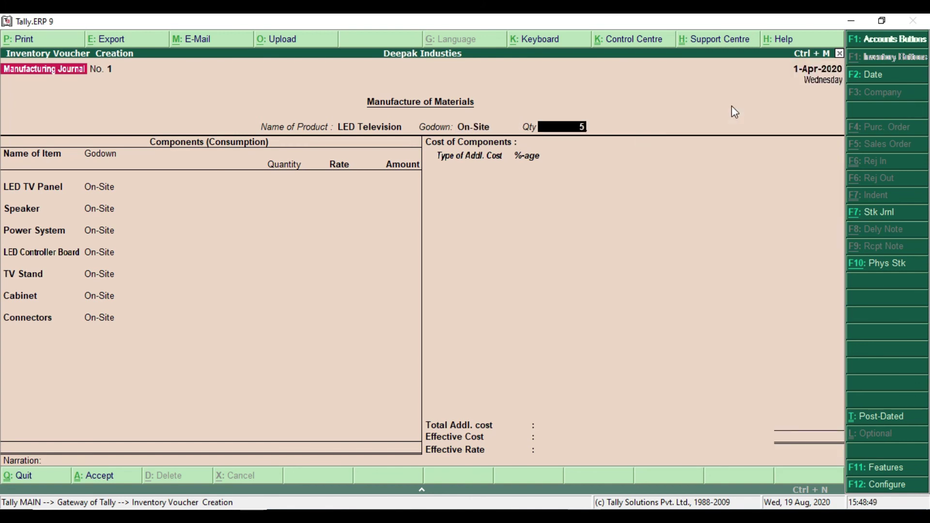
pyautogui.write('5')
pyautogui.press('Return')
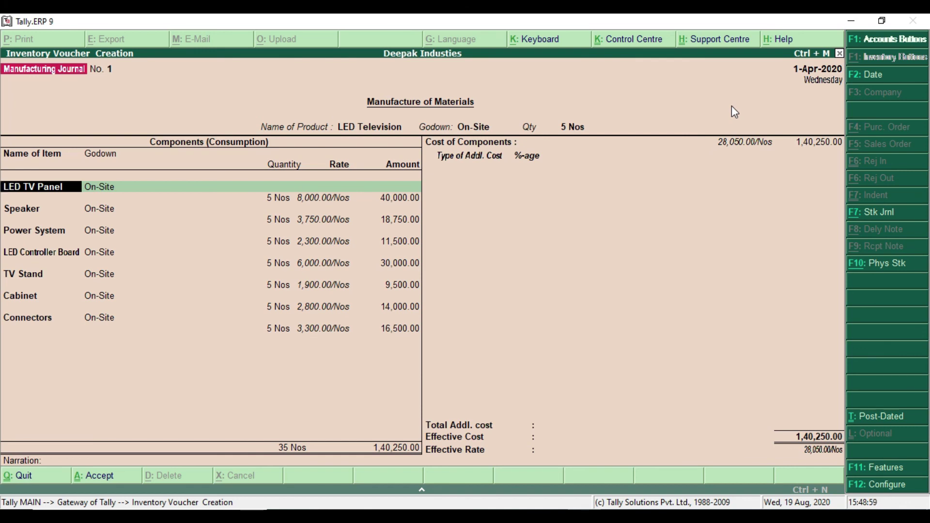
# Accept the default godown, quantity, rate and amount of all seven component lines and end the consumption list
pyautogui.press('Return')
pyautogui.press('Return')
pyautogui.press('Return')
pyautogui.press('Return')
pyautogui.press('Return')
pyautogui.press('Return')
pyautogui.press('Return')
pyautogui.press('Return')
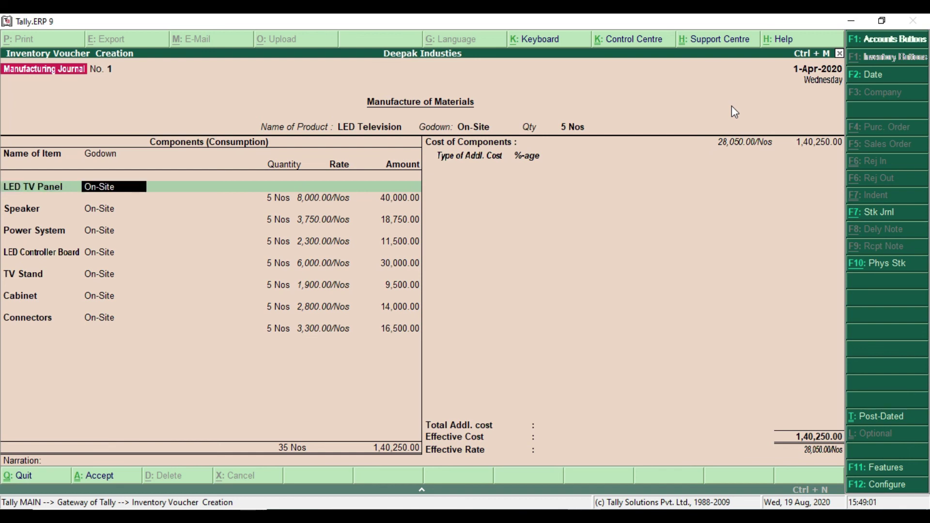
pyautogui.press('Return')
pyautogui.press('Return')
pyautogui.press('Return')
pyautogui.press('Return')
pyautogui.press('Return')
pyautogui.press('Return')
pyautogui.press('Return')
pyautogui.press('Return')
pyautogui.press('Return')
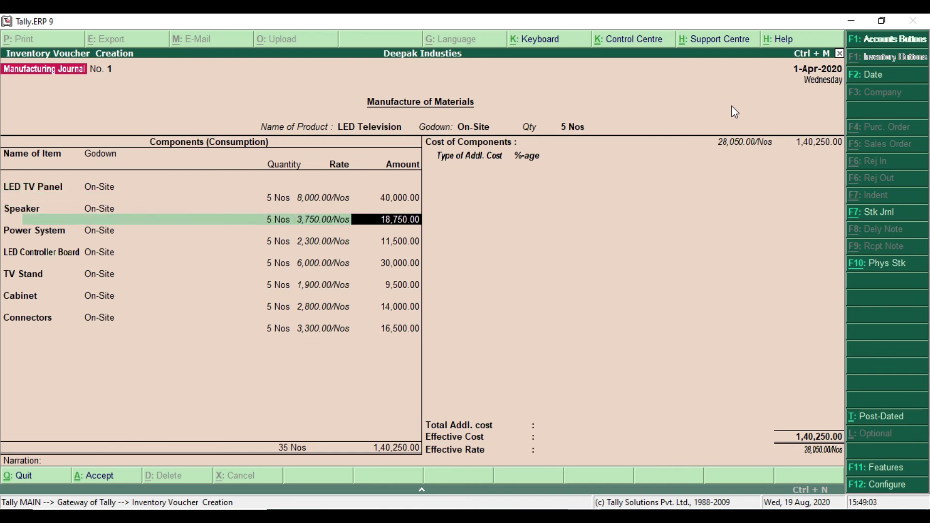
pyautogui.press('Return')
pyautogui.press('Return')
pyautogui.press('Return')
pyautogui.press('Return')
pyautogui.press('Return')
pyautogui.press('Return')
pyautogui.press('Return')
pyautogui.press('Return')
pyautogui.press('Return')
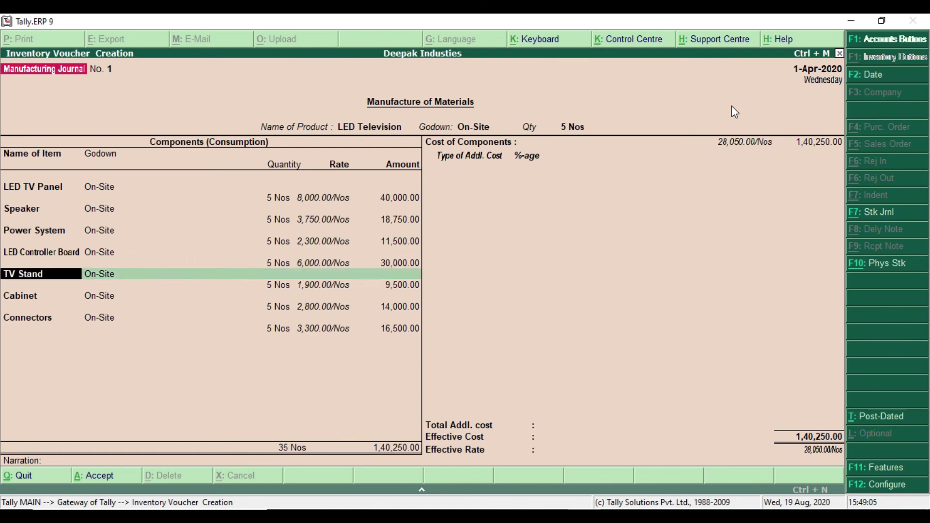
pyautogui.press('Return')
pyautogui.press('Return')
pyautogui.press('Return')
pyautogui.press('Return')
pyautogui.press('Return')
pyautogui.press('Return')
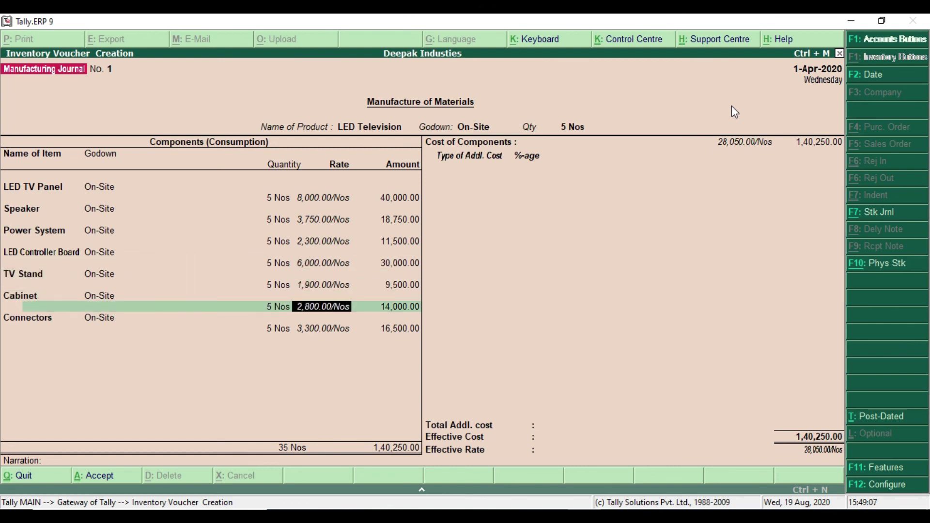
pyautogui.press('Return')
pyautogui.press('Return')
pyautogui.press('Return')
pyautogui.press('Return')
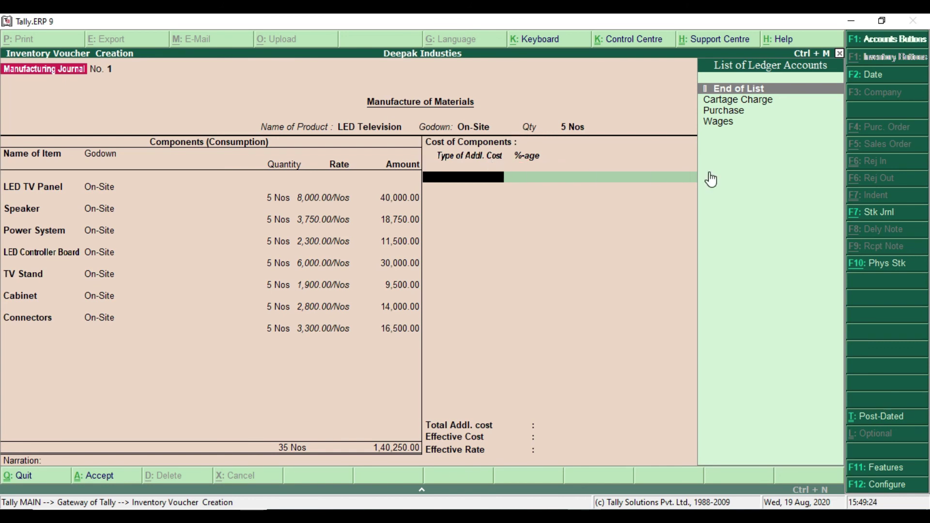
# Add Wages as the first additional cost of the manufacture, leaving its percentage blank
pyautogui.press('Down')
pyautogui.press('Down')
pyautogui.press('Down')
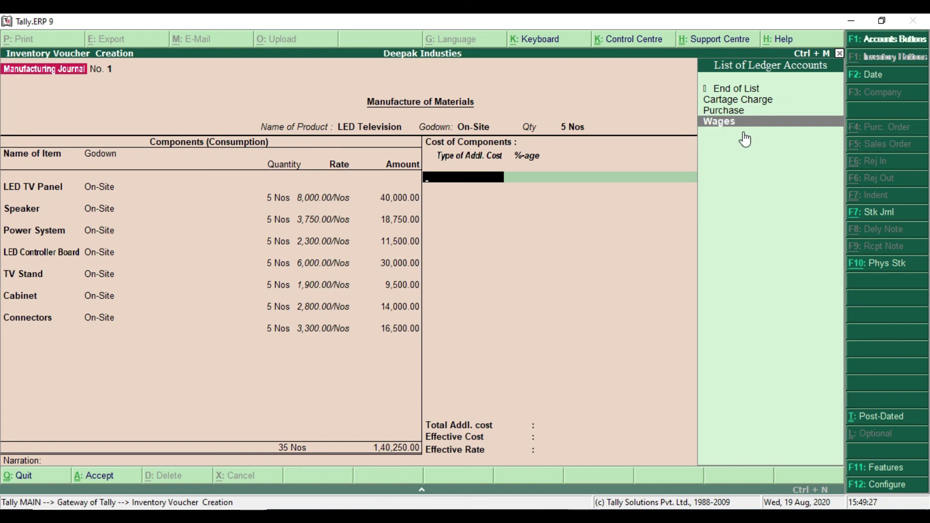
pyautogui.press('Return')
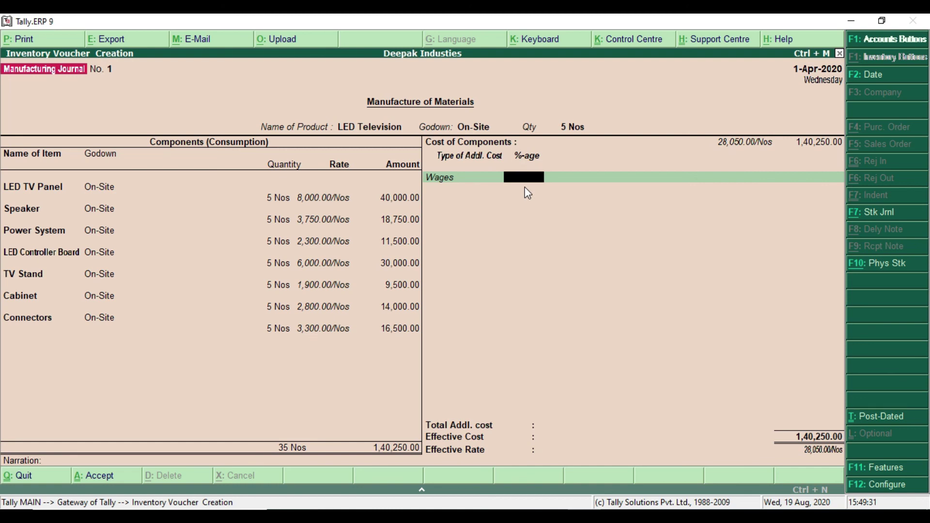
pyautogui.press('Return')
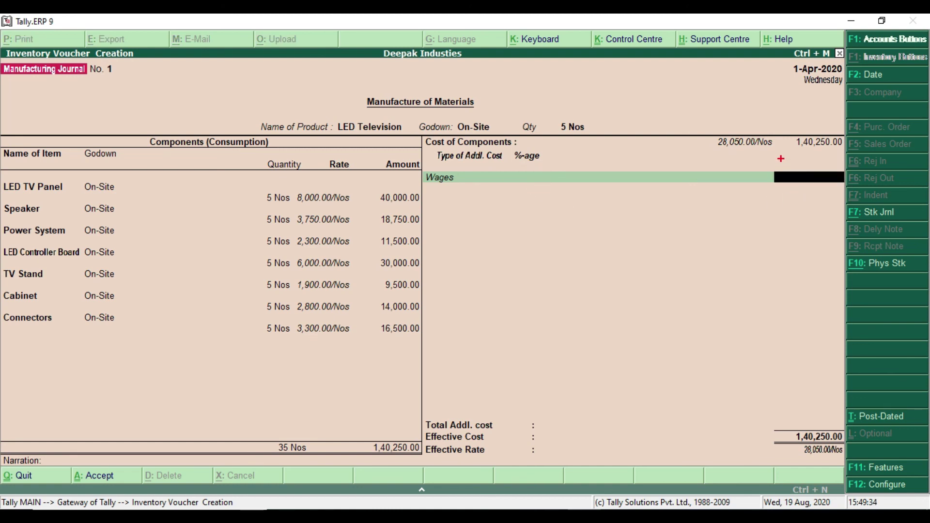
# Read the amounts of the wages and cartage charges for the manufacture in the PDF, and return to Tally
pyautogui.moveTo(769, 162); pyautogui.dragTo(848, 207)
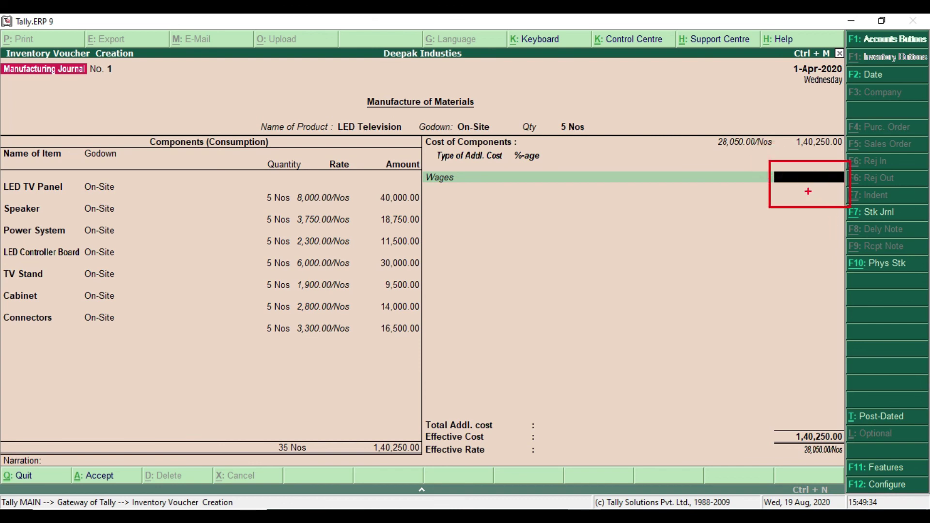
pyautogui.press('Escape')
pyautogui.hotkey('alt', 'Tab')
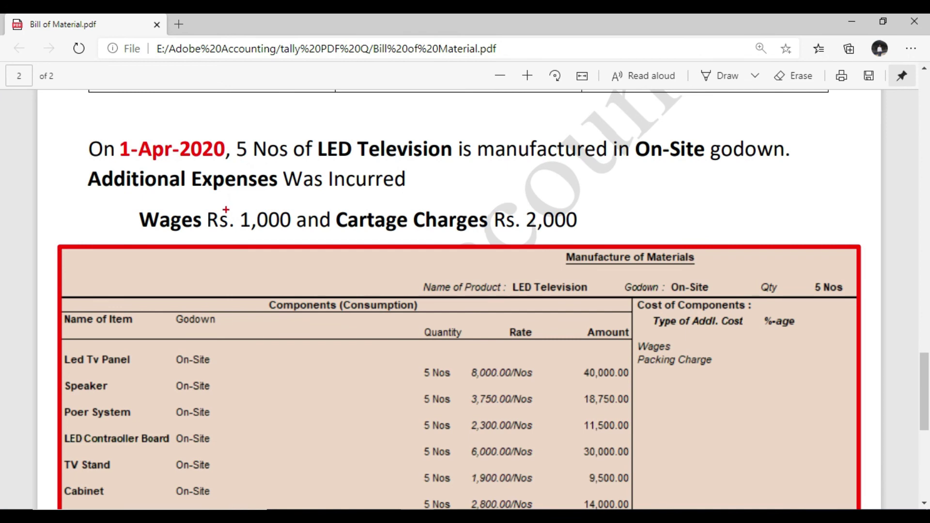
pyautogui.moveTo(235, 205); pyautogui.dragTo(296, 235)
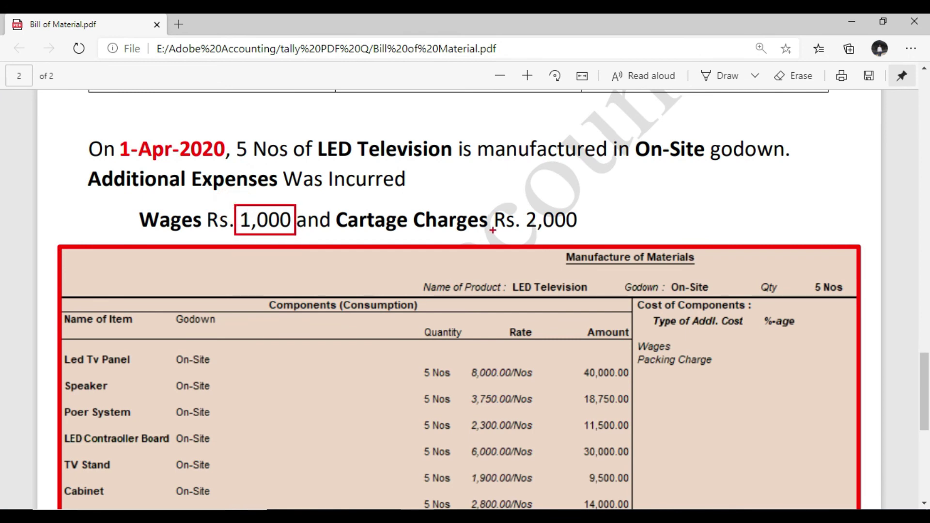
pyautogui.moveTo(516, 208)
pyautogui.mouseDown()
pyautogui.moveTo(570, 238)
pyautogui.moveTo(589, 237)
pyautogui.mouseUp()
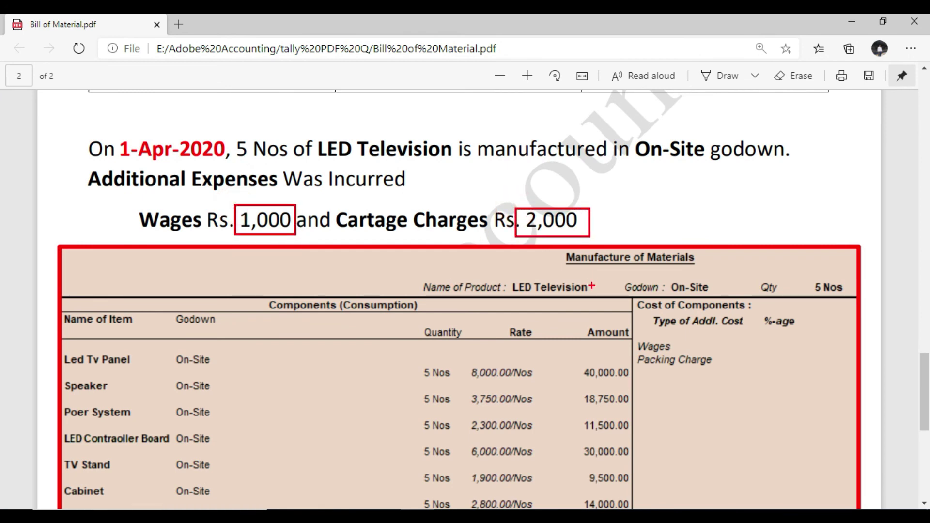
pyautogui.hotkey('alt', 'Tab')
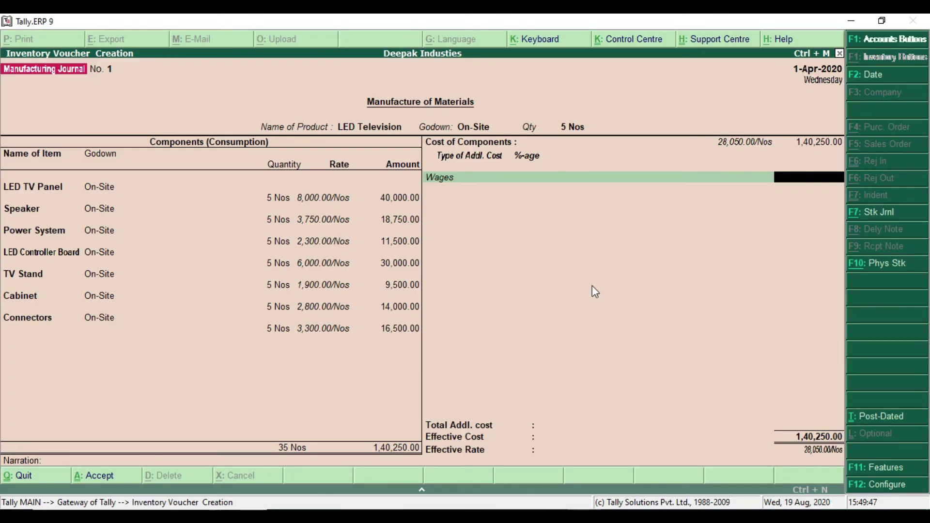
# Set the Wages amount to 1,000, add Cartage Charge of 2,000 with no percentage, and end the additional cost list
pyautogui.write('2000')
pyautogui.press('Return')
pyautogui.write('C')
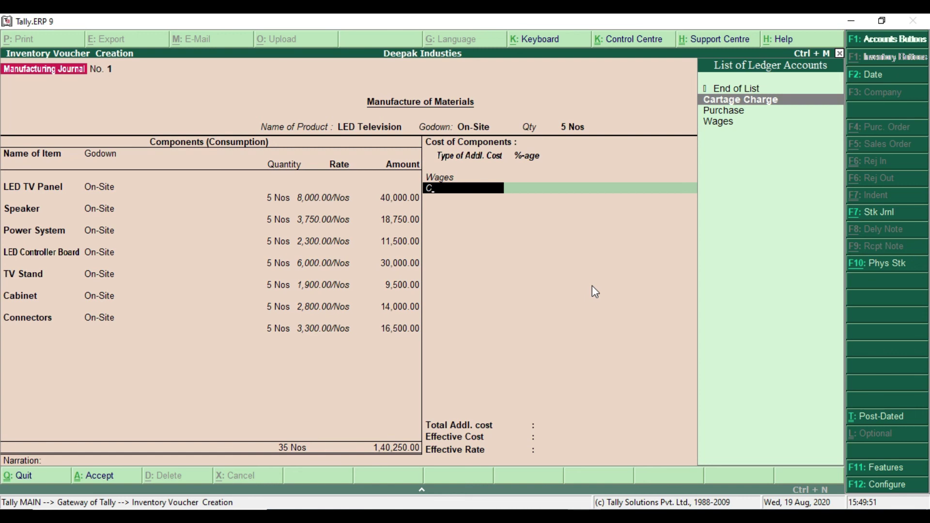
pyautogui.press('Return')
pyautogui.press('Return')
pyautogui.write('2000')
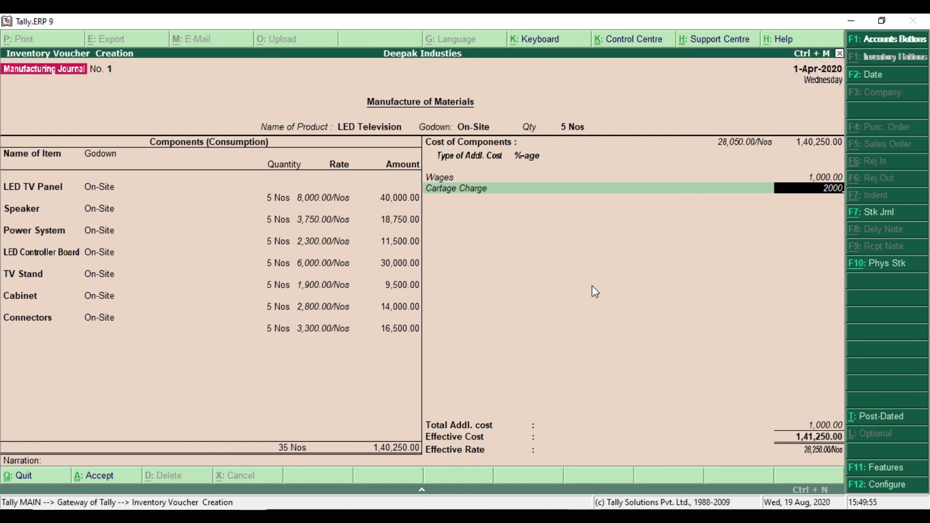
pyautogui.press('Return')
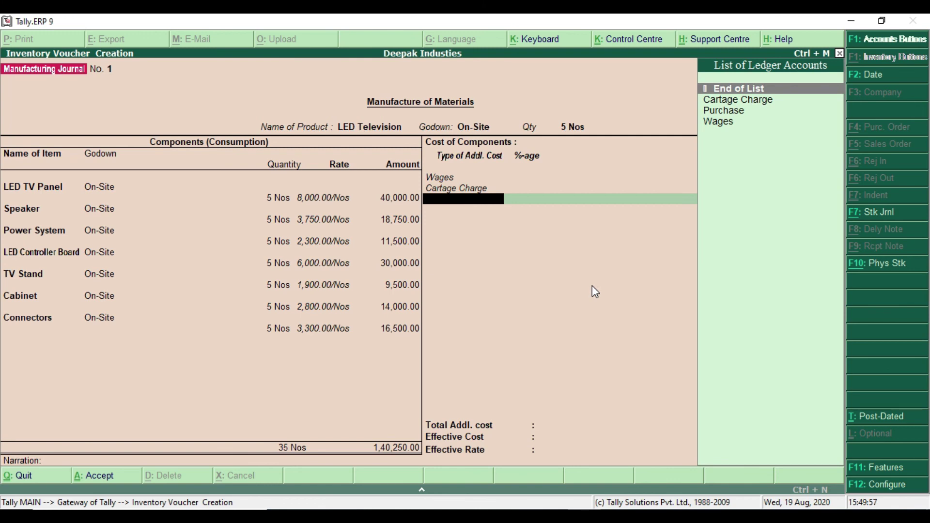
pyautogui.press('Return')
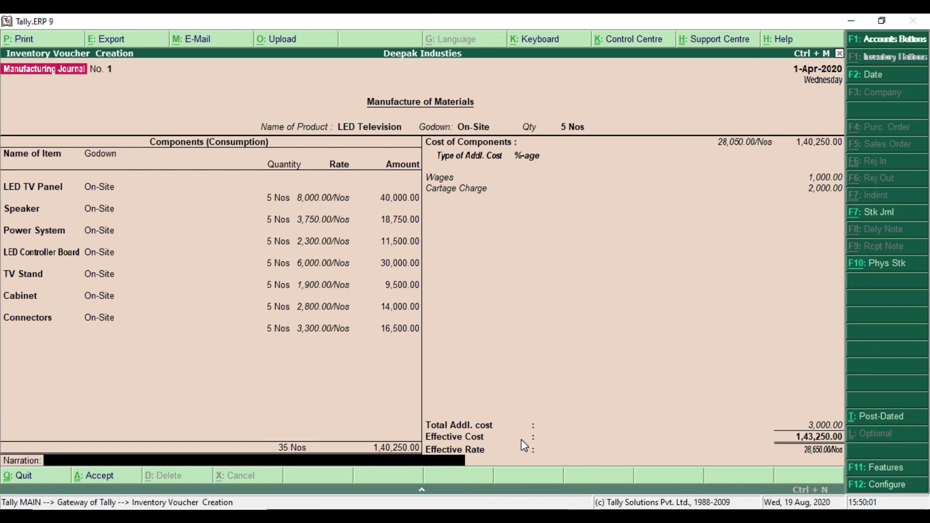
# Save the Manufacturing Journal with a blank narration and leave voucher entry for the Gateway of Tally
pyautogui.moveTo(786, 414); pyautogui.dragTo(846, 435)
pyautogui.moveTo(424, 412)
pyautogui.mouseDown()
pyautogui.moveTo(478, 431)
pyautogui.moveTo(846, 431)
pyautogui.mouseUp()
pyautogui.press('Return')
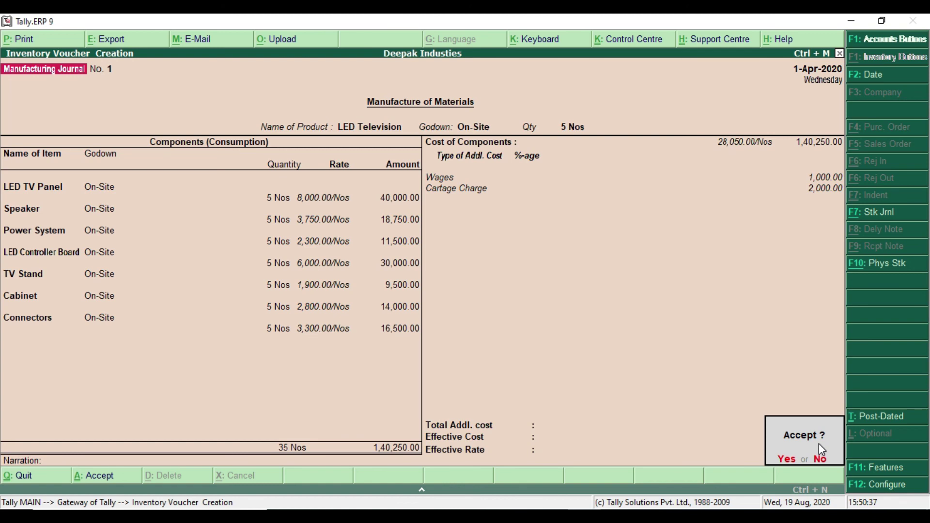
pyautogui.press('Return')
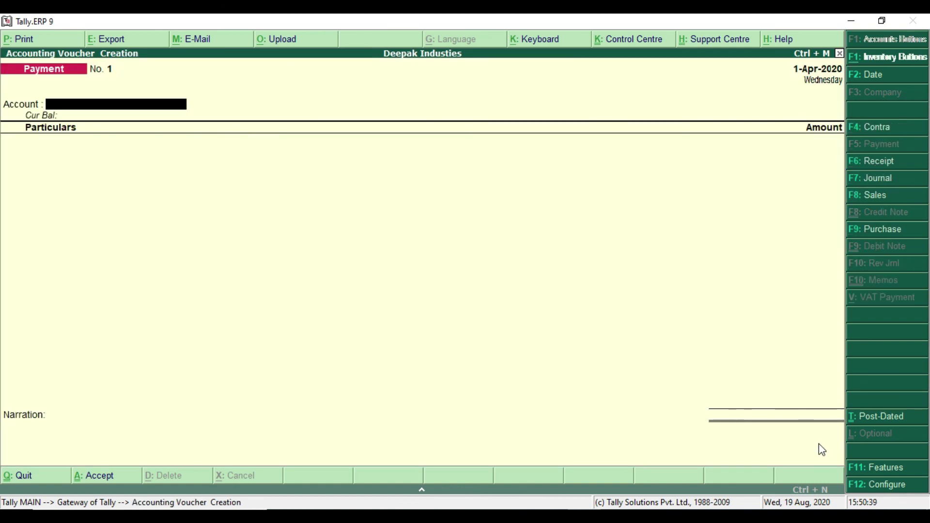
pyautogui.press('Escape')
pyautogui.press('Return')
pyautogui.press('Escape')
pyautogui.press('n')
# Read the instruction below the Manufacture of Materials table in the PDF, review the manufacturing details, and return to Tally
pyautogui.hotkey('alt', 'Tab')
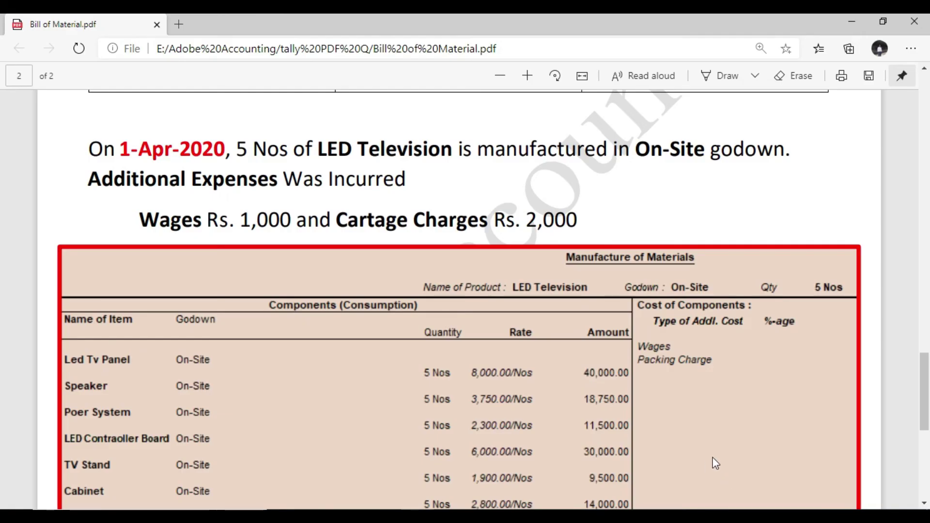
pyautogui.scroll(-3, 714, 460)
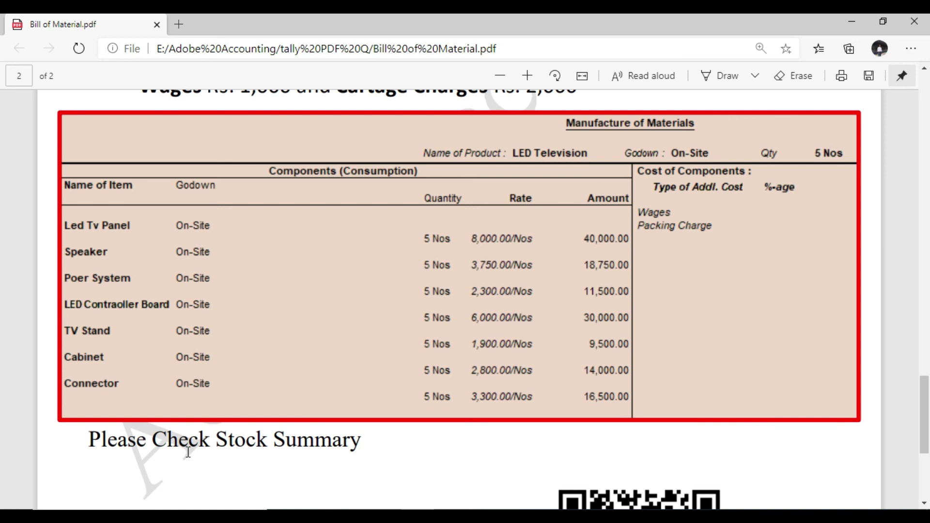
pyautogui.moveTo(94, 439); pyautogui.dragTo(361, 446)
pyautogui.click(361, 446)
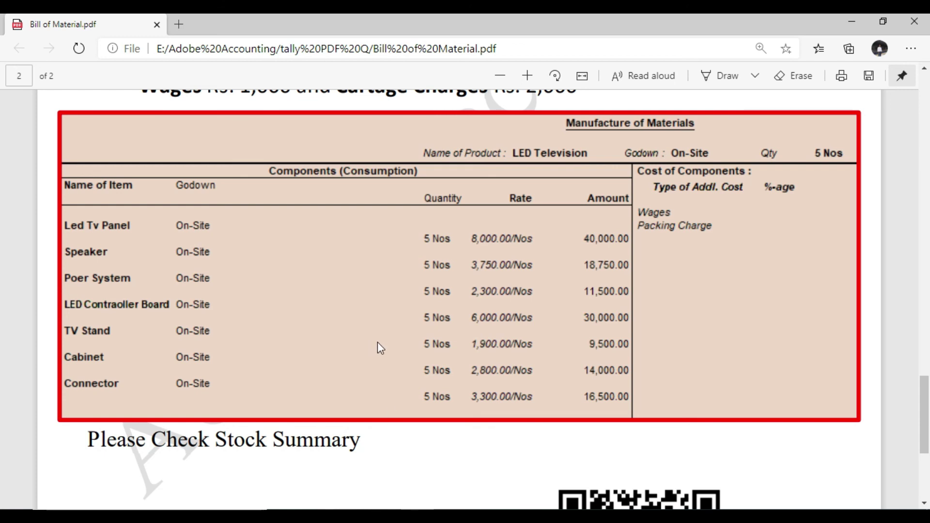
pyautogui.scroll(3, 376, 341)
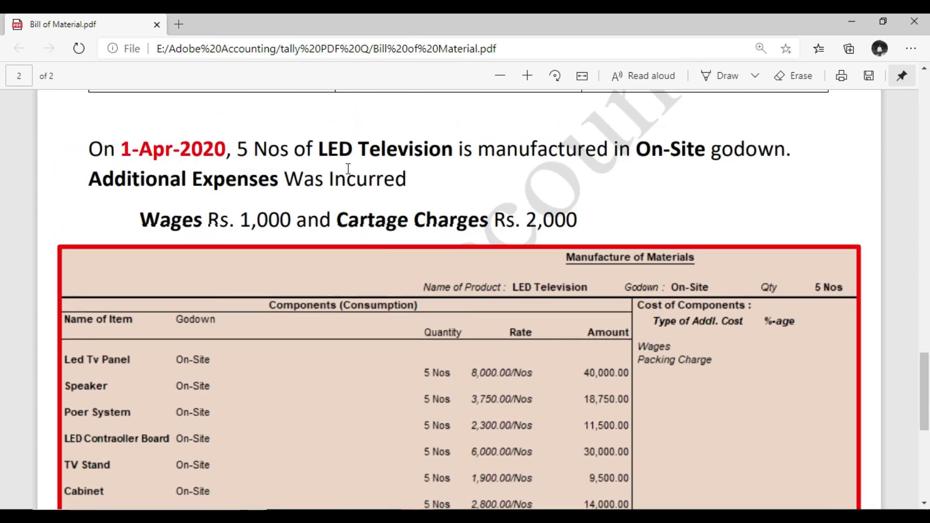
pyautogui.scroll(-2, 455, 367)
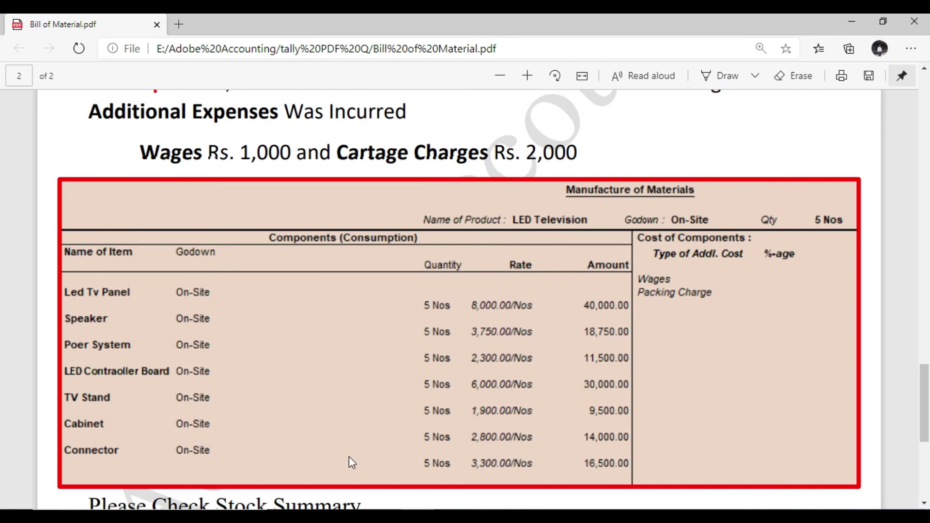
pyautogui.hotkey('alt', 'Tab')
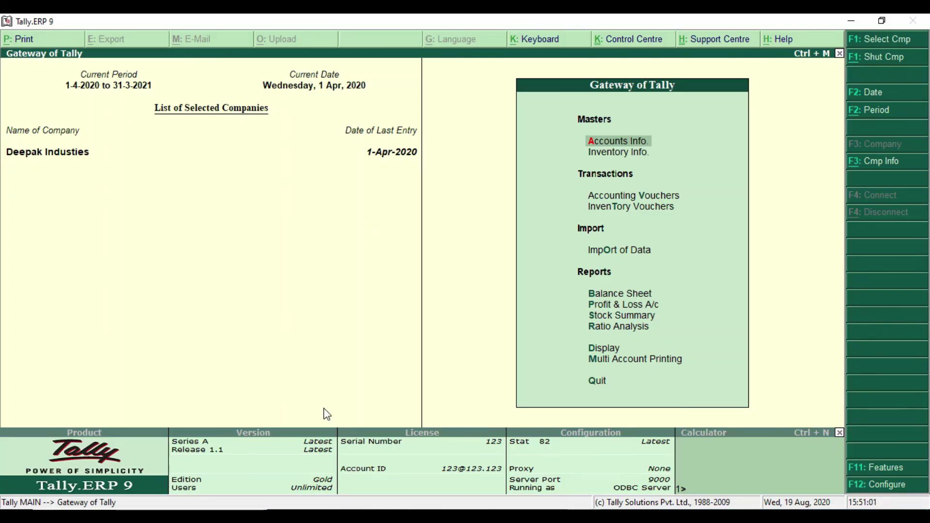